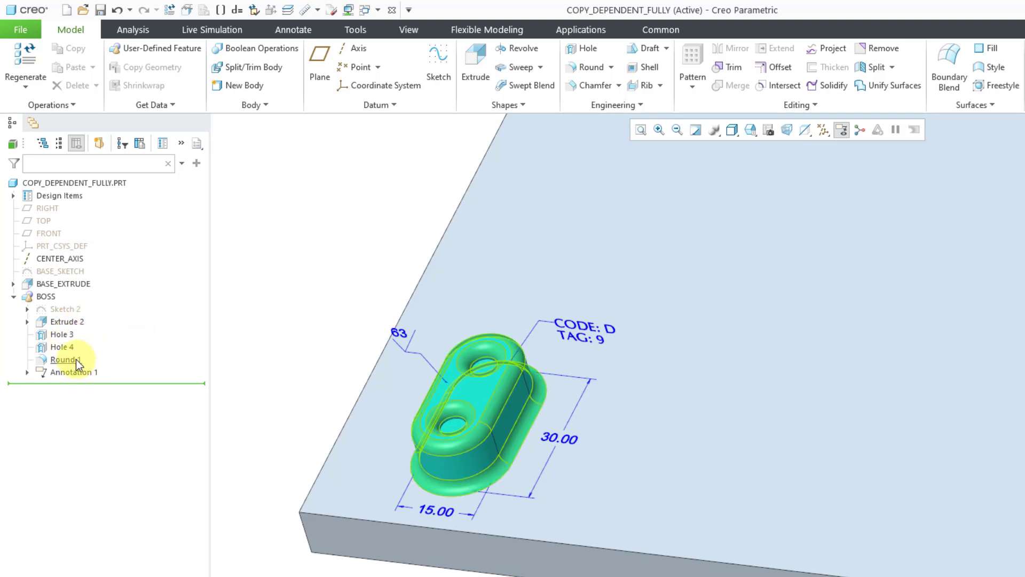
- Copy the BOSS group and paste it special as a fully dependent copy with options to vary, applying move/rotate transformations
click(27, 372)
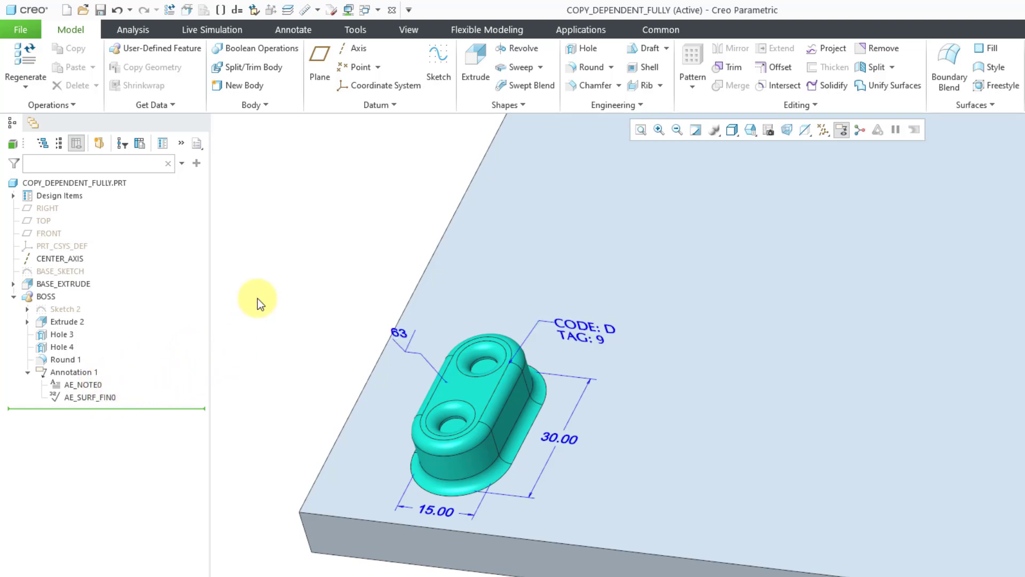
click(53, 299)
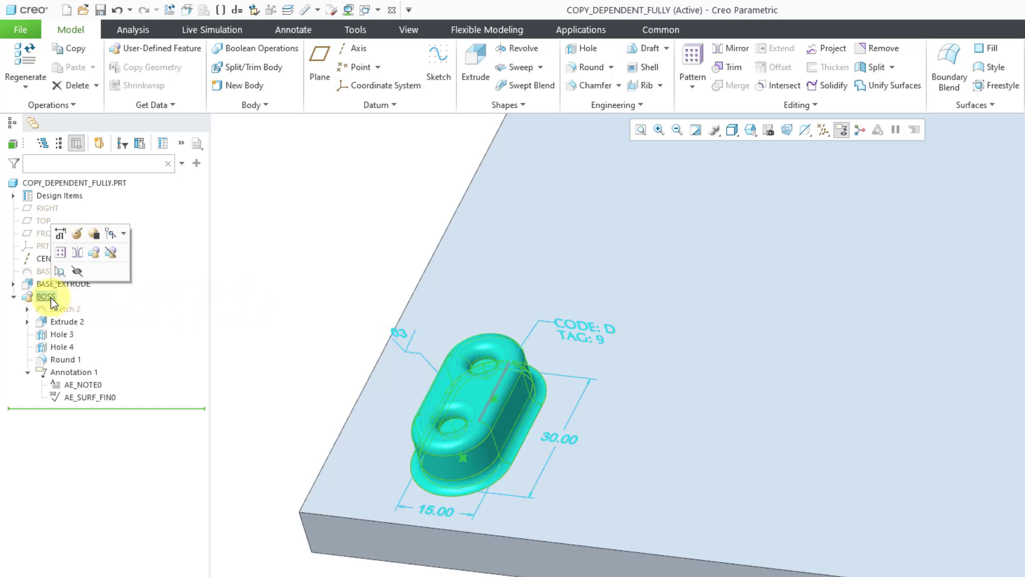
right_click(51, 299)
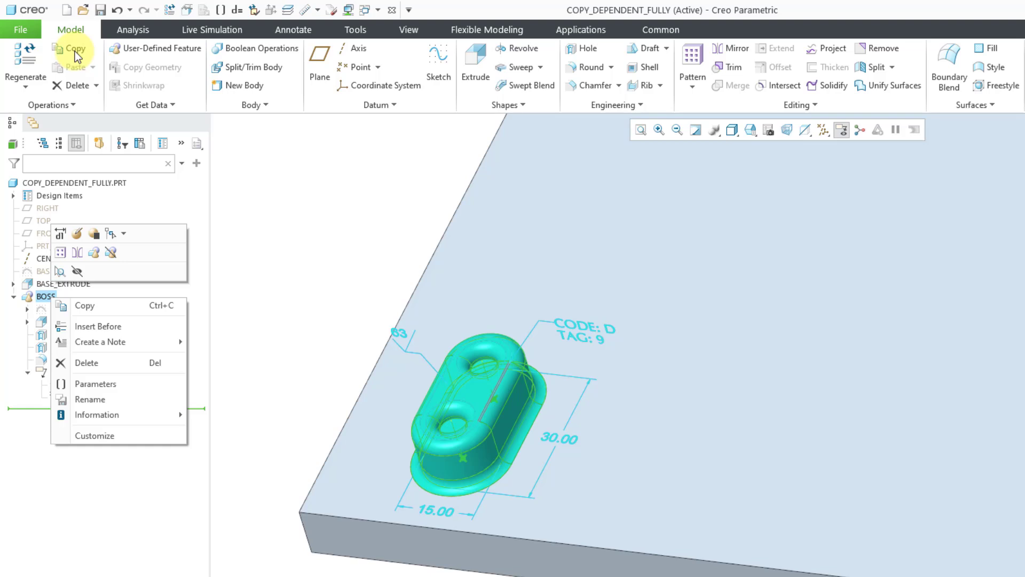
click(121, 306)
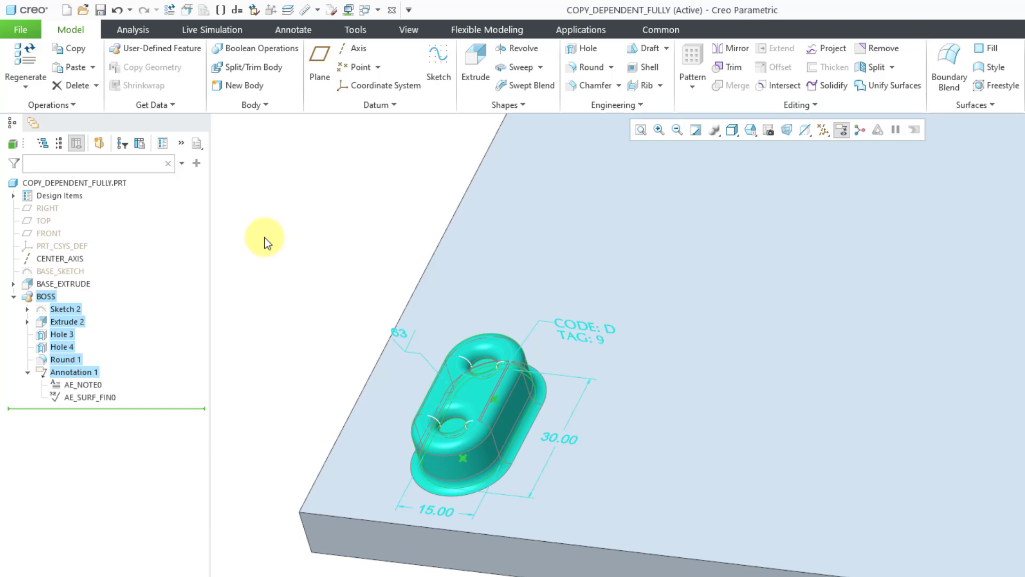
click(92, 66)
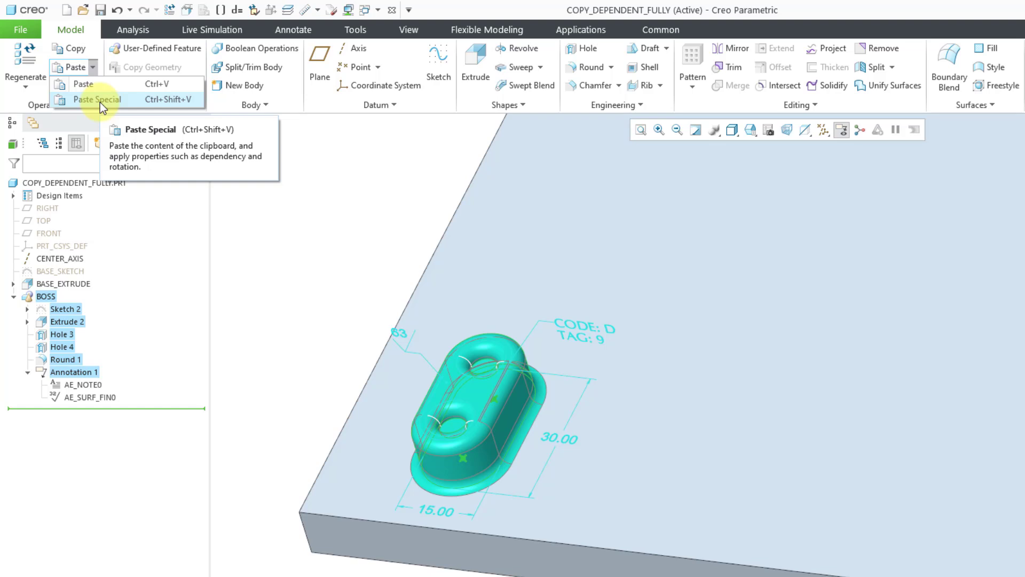
click(100, 101)
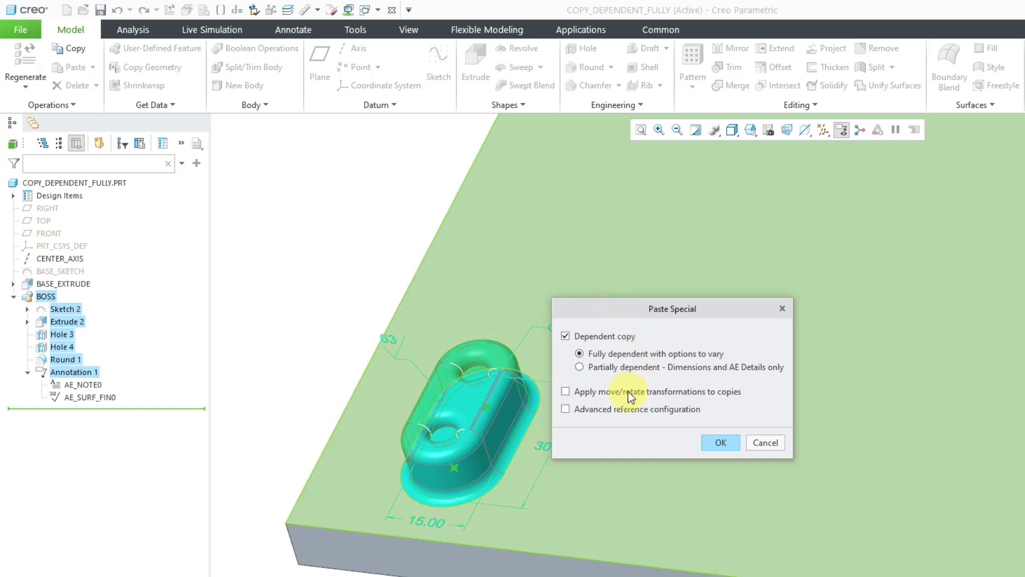
click(624, 393)
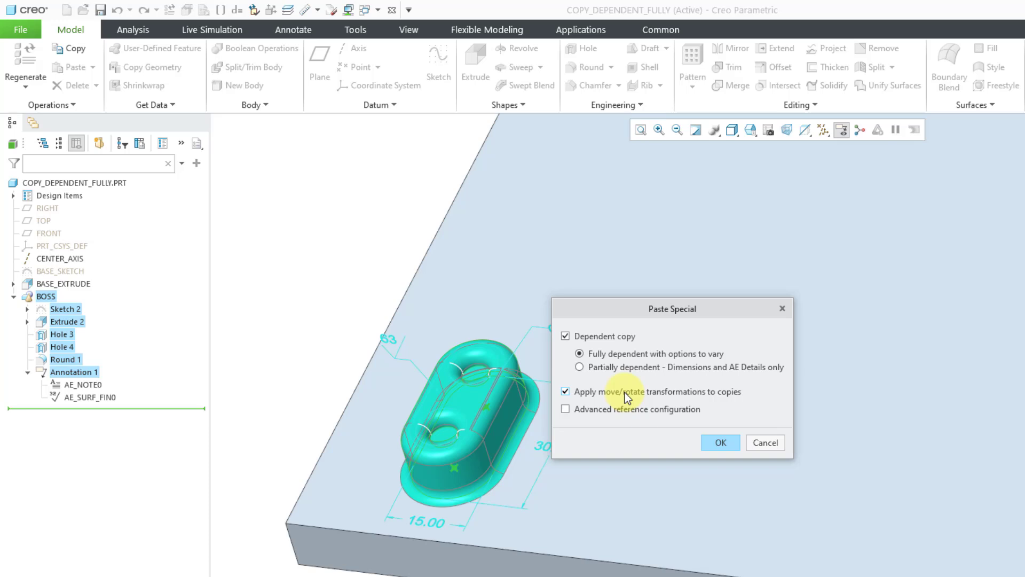
click(722, 442)
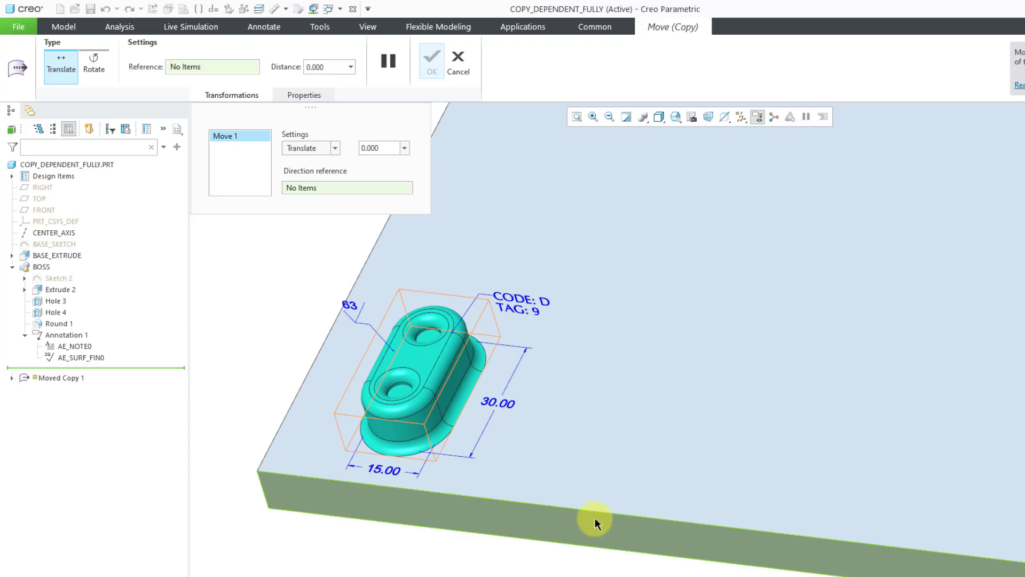
- Translate the copied boss 50 along the front edge of the base and complete the moved copy
click(594, 511)
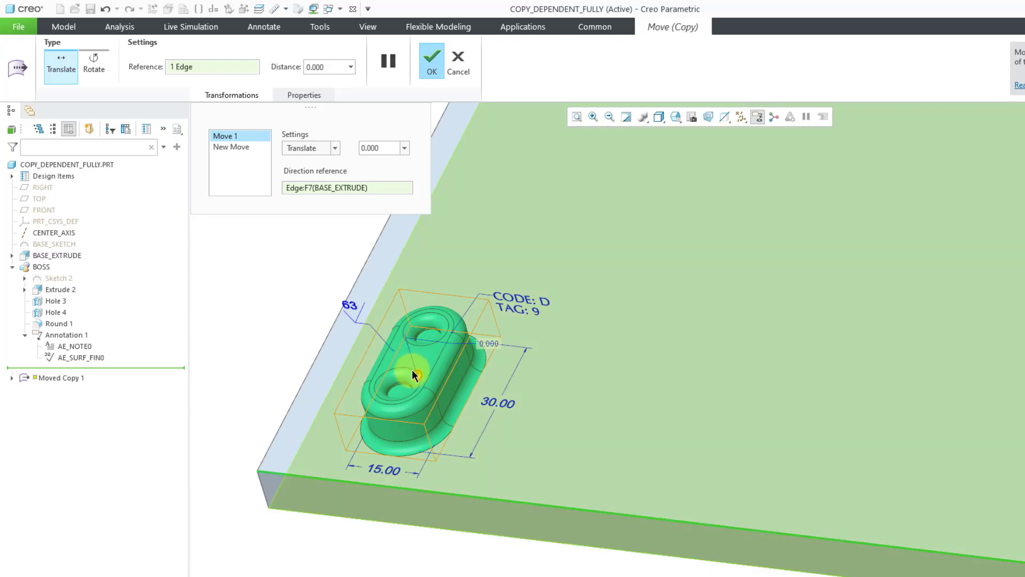
drag(415, 372, 634, 411)
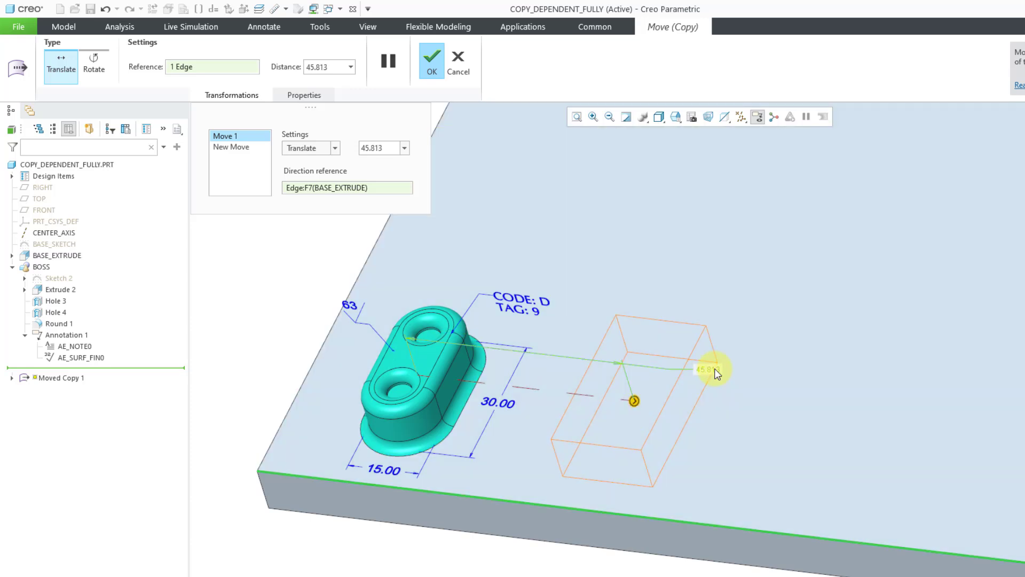
double_click(708, 369)
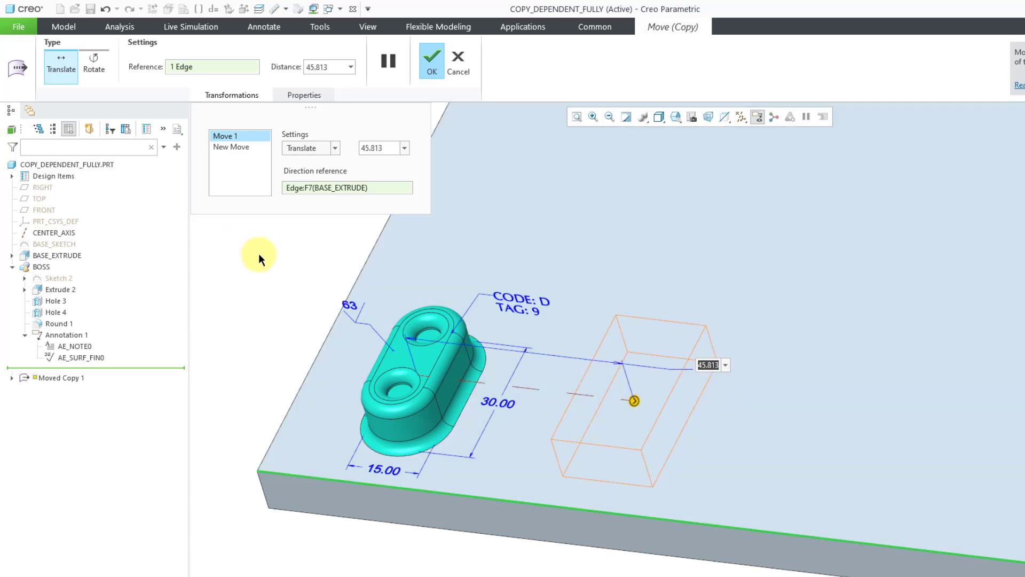
text(50)
key(Return)
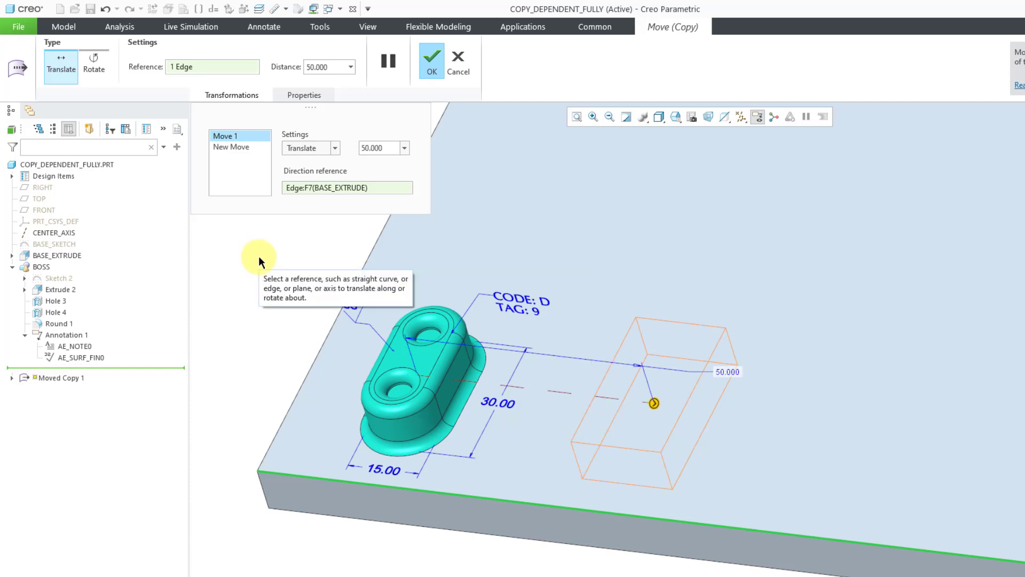
middle_click(258, 255)
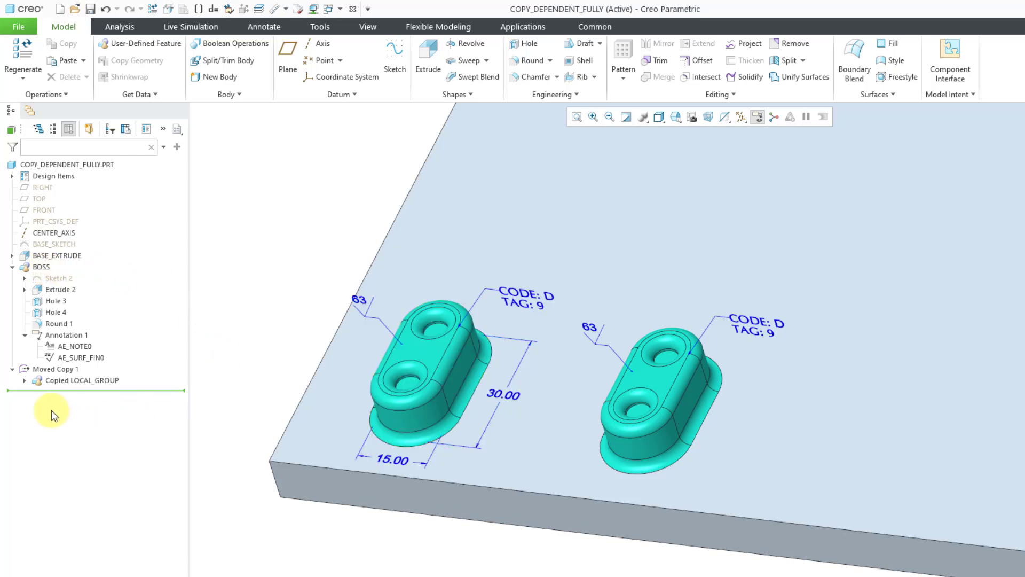
- Expand the copied group and examine the Copied Feature options available for Copied Hole 5
click(25, 380)
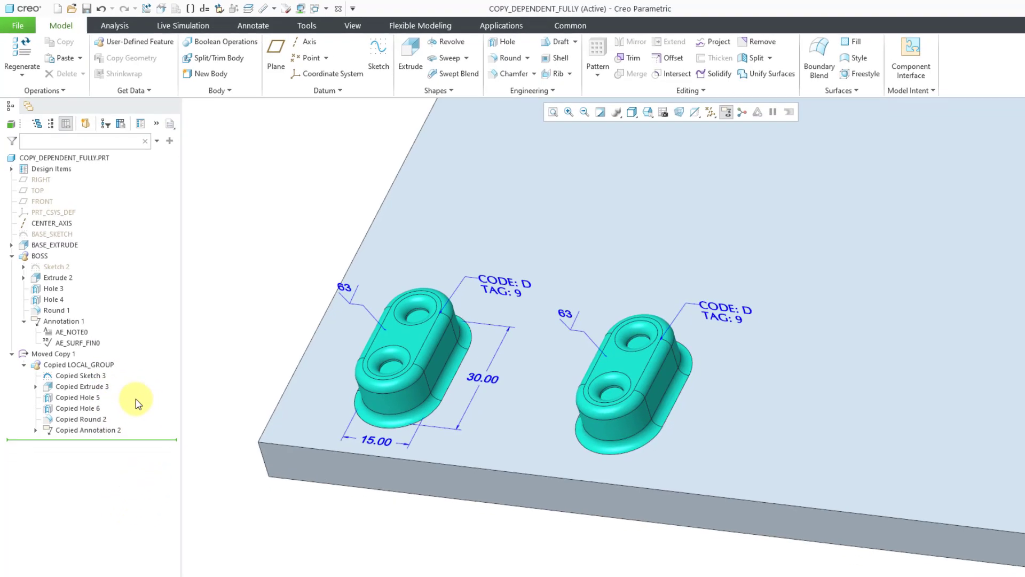
click(93, 401)
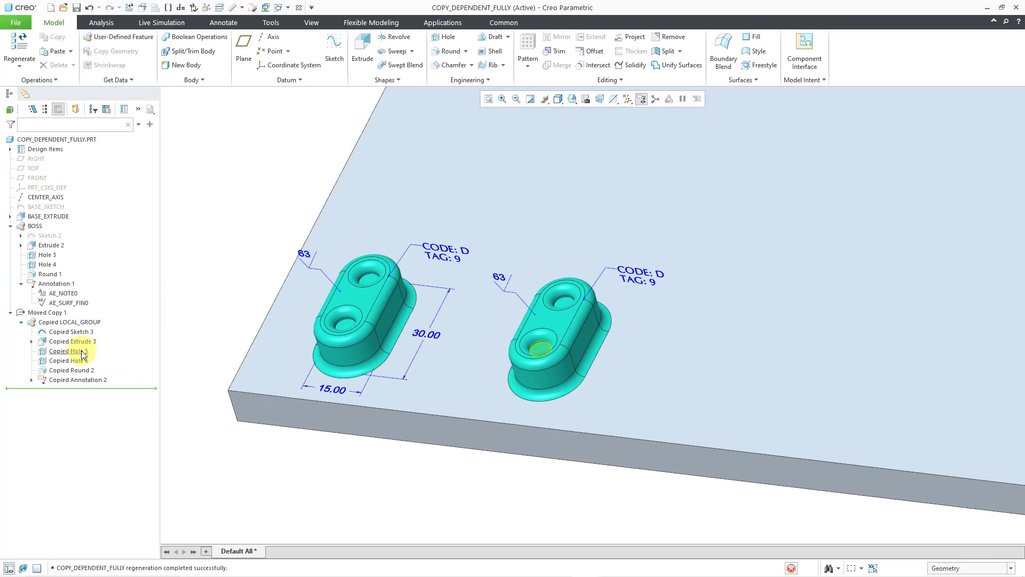
right_click(93, 400)
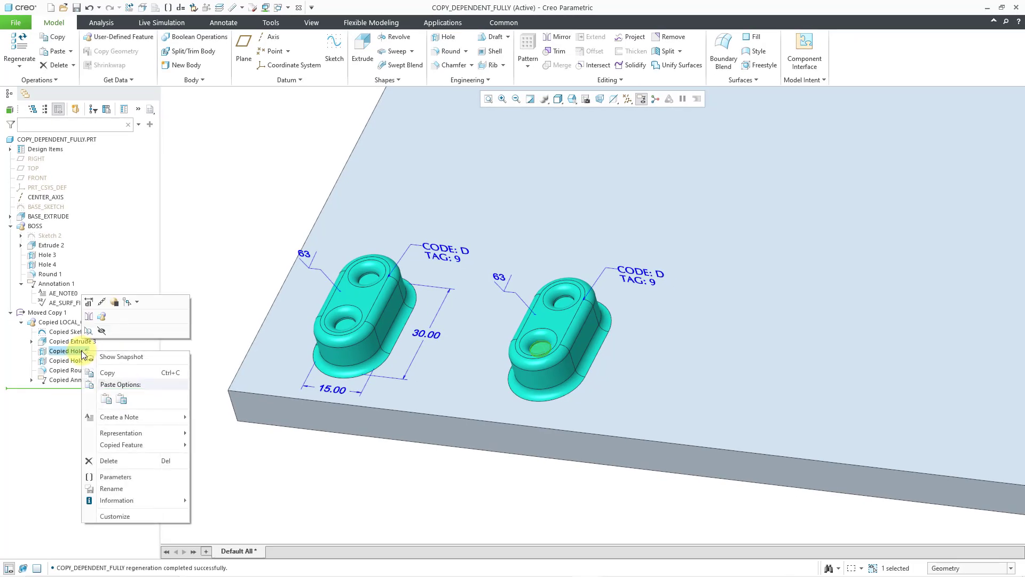
mouse_move(139, 446)
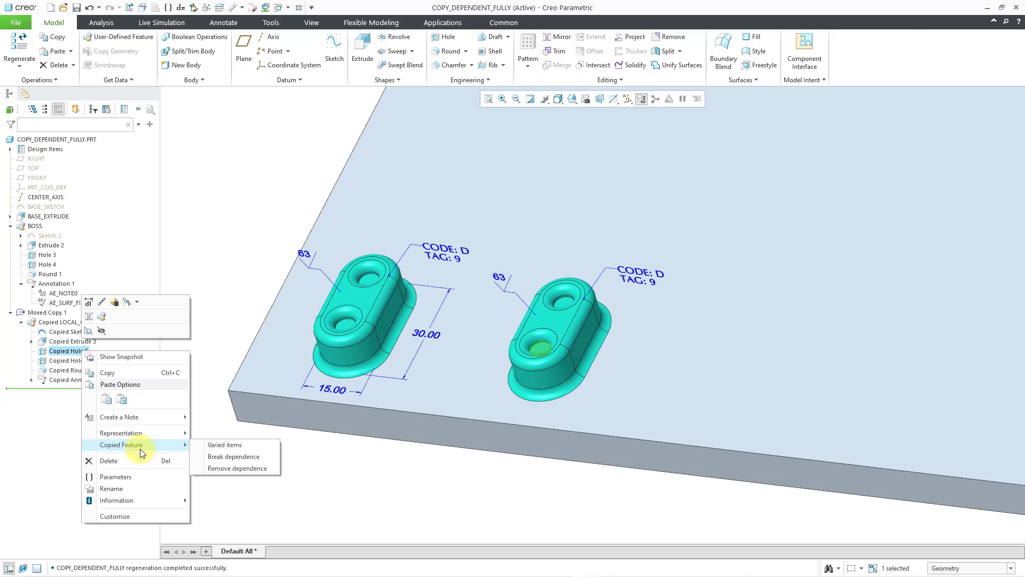
click(325, 460)
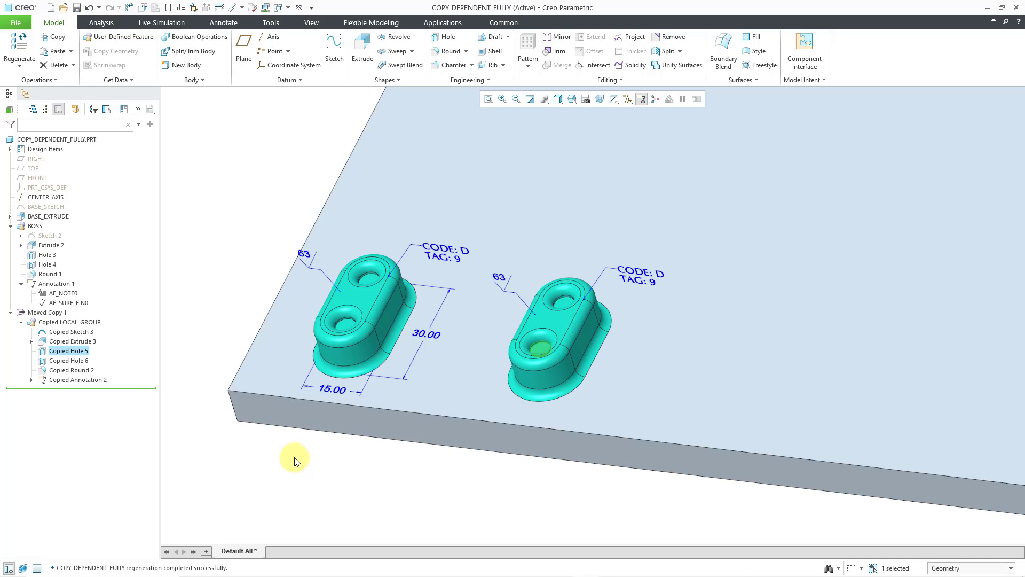
click(276, 458)
- Add the height of Copied Extrude 3 as a varied dimension with a new value of 20
click(91, 342)
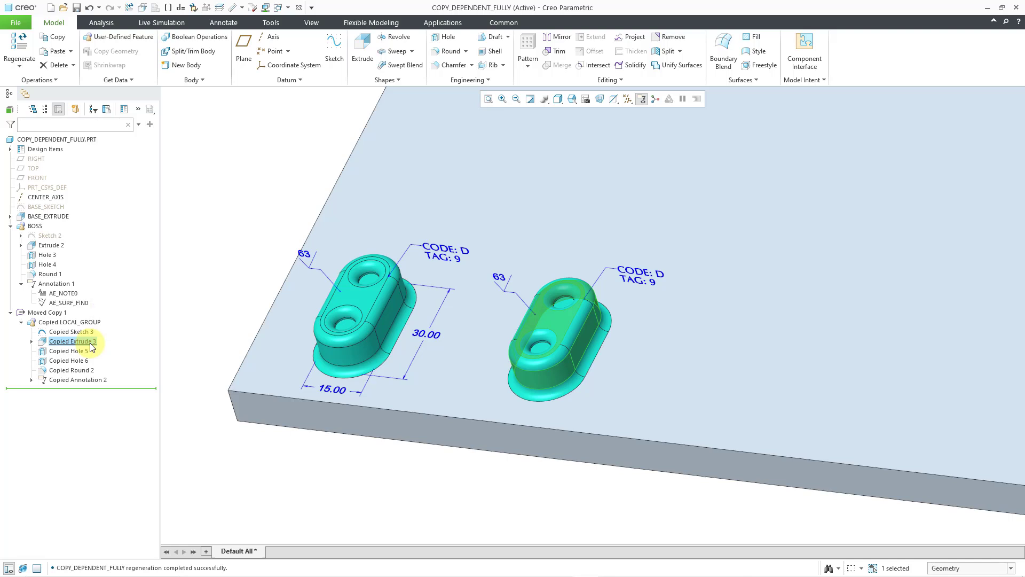
right_click(92, 346)
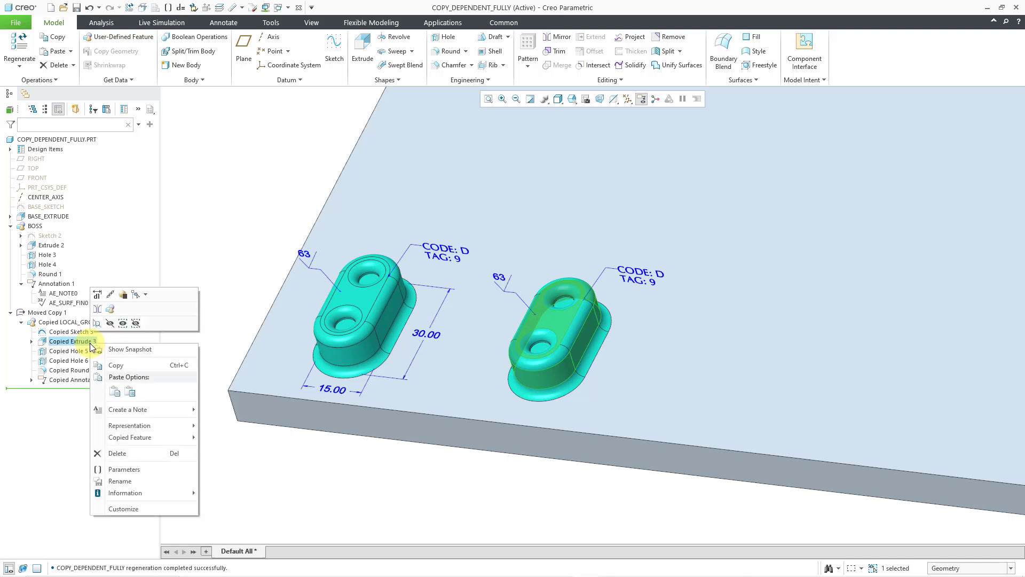
mouse_move(193, 437)
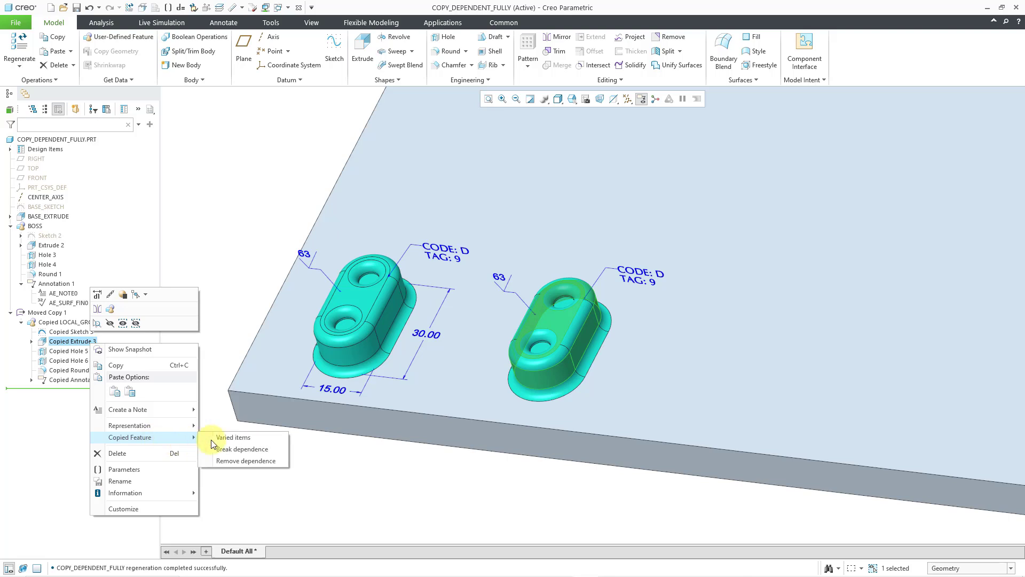
click(227, 442)
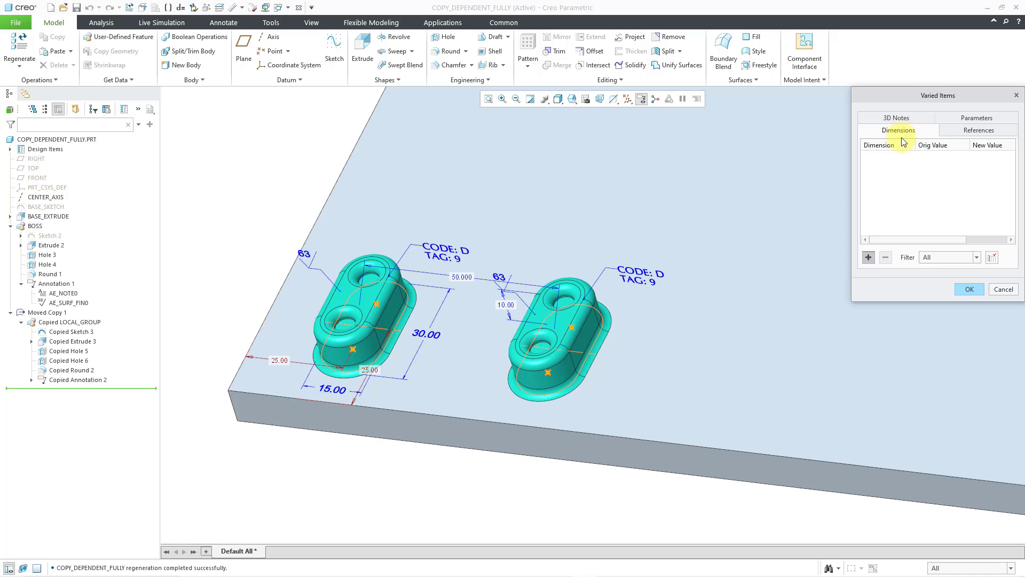
click(869, 257)
click(511, 309)
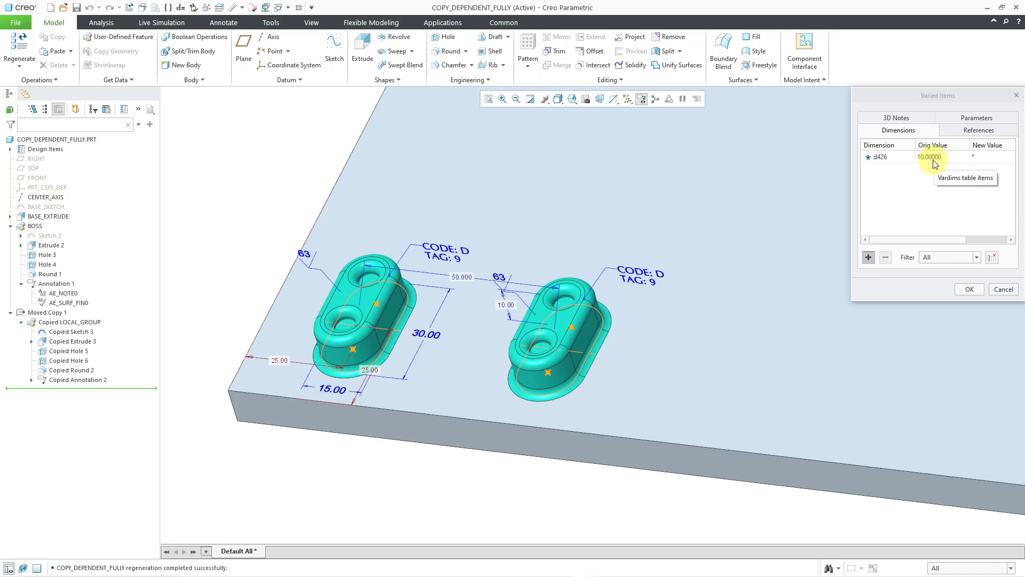
click(986, 161)
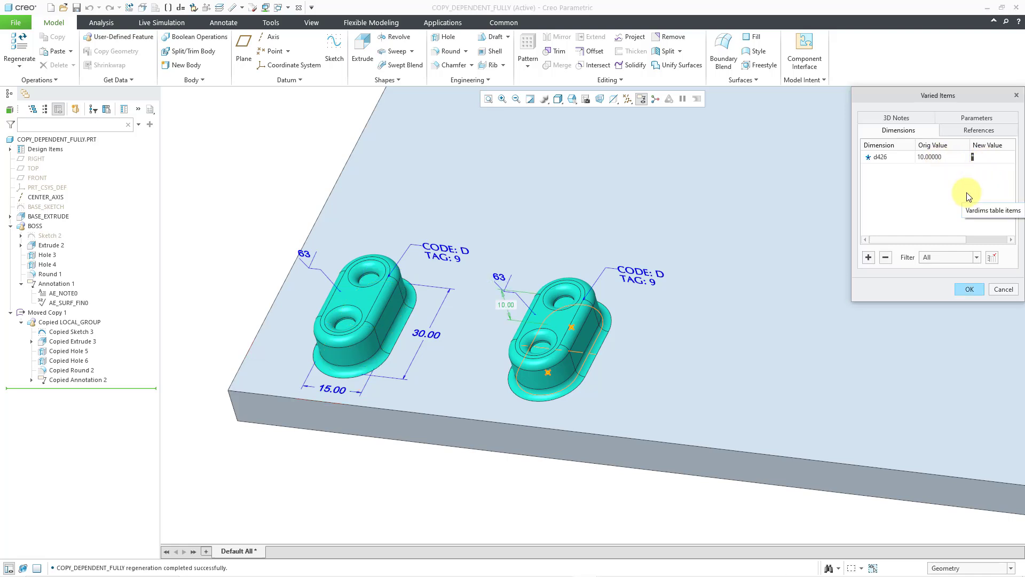
text(20)
key(Return)
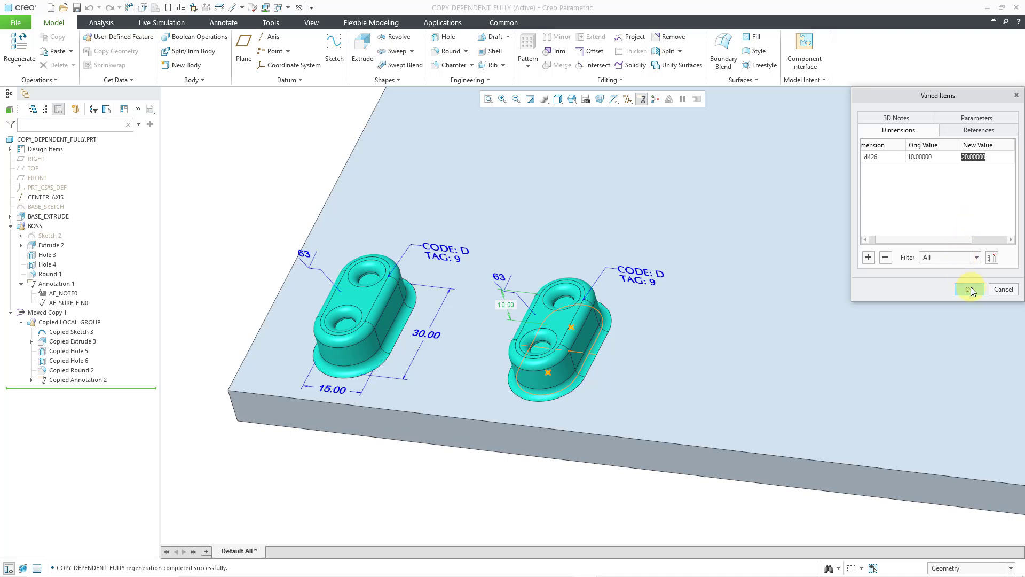
- Examine the varied reference options for the copied extrude without rolling back the model, then return to its varied dimensions
click(973, 131)
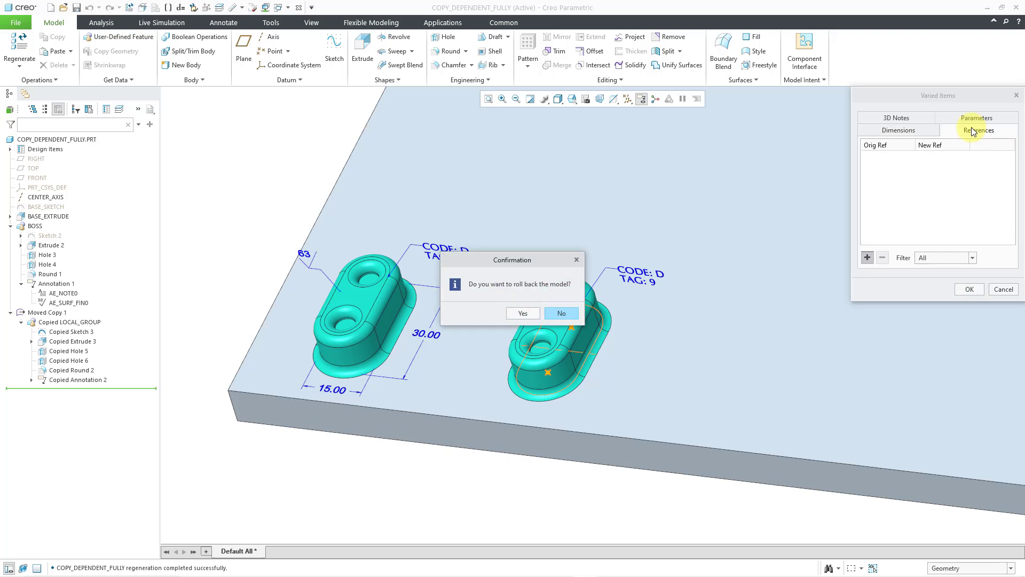
click(560, 314)
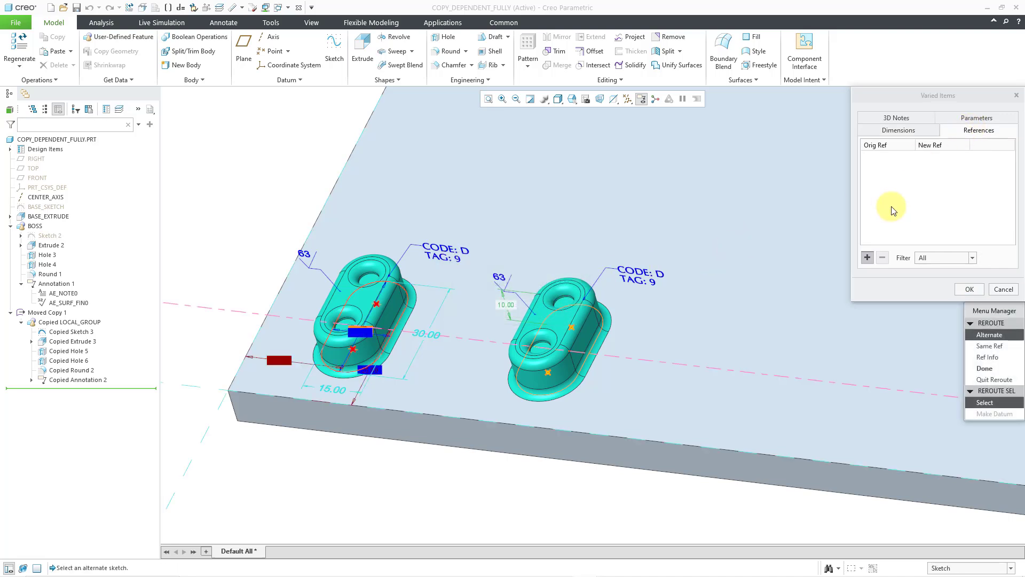
click(994, 380)
click(915, 133)
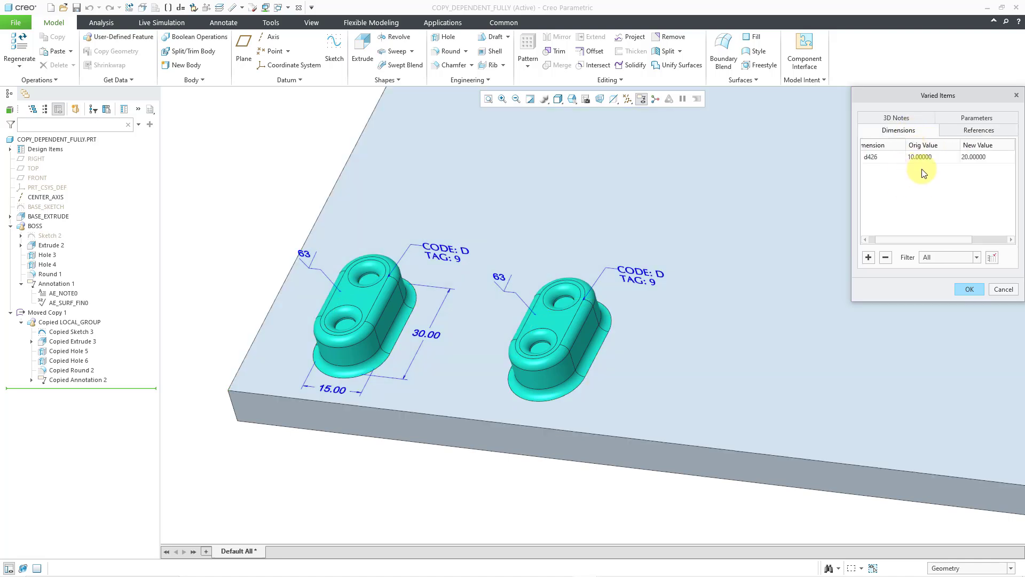
- Apply the varied height to the copied extrude and compare both bosses up close
click(970, 291)
click(407, 349)
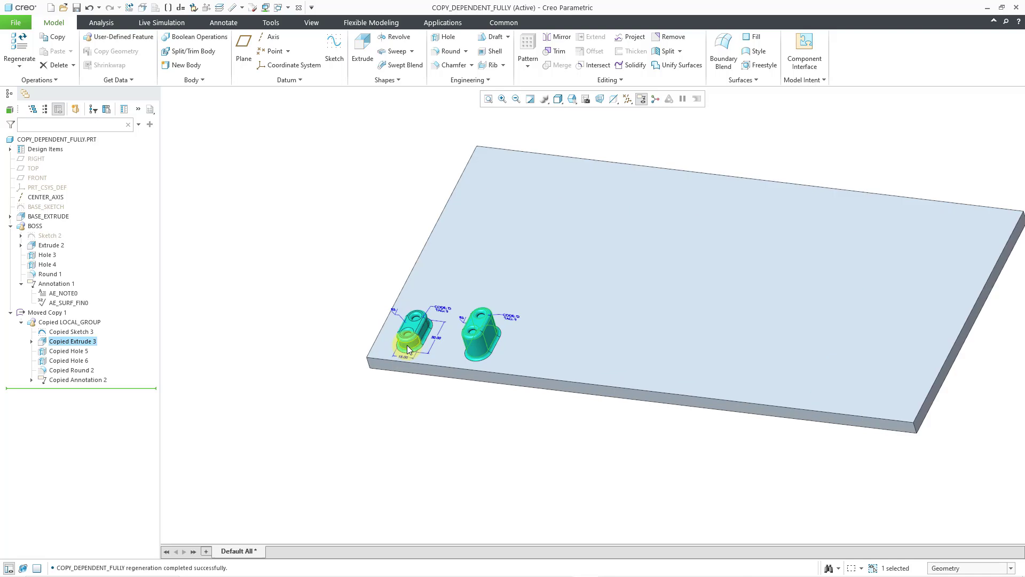
scroll(407, 350, up, 5)
scroll(523, 360, up, 2)
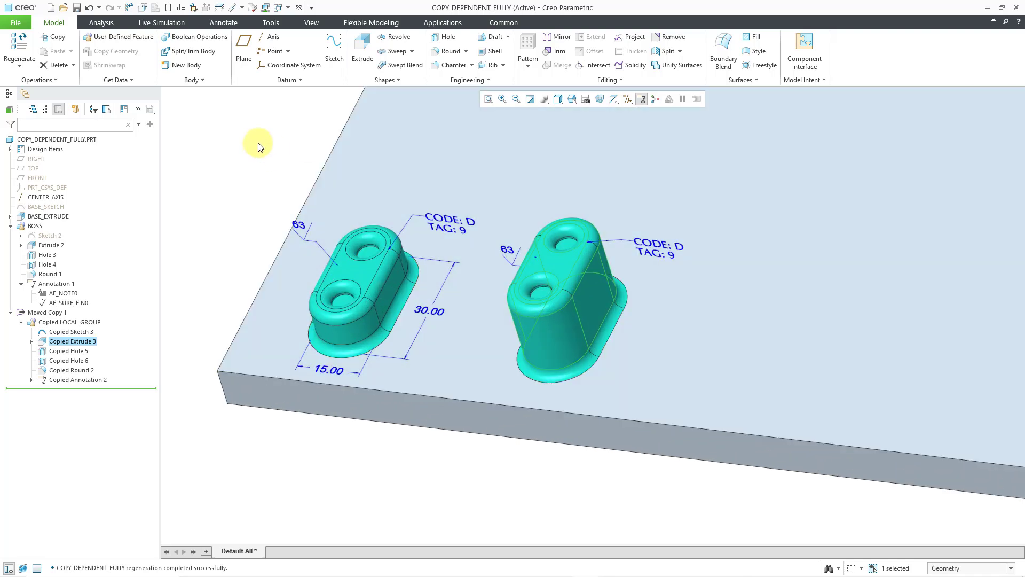
click(257, 147)
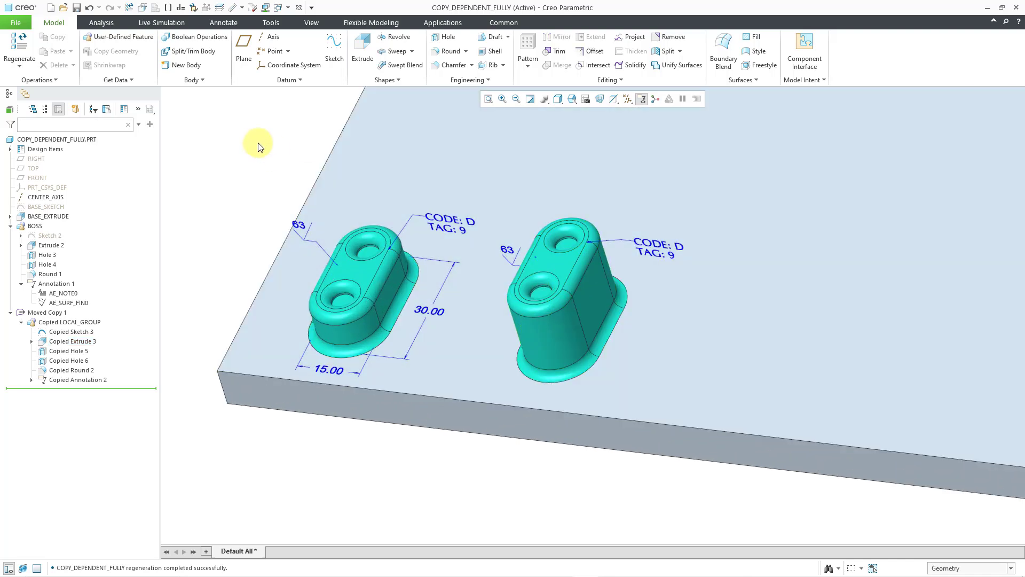
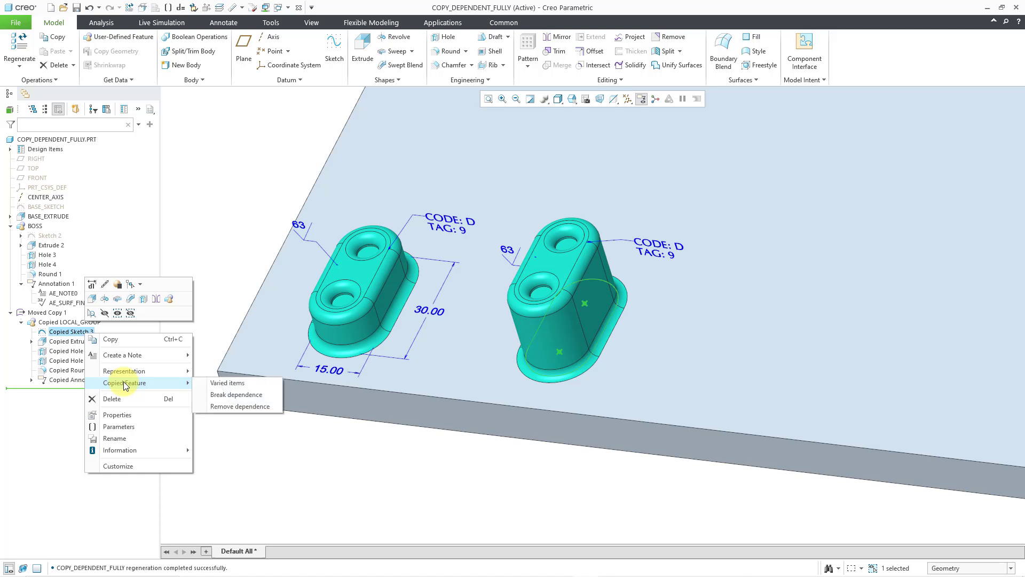
- Add Copied Sketch 3's 25 edge offset, 15 width and 30 length as varied dimensions
click(215, 383)
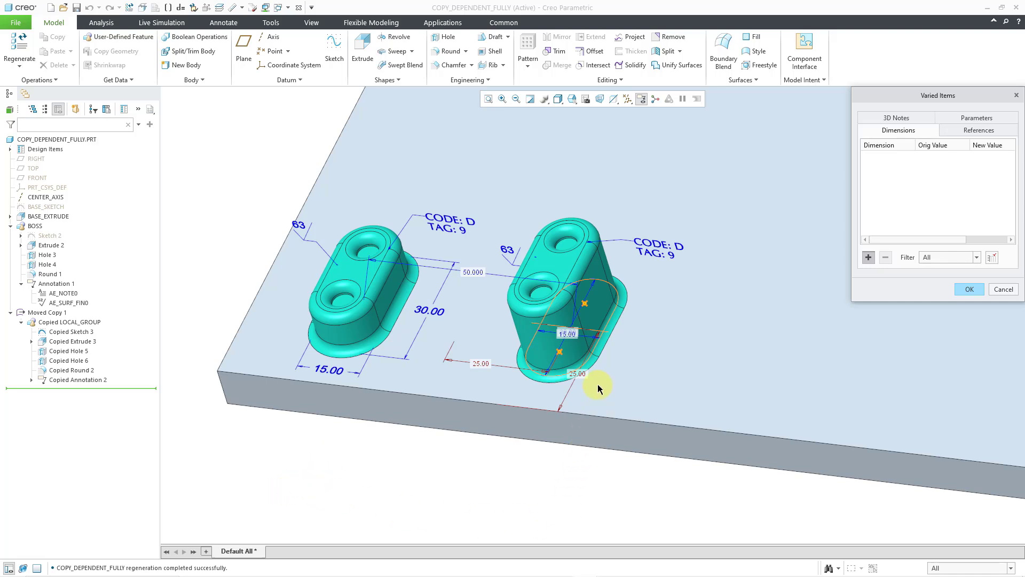
click(581, 374)
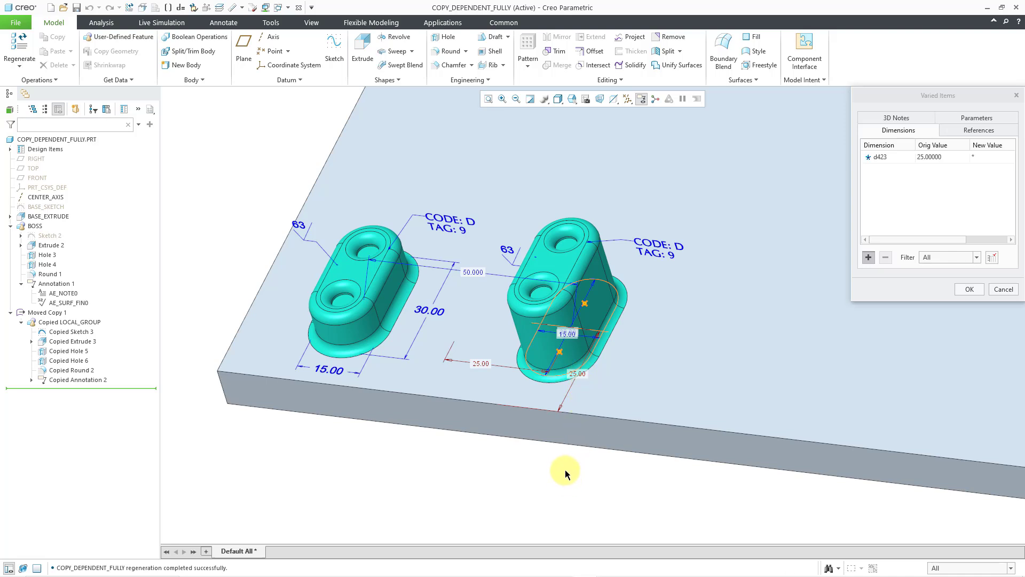
click(575, 337)
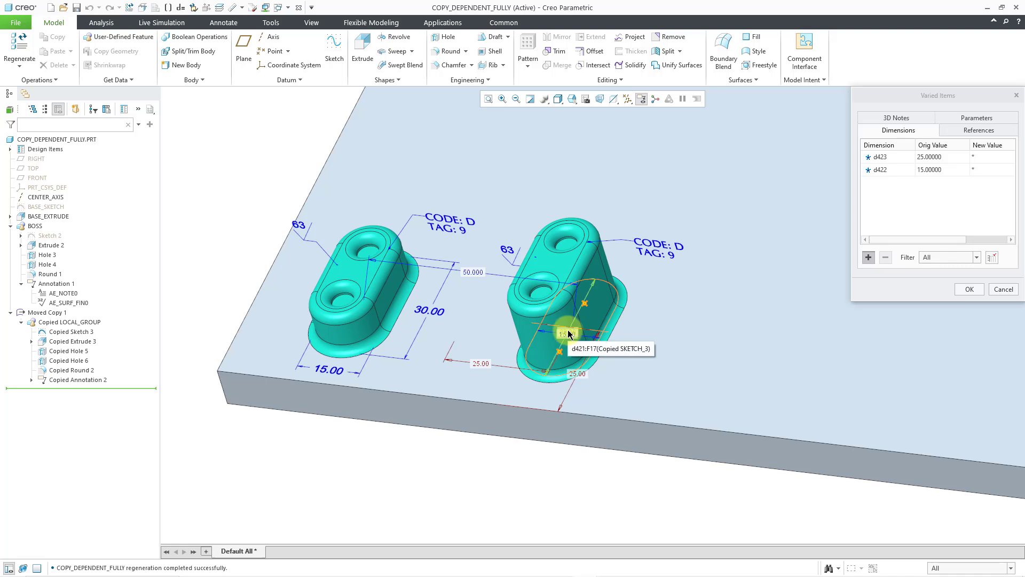
click(569, 334)
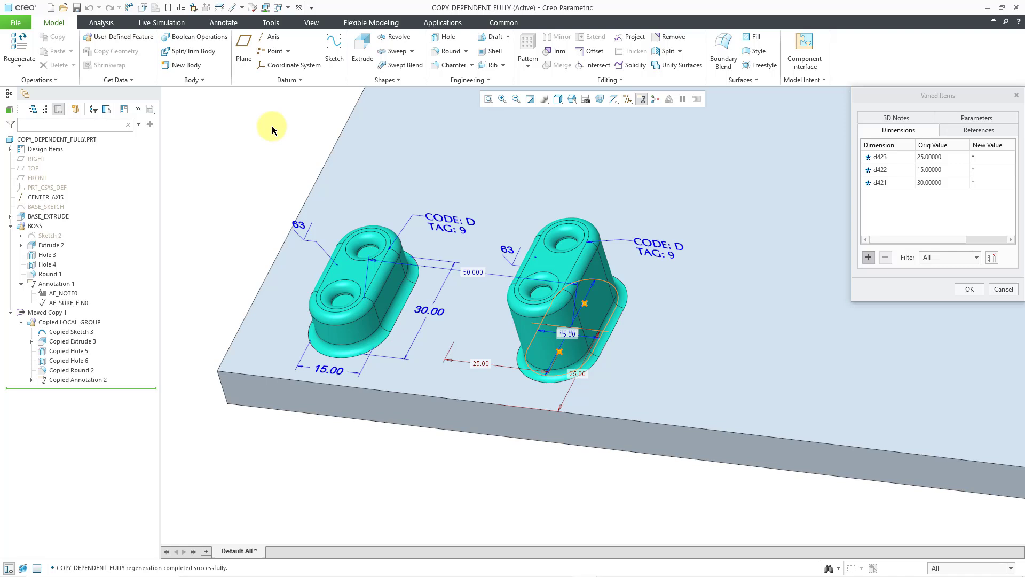
click(939, 95)
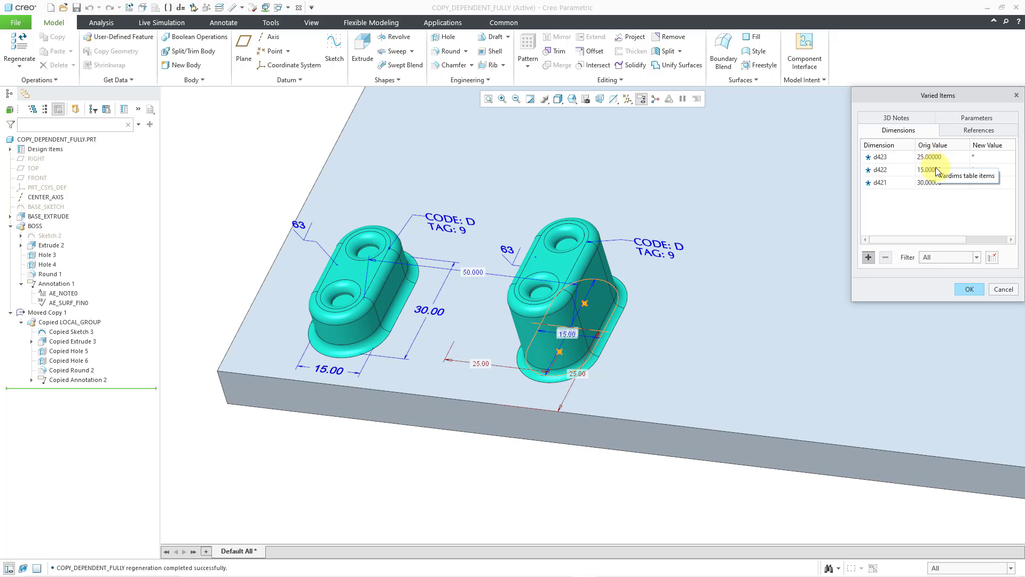
- Set the varied values of Copied Sketch 3 to 50 for the edge offset, 25 for the width and 40 for the length, and apply them
click(985, 159)
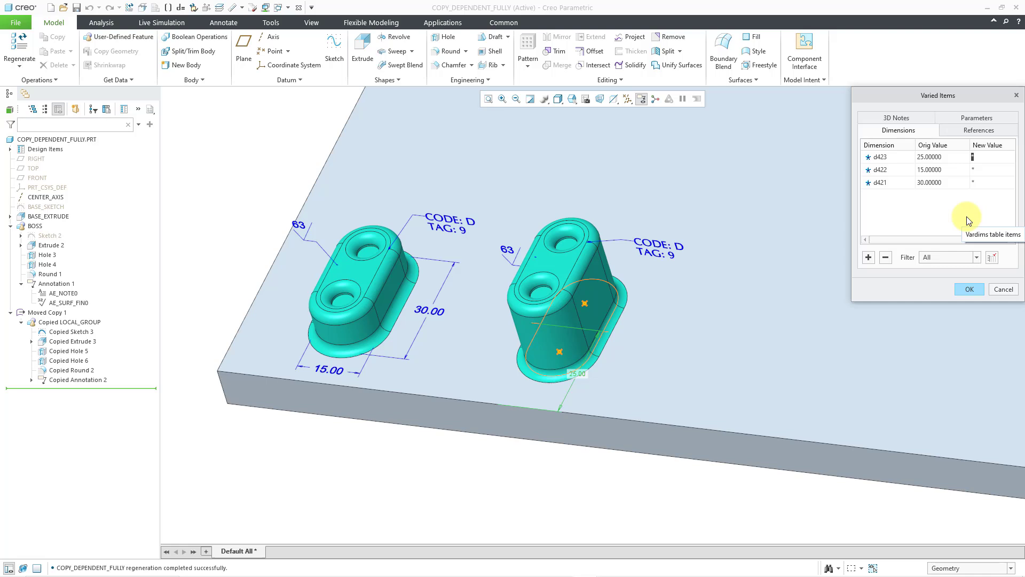
text(50)
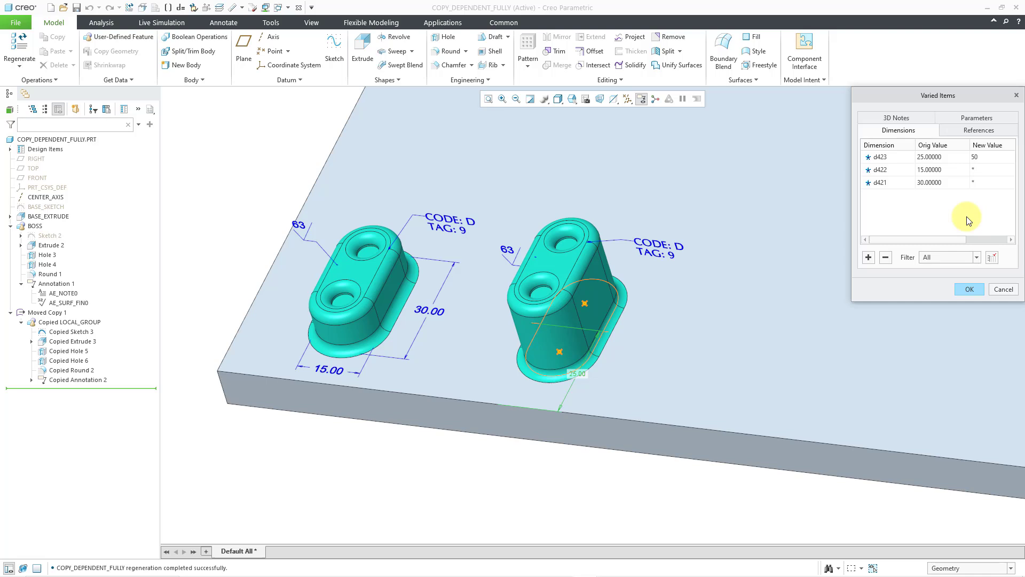
key(Return)
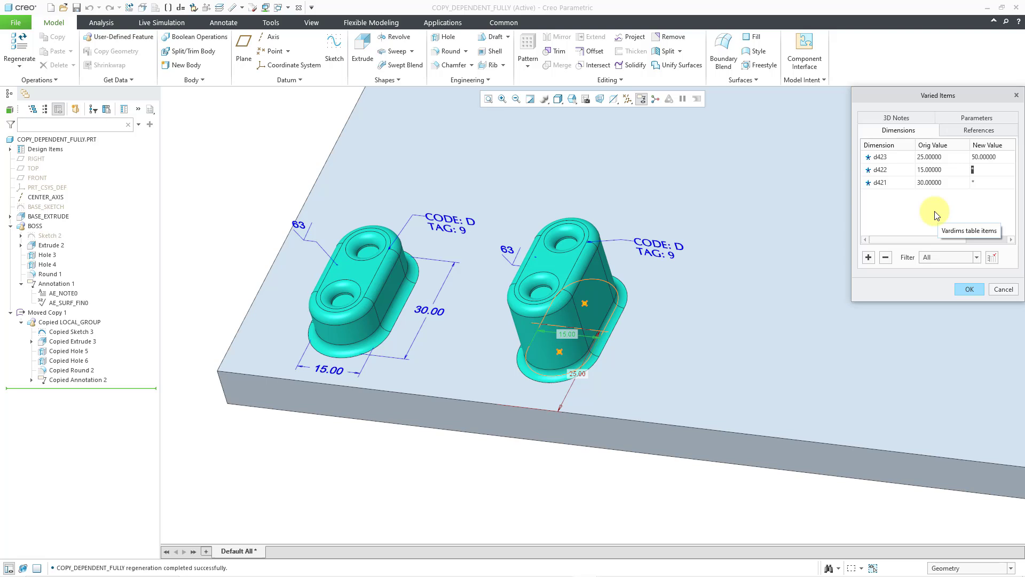
text(25)
key(Return)
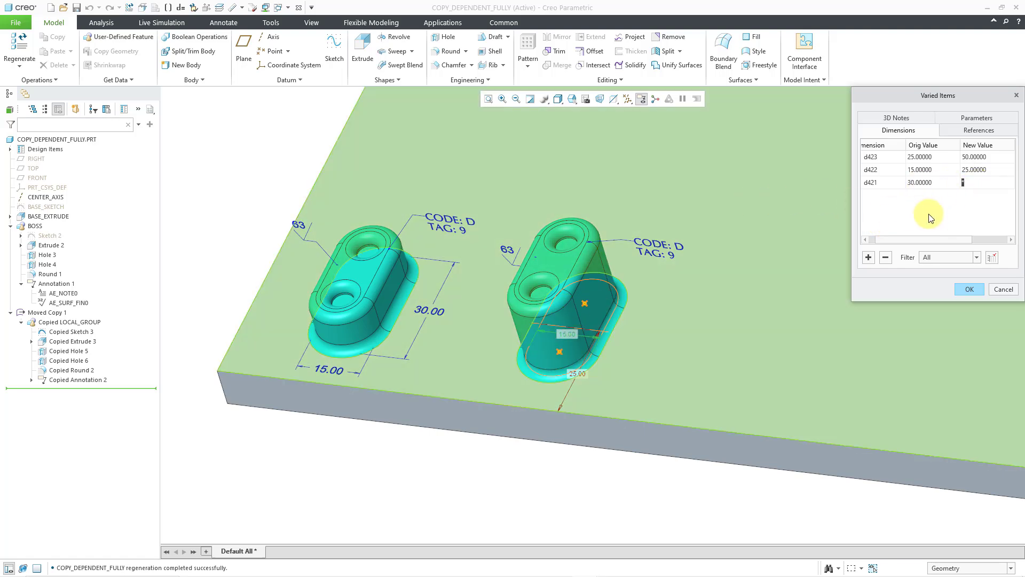
click(978, 181)
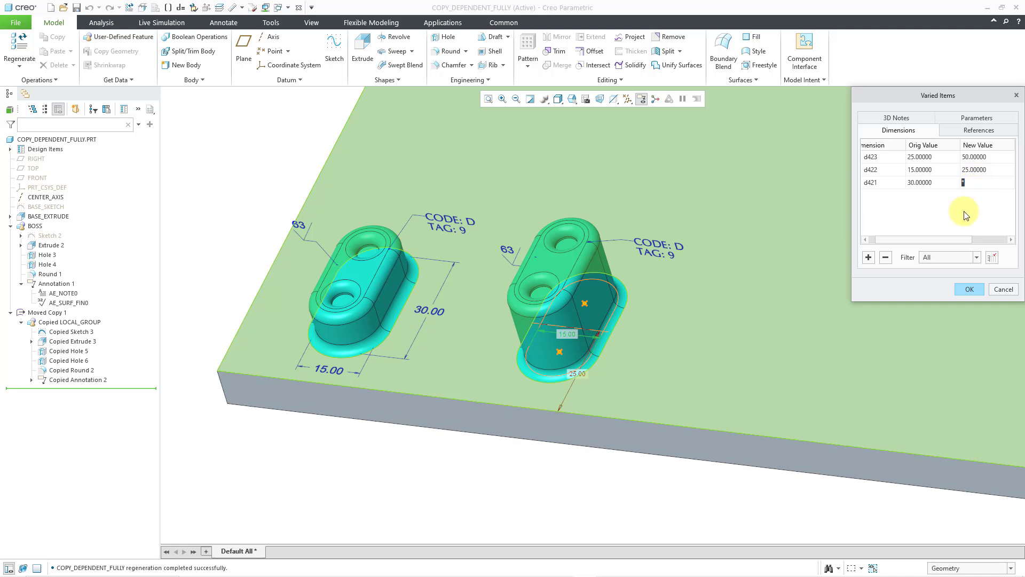
text(40)
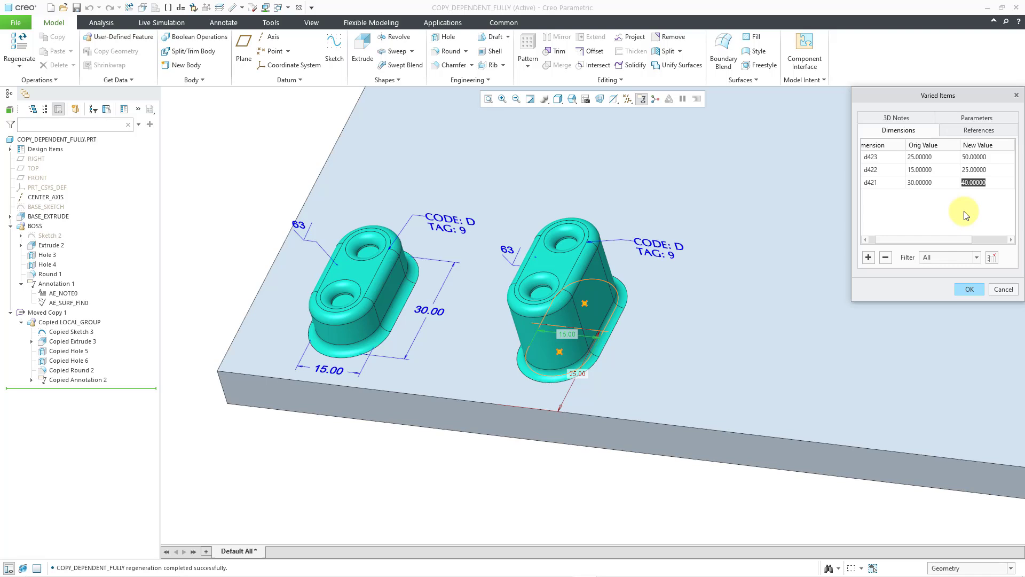
click(970, 289)
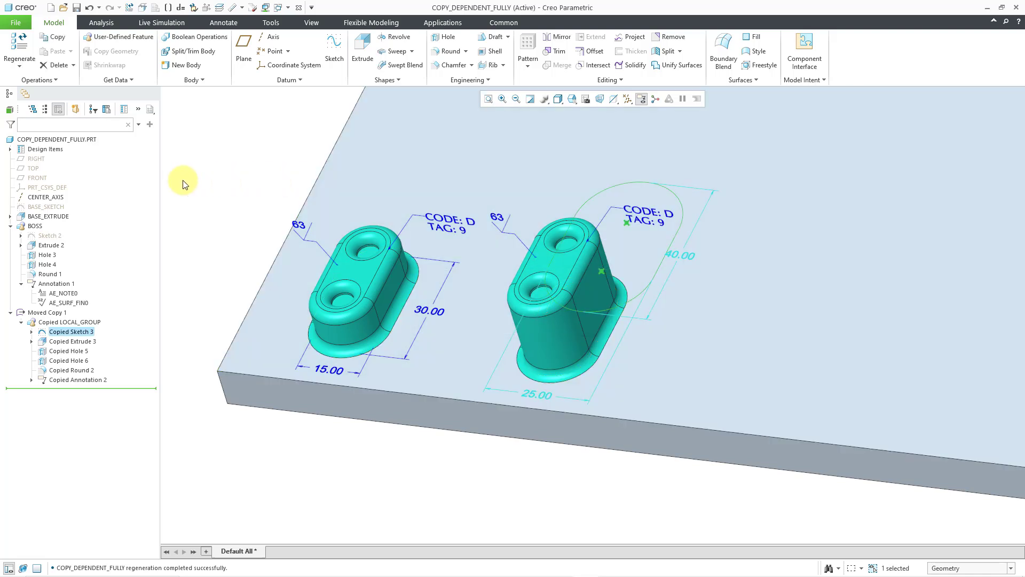
click(237, 180)
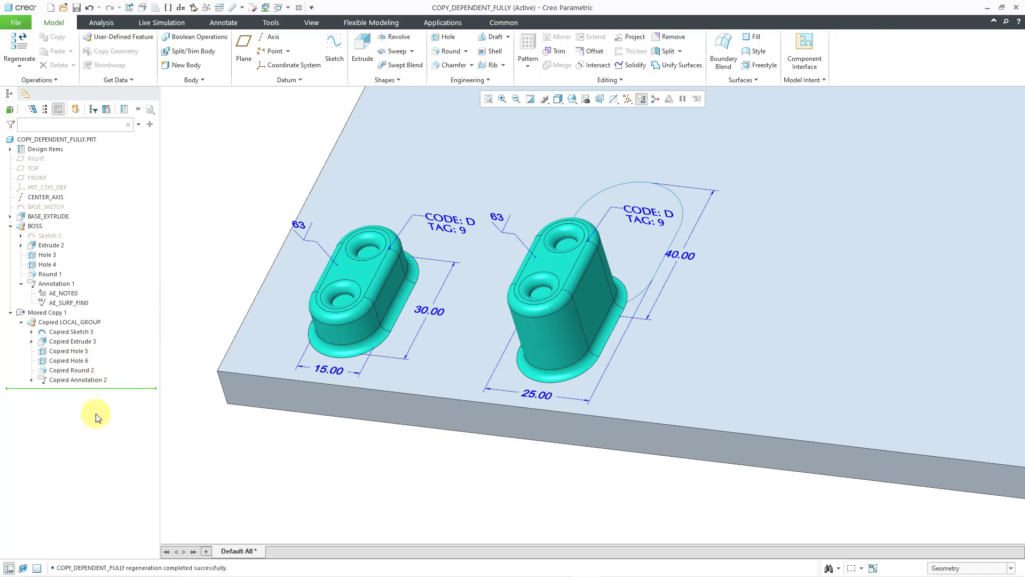
- Check which sketch Copied Extrude 3 uses, and delete Moved Copy 1 with all its copied features
click(31, 341)
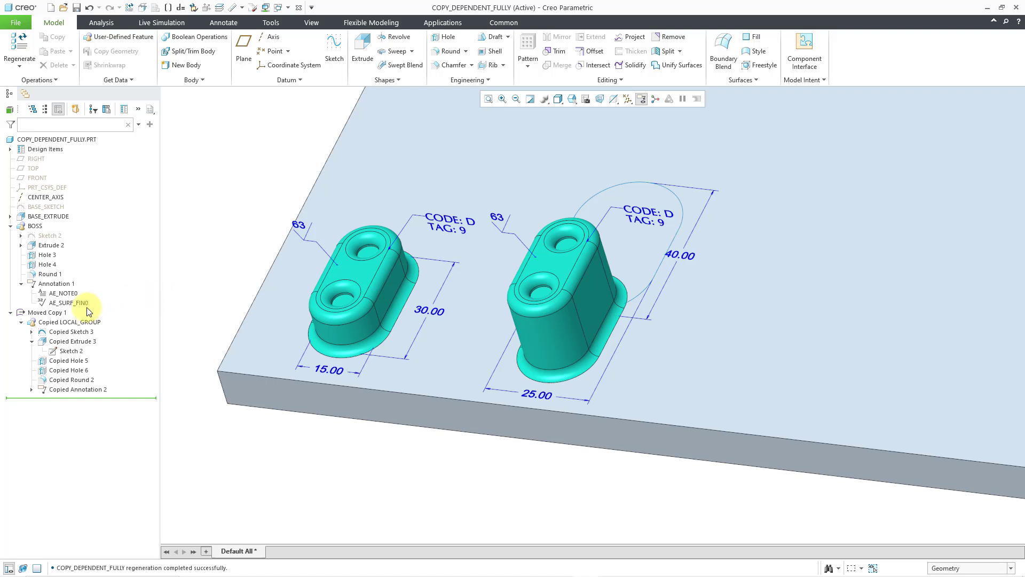
click(61, 314)
right_click(62, 317)
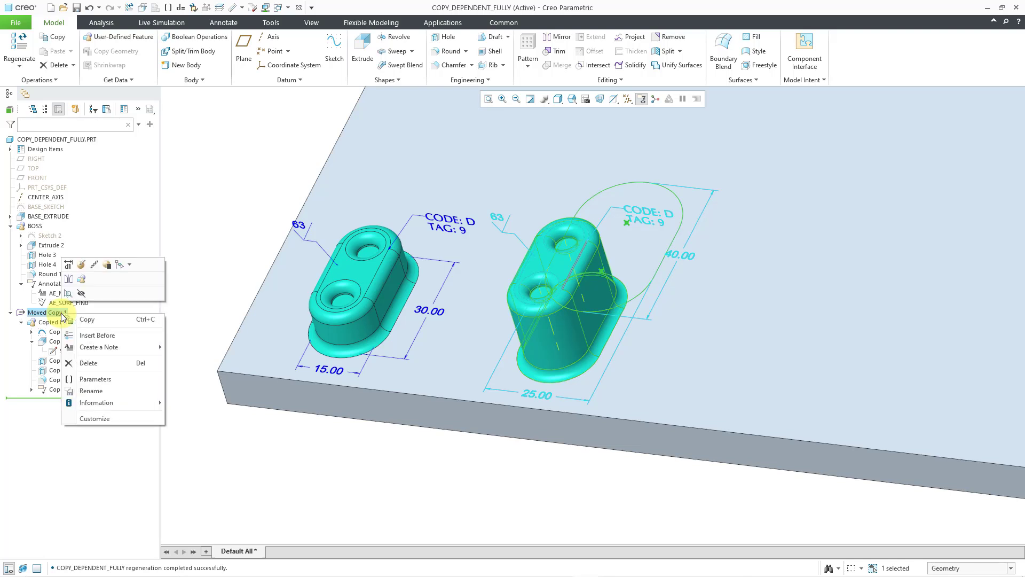
click(94, 363)
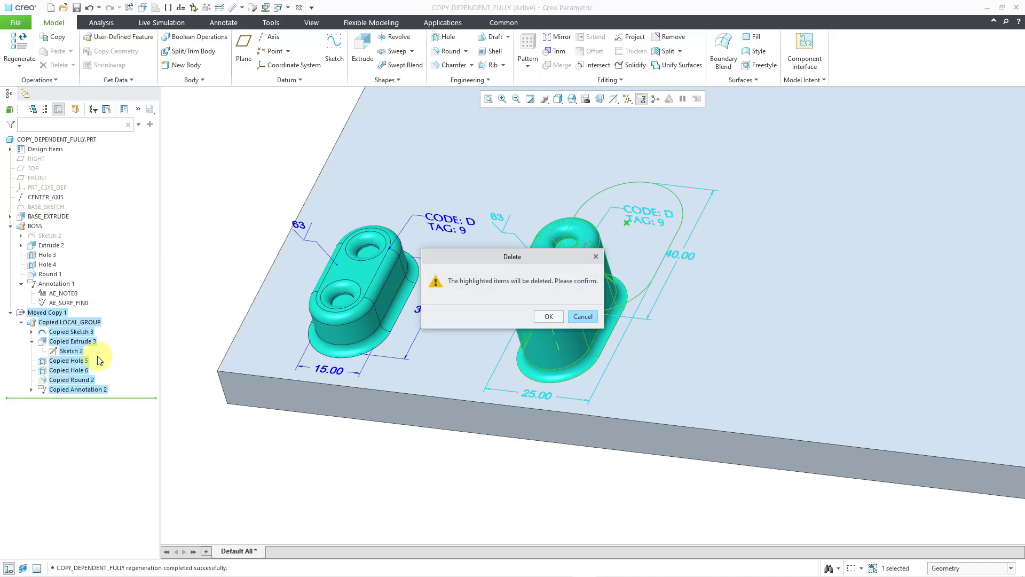
click(546, 317)
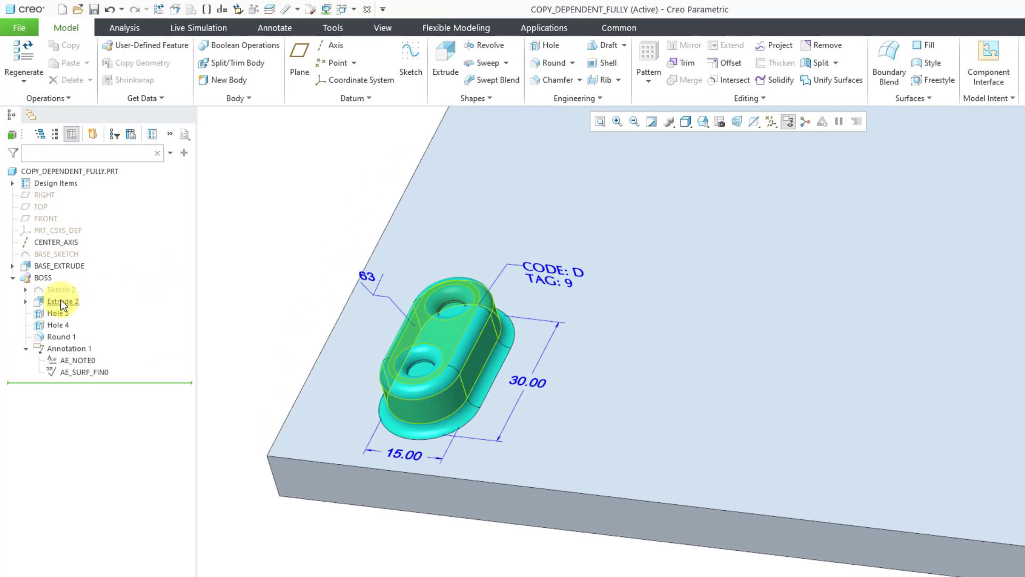
- Unlink Extrude 2 from Sketch 2 so it uses an internal section, and expand the extrude in the model tree
click(62, 302)
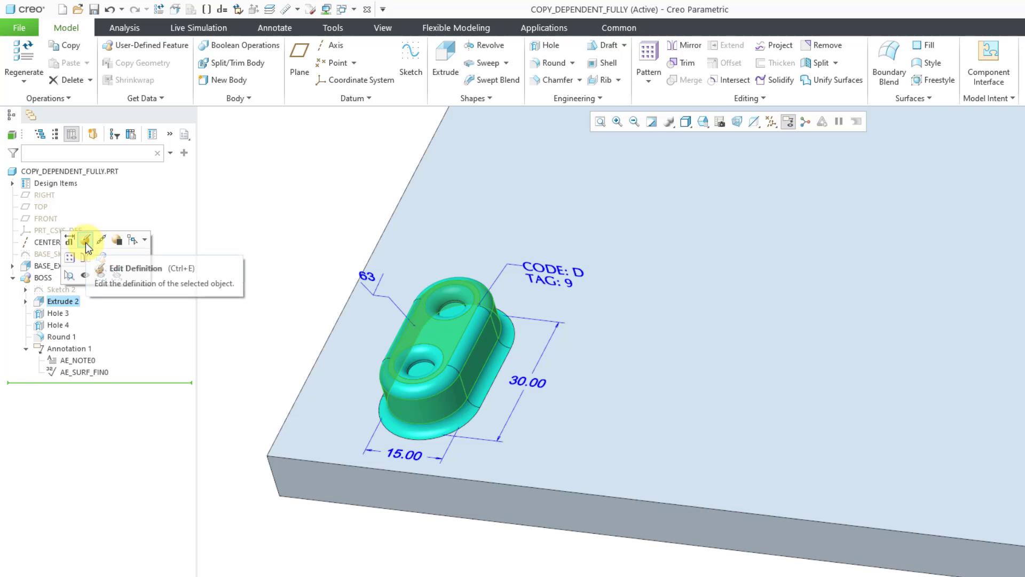
click(69, 240)
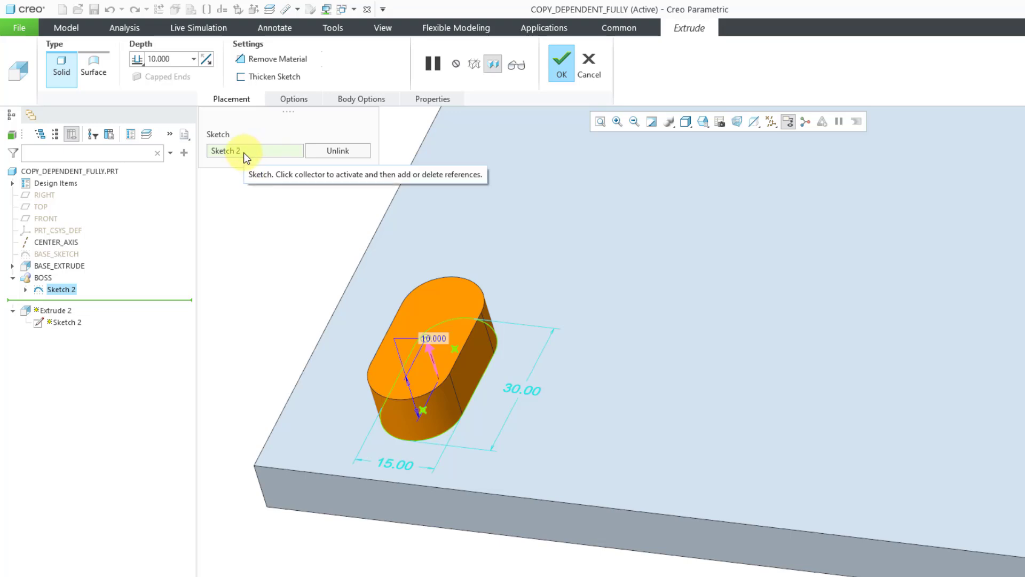
click(333, 152)
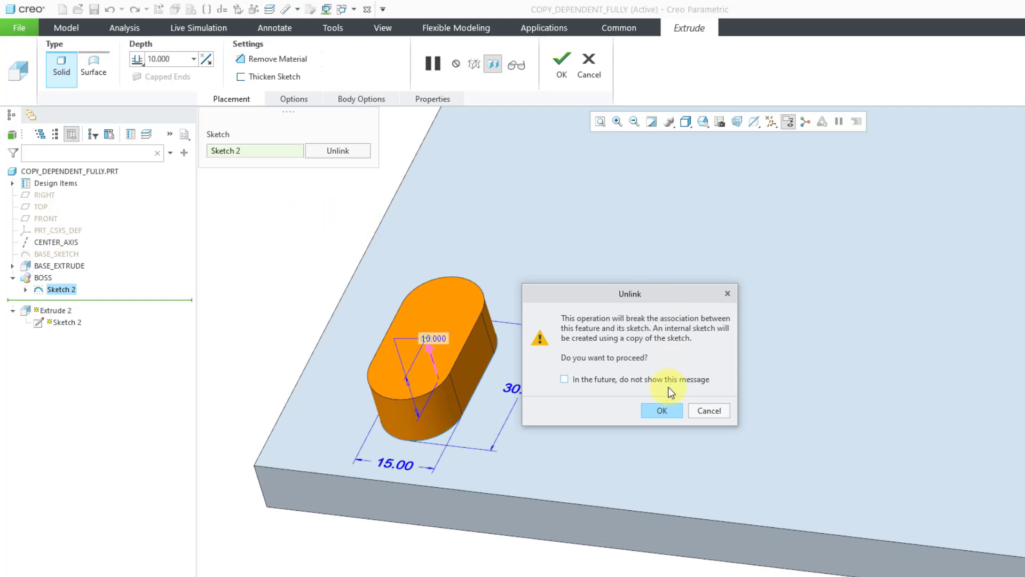
click(664, 412)
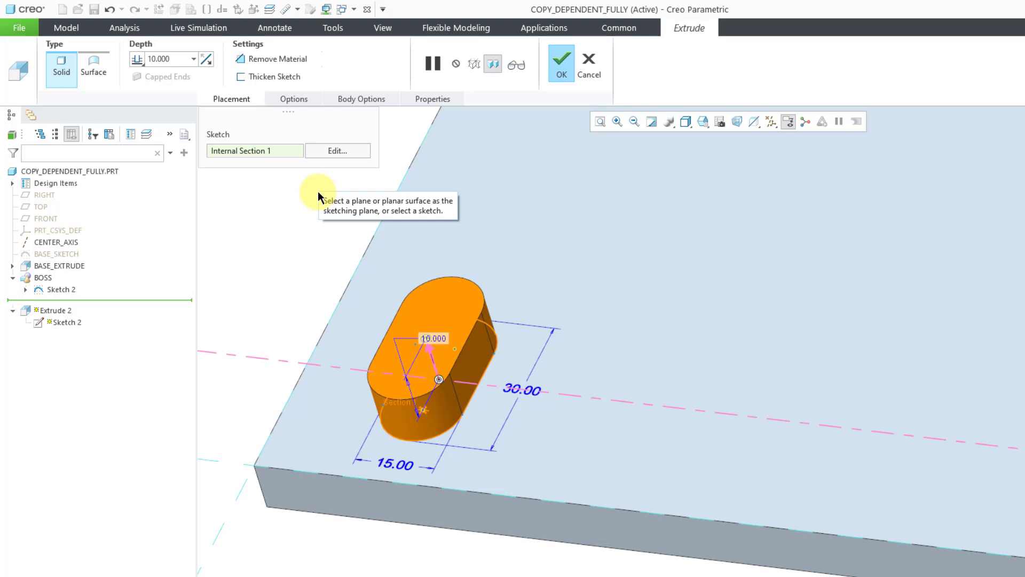
click(558, 67)
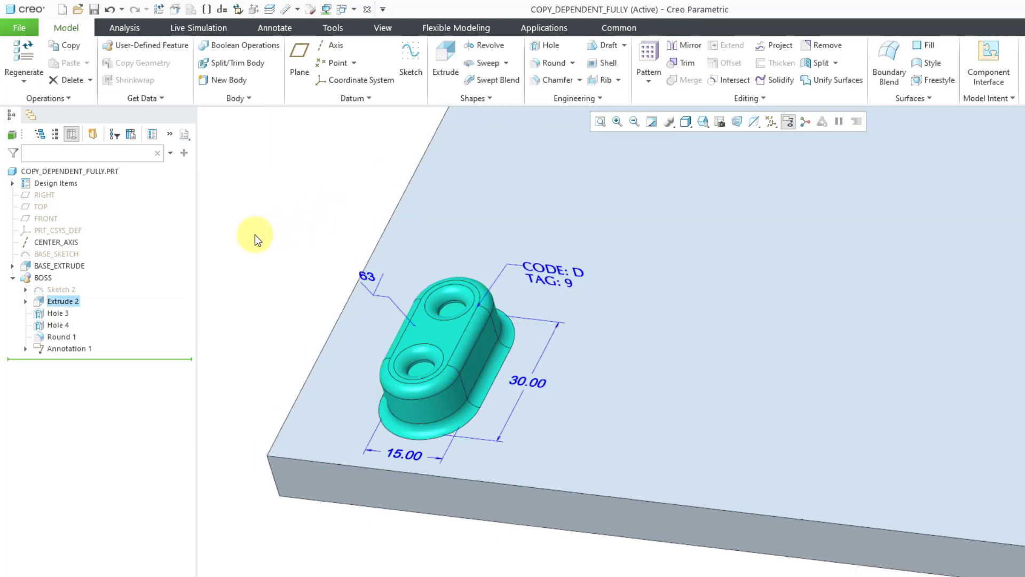
click(25, 301)
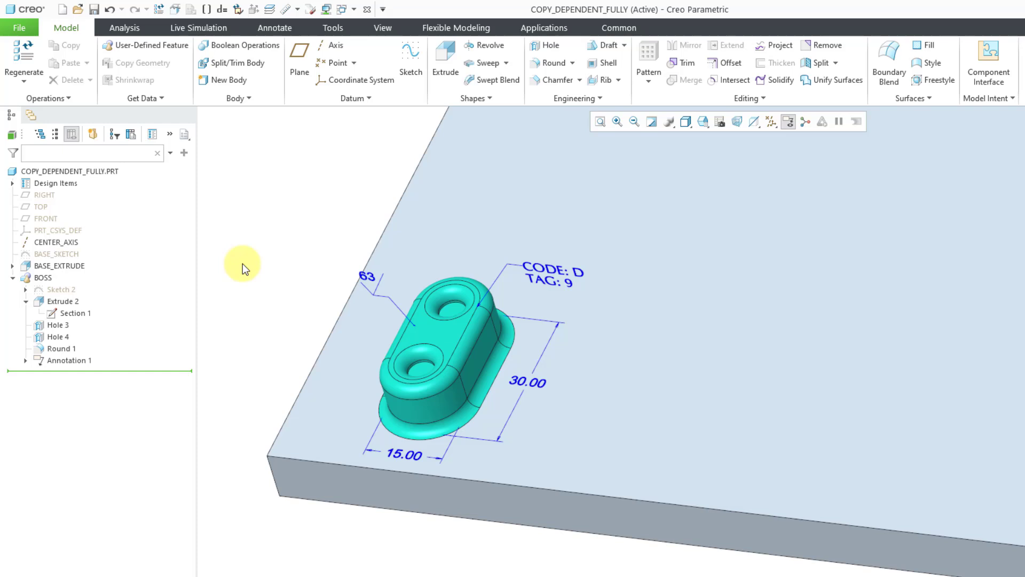
- Delete the unlinked Sketch 2 from the BOSS group
right_click(61, 291)
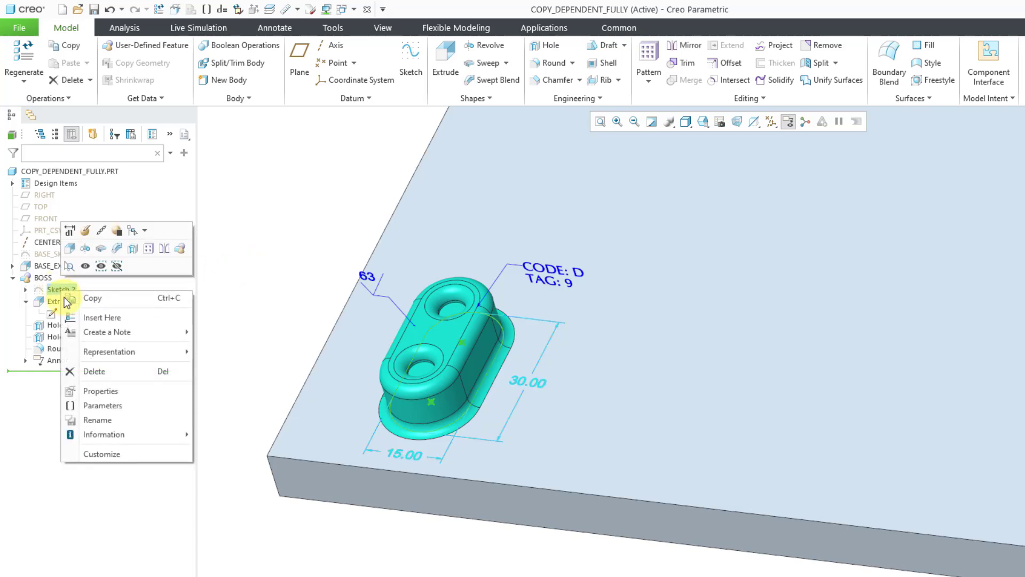
click(97, 372)
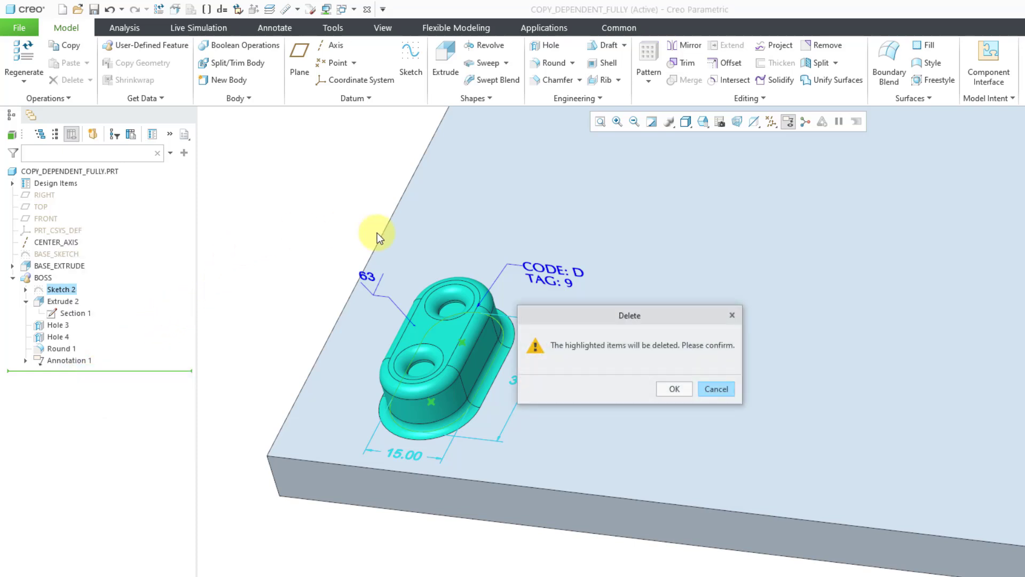
click(674, 389)
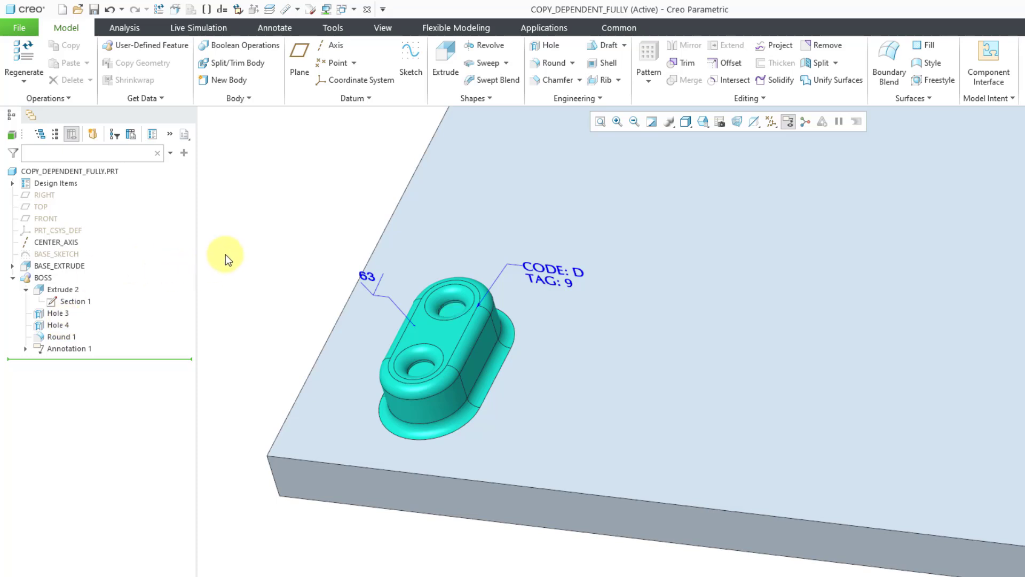
- Copy the BOSS group and paste it as a fully dependent copy with move/rotate transformations applied
click(46, 280)
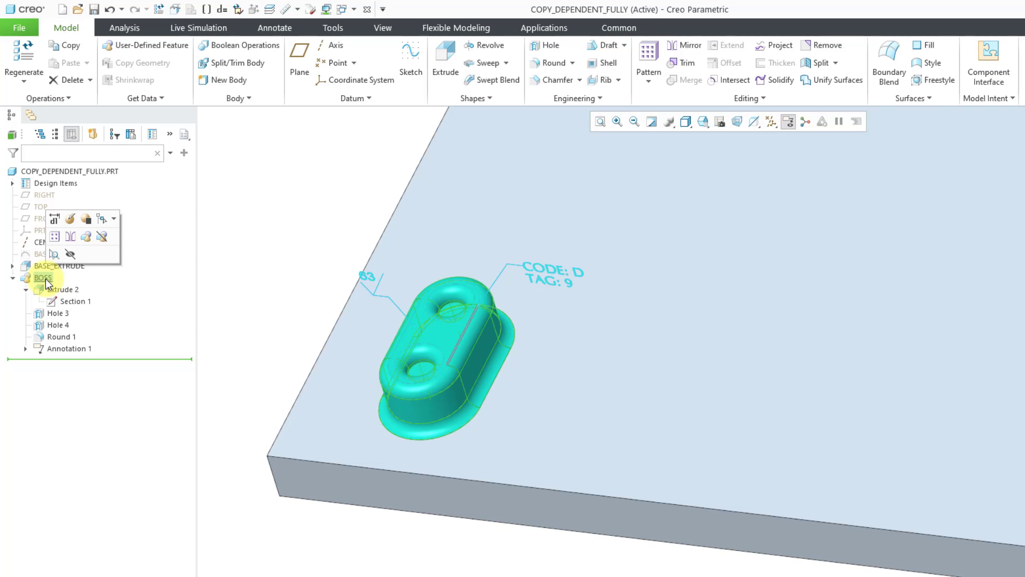
right_click(46, 278)
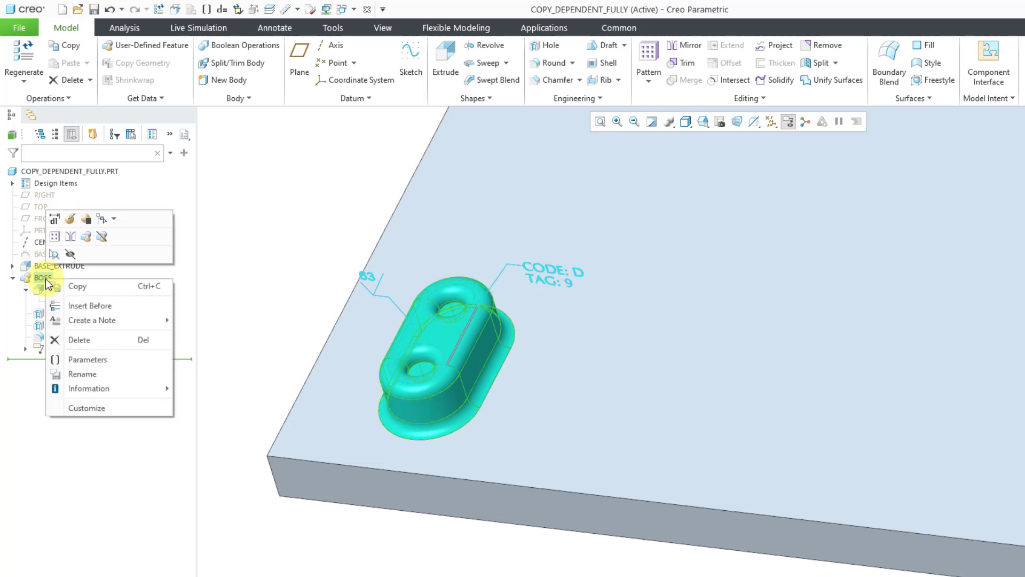
click(108, 286)
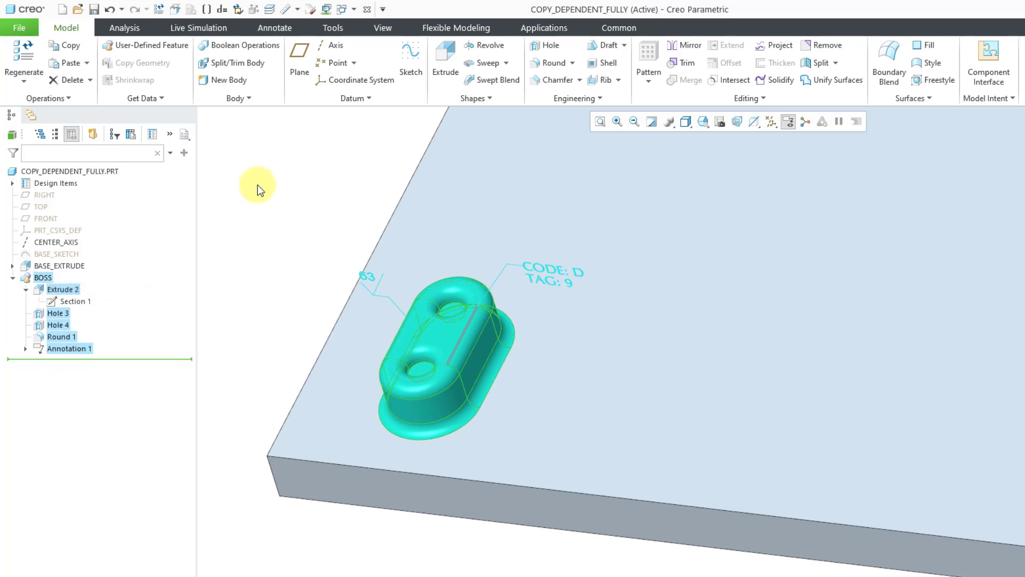
click(90, 62)
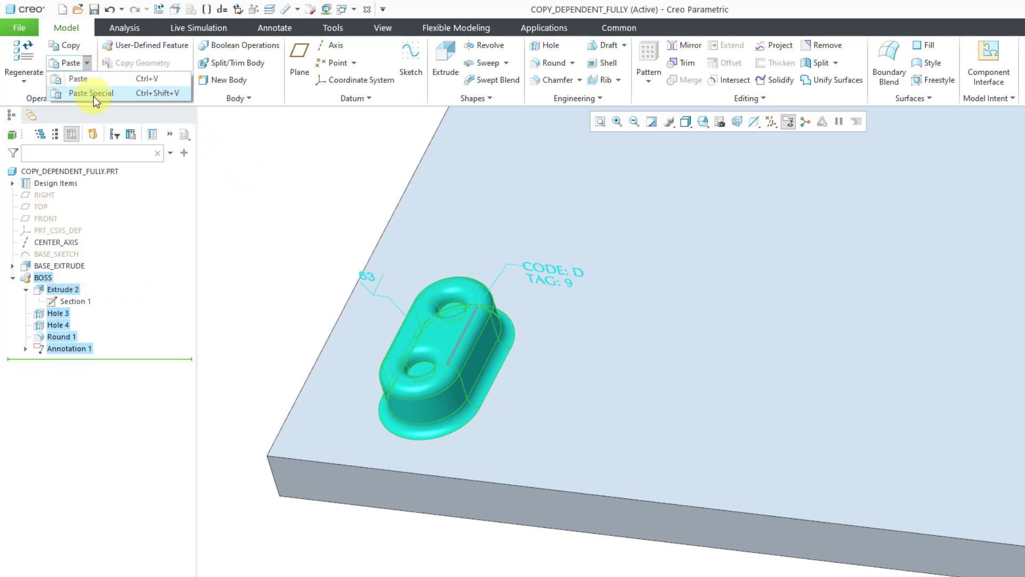
click(131, 94)
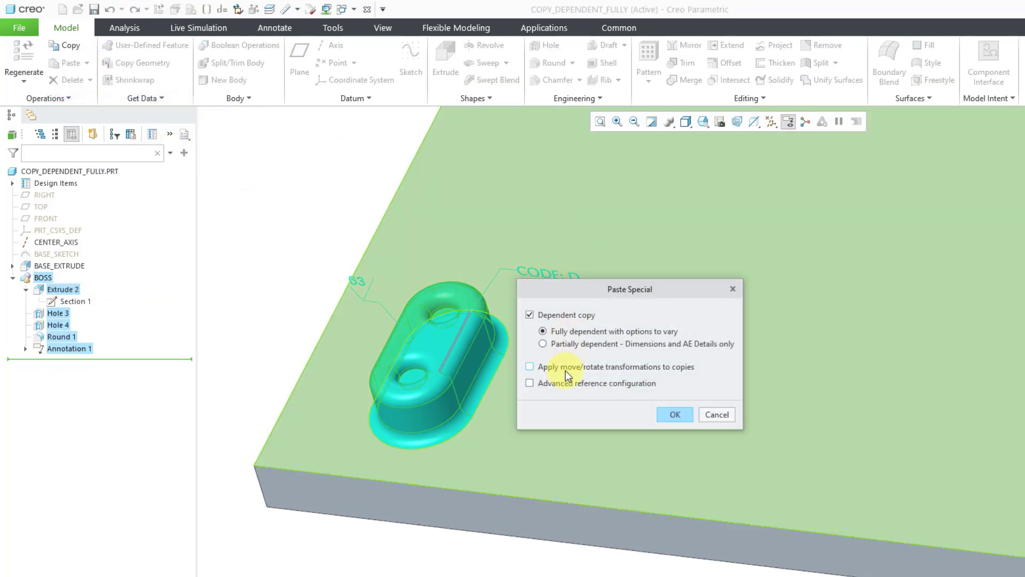
click(566, 367)
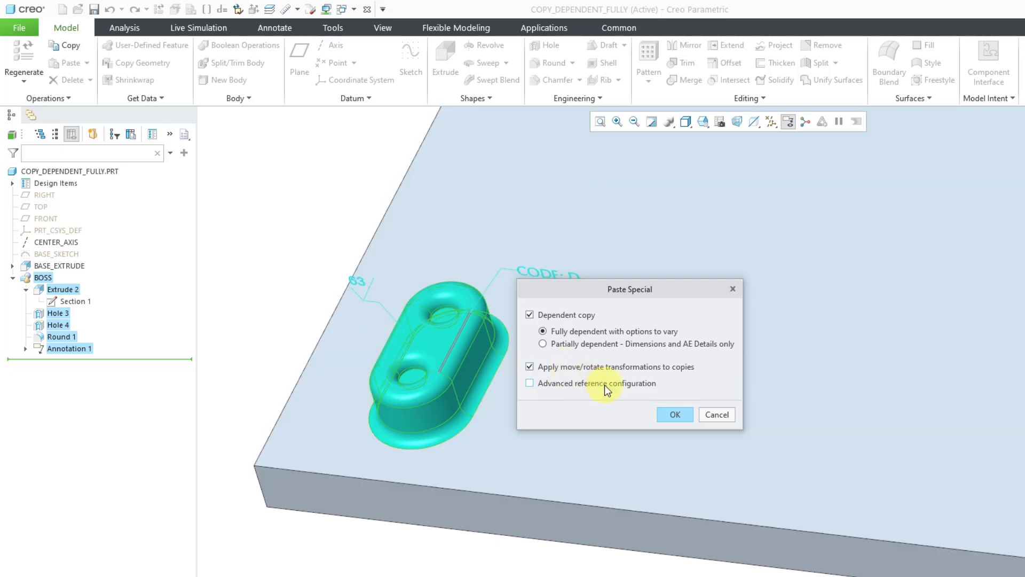
click(673, 412)
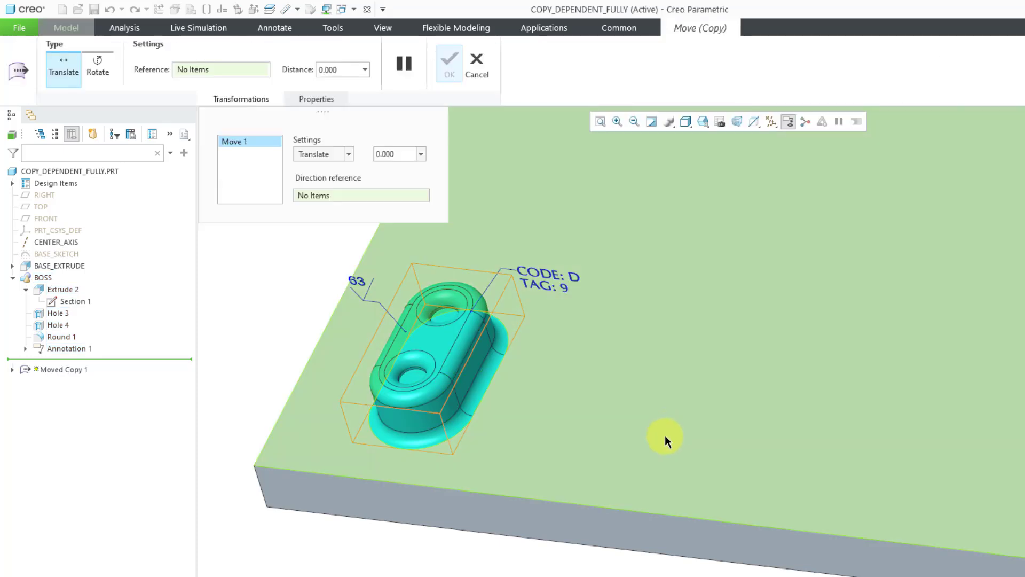
- Translate the BOSS copy 50 along the front top edge of BASE_EXTRUDE and complete the moved copy
click(627, 511)
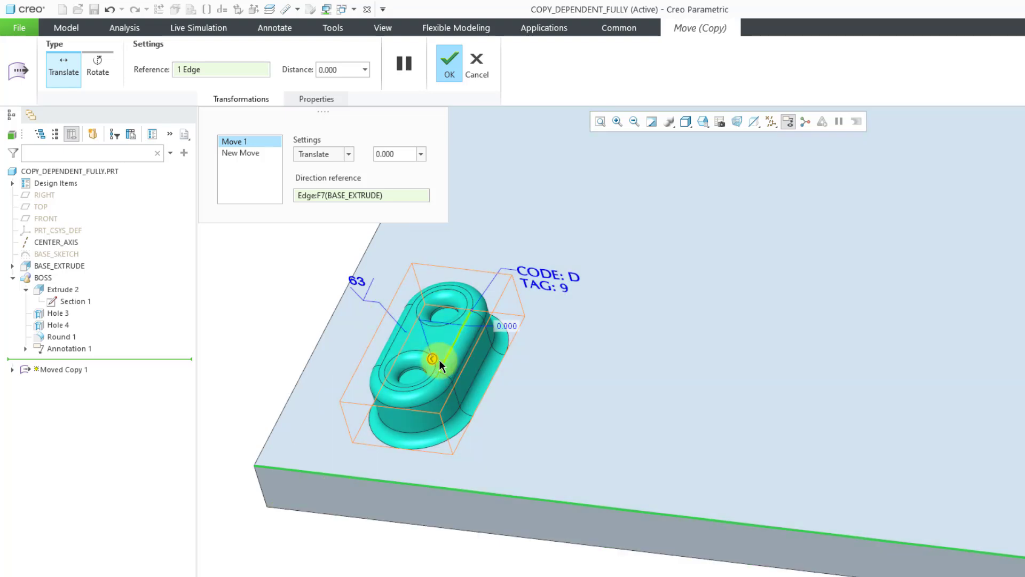
drag(433, 358, 696, 354)
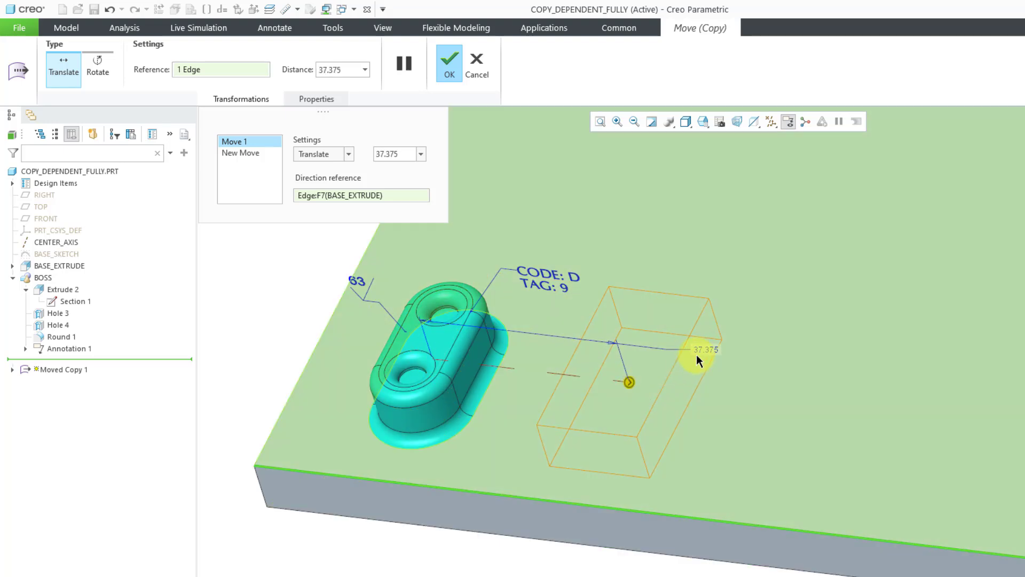
double_click(696, 348)
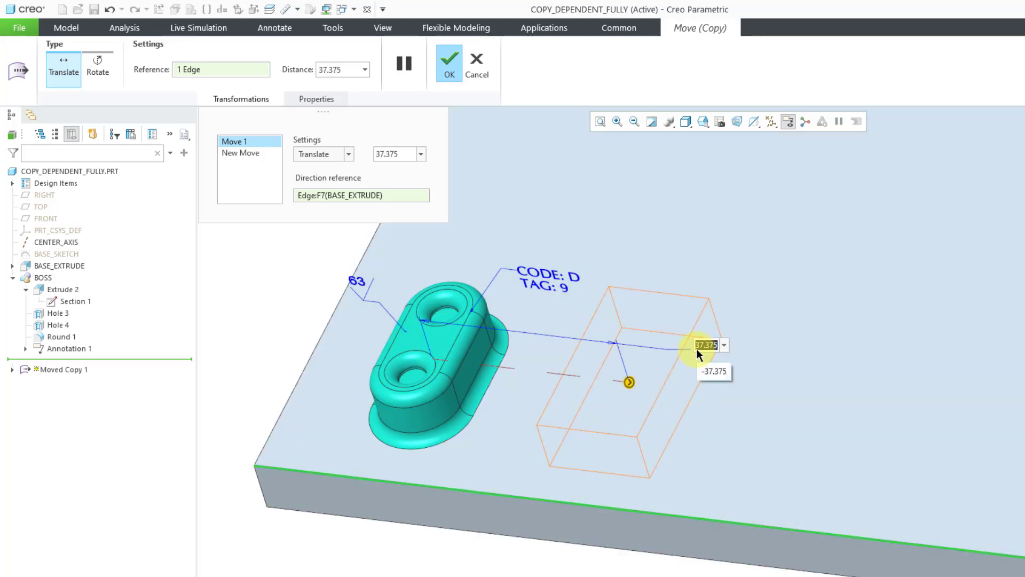
text(50)
key(Return)
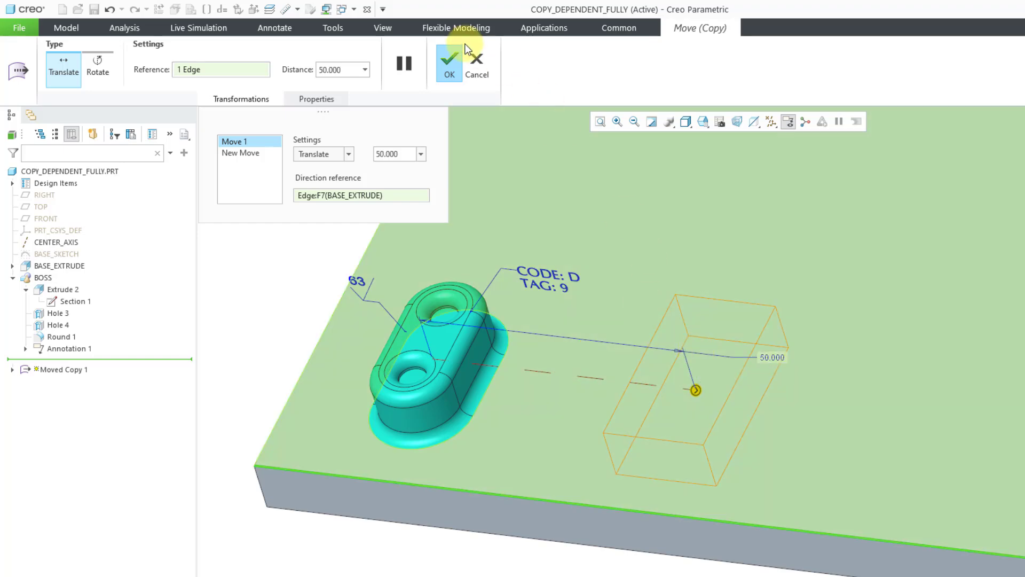
click(449, 63)
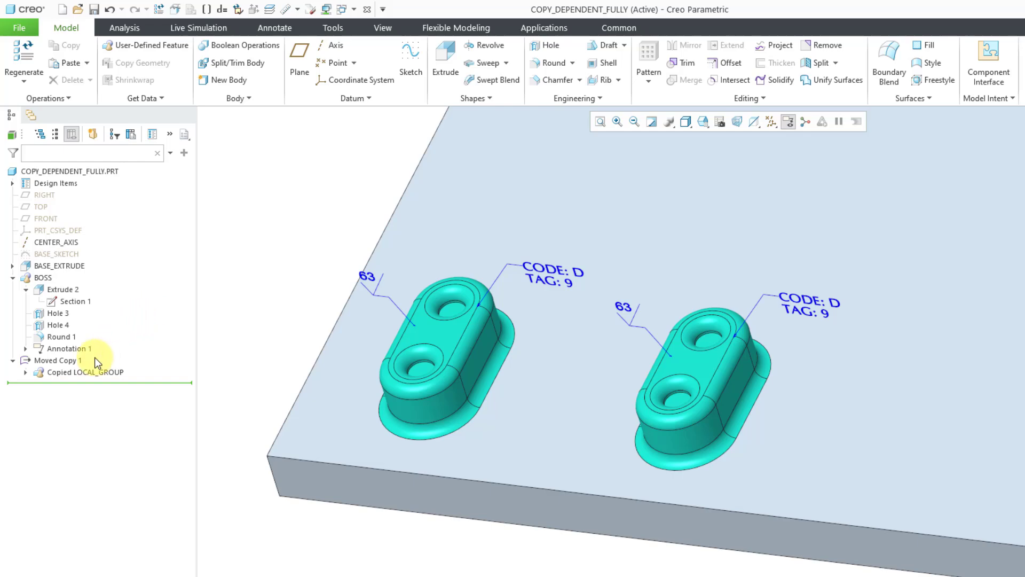
- Add section dimensions d442, d441 and d440 of Copied Extrude 3 in Moved Copy 1 to its varied items
click(25, 371)
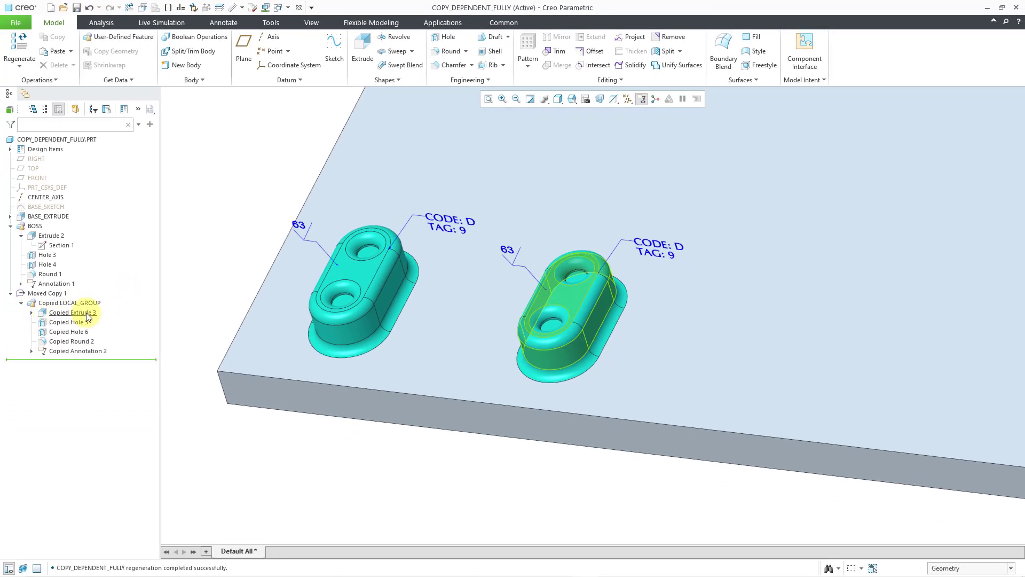
right_click(87, 316)
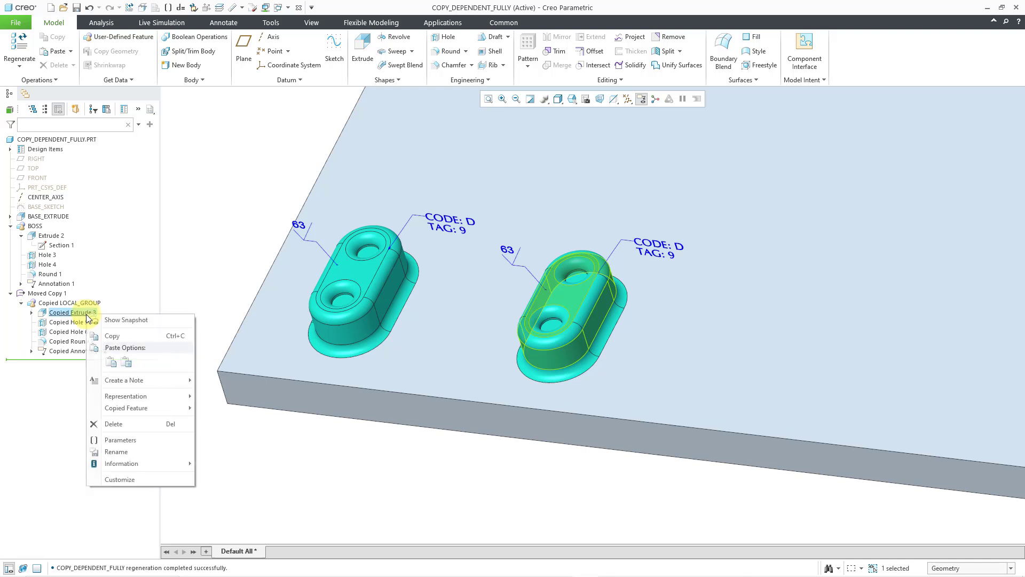
mouse_move(143, 413)
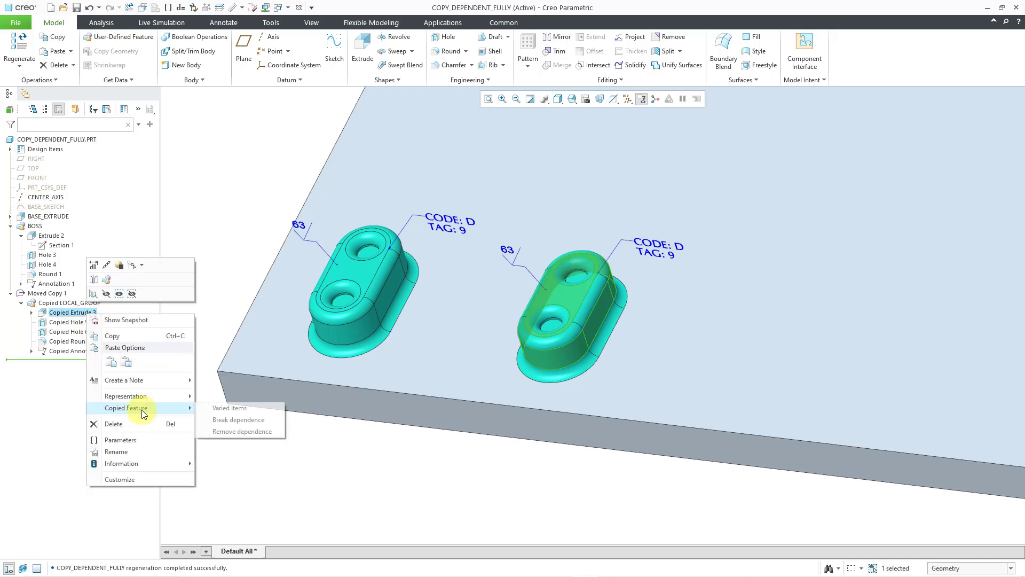
click(229, 409)
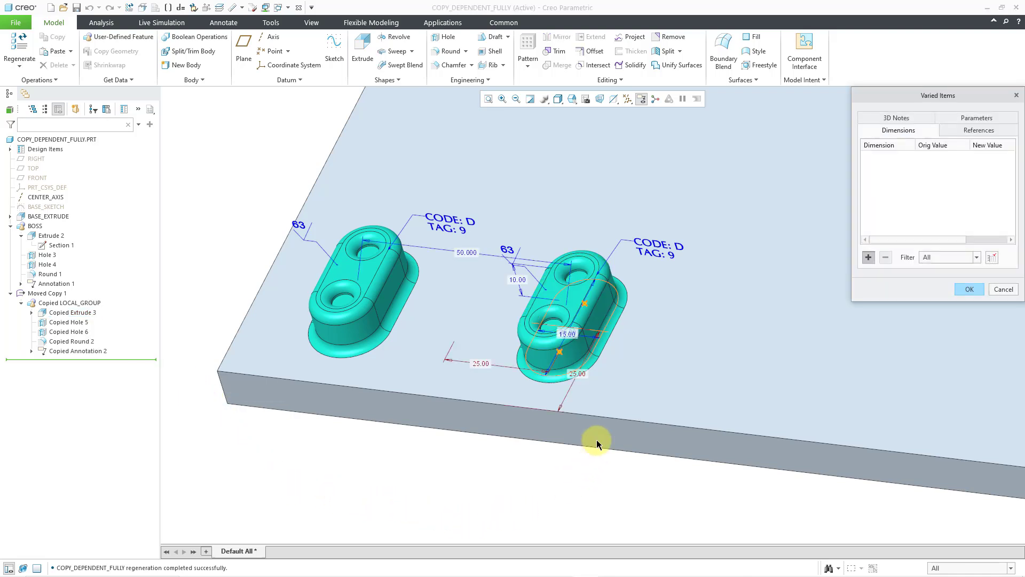
click(579, 377)
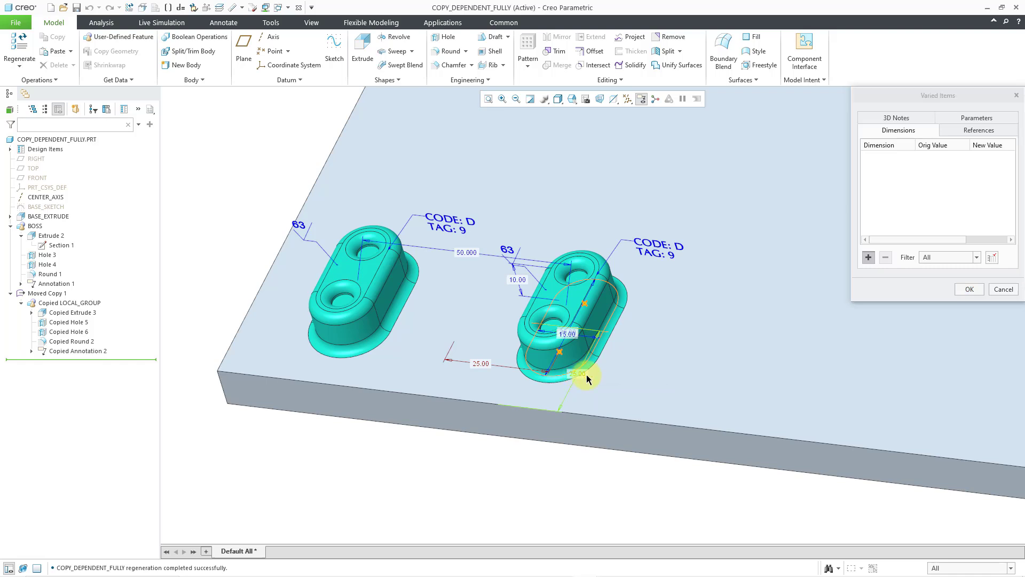
click(569, 336)
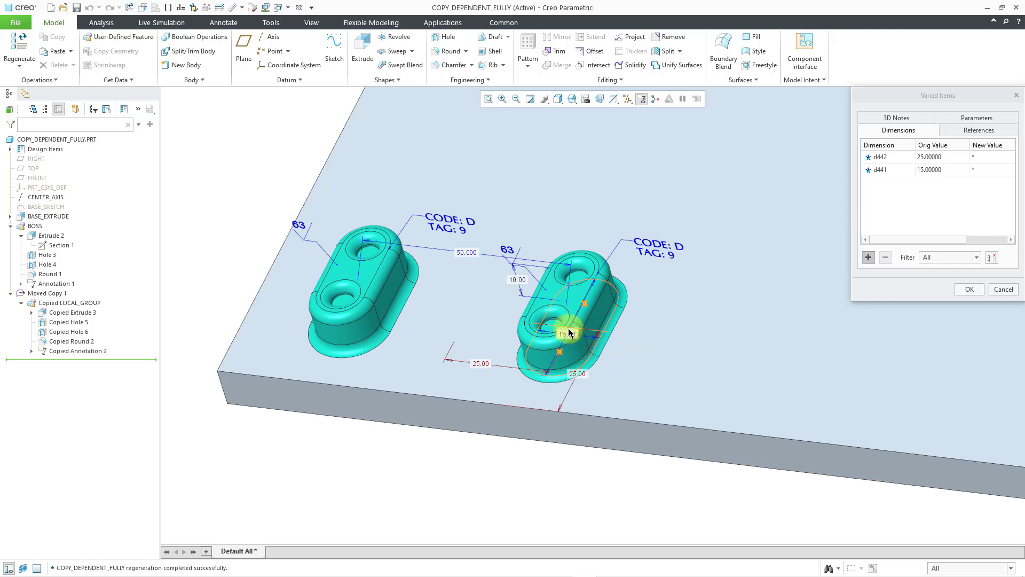
scroll(569, 330, up, 3)
scroll(563, 330, up, 2)
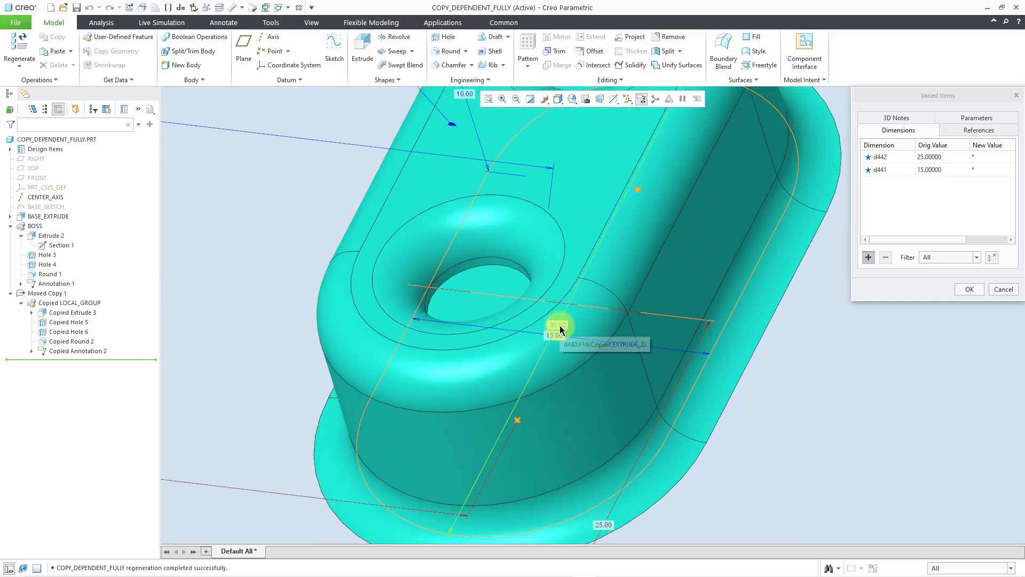
click(560, 329)
scroll(590, 321, down, 5)
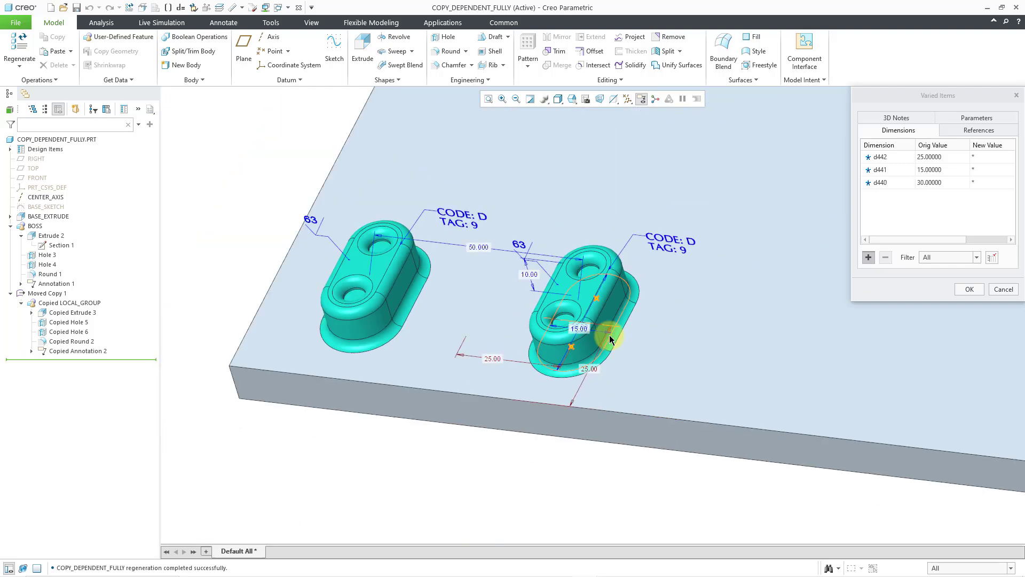
- Give the varied dimensions new values of 40 for d442, 25 for d441 and 40 for d440, and apply them
click(987, 158)
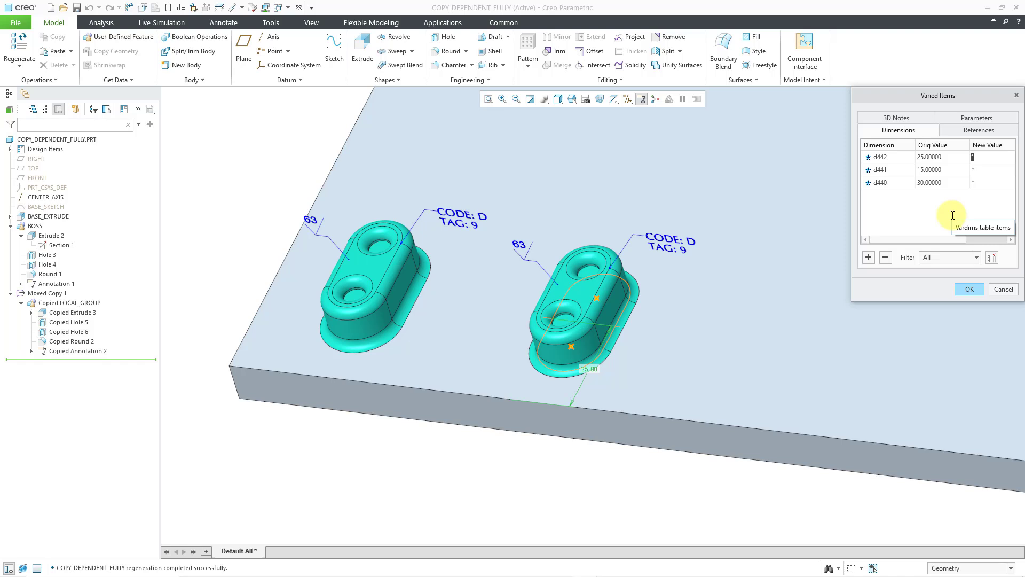
text(40)
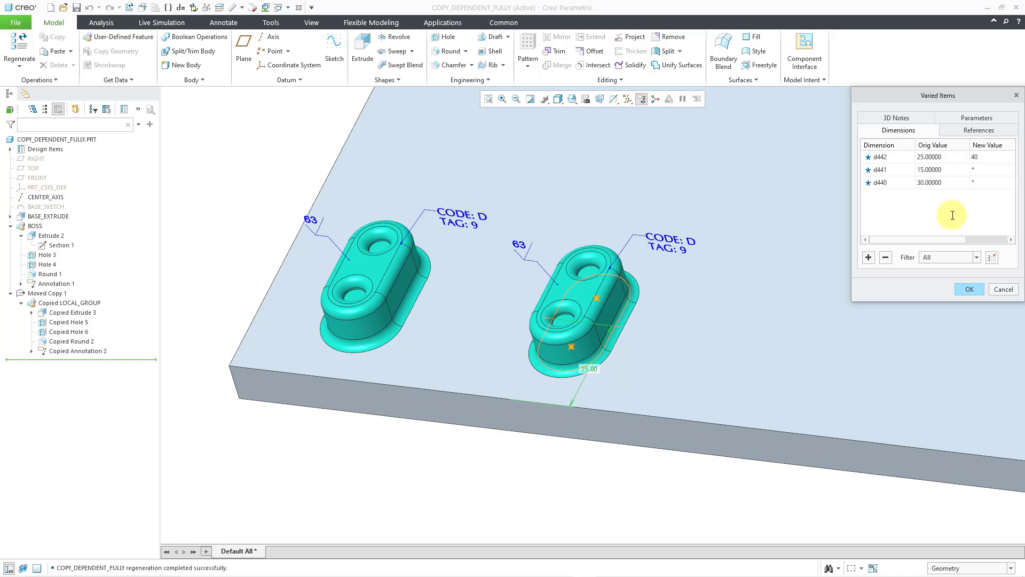
key(Return)
click(979, 166)
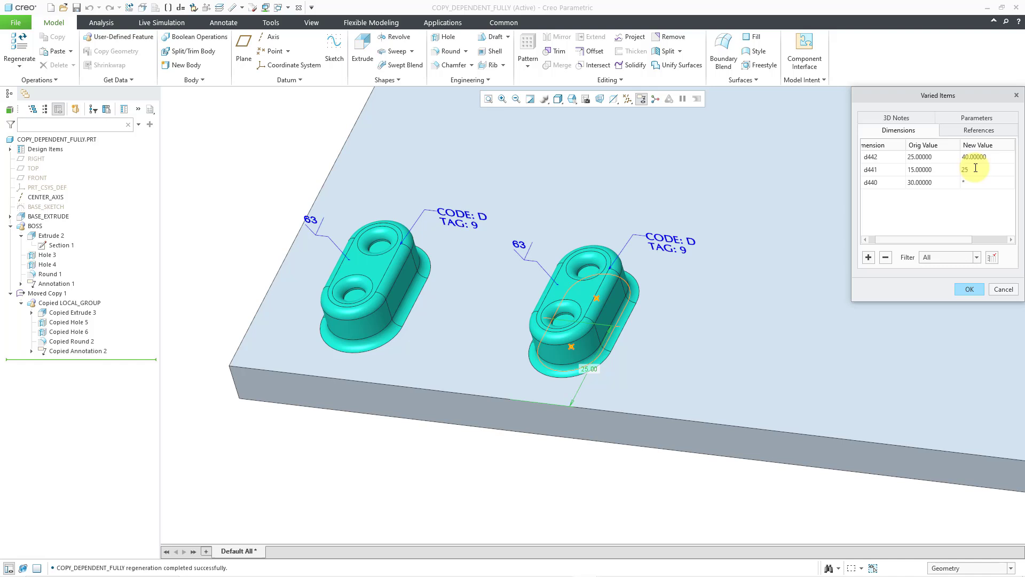
key(Return)
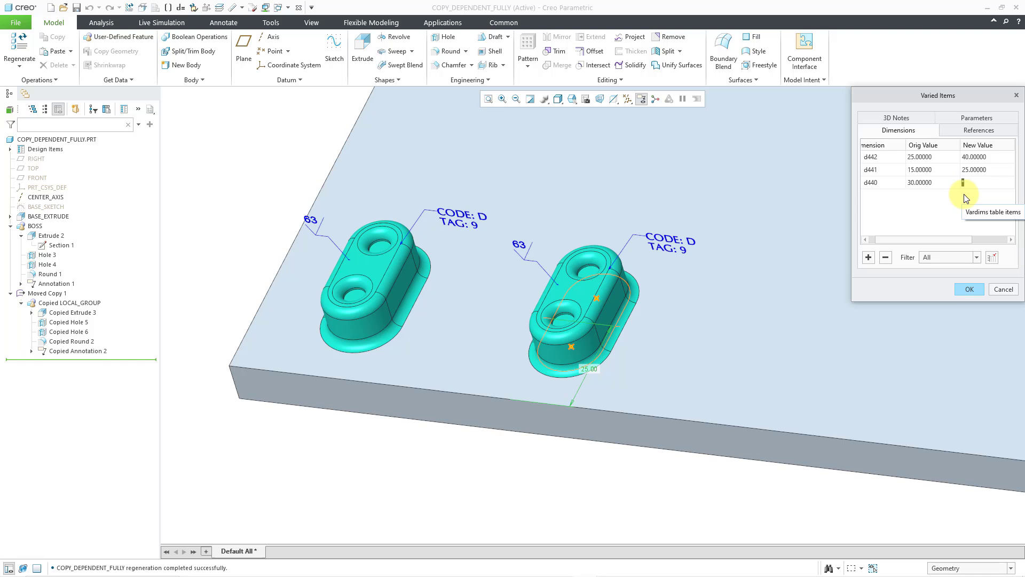
text(40)
key(Return)
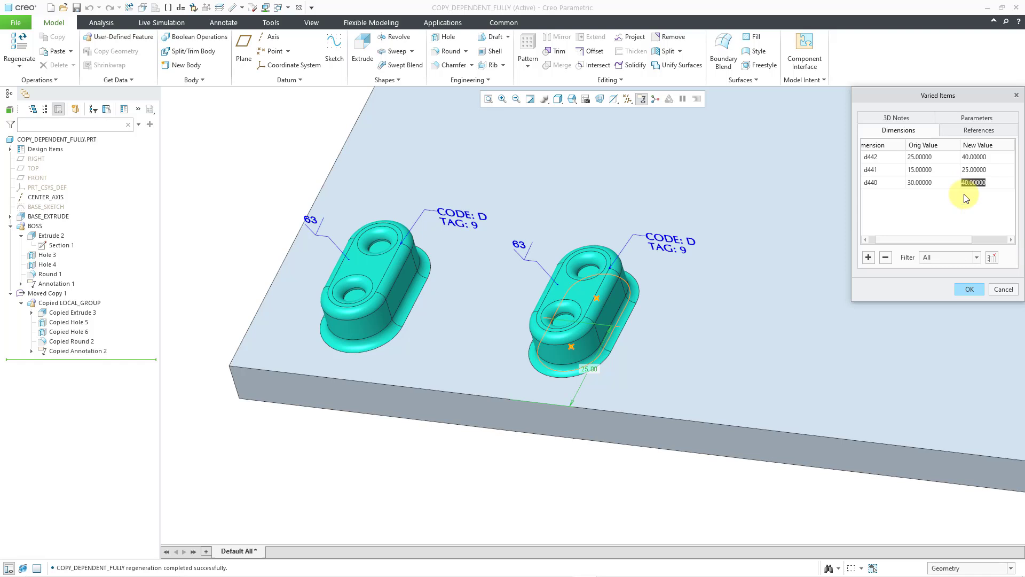
click(968, 289)
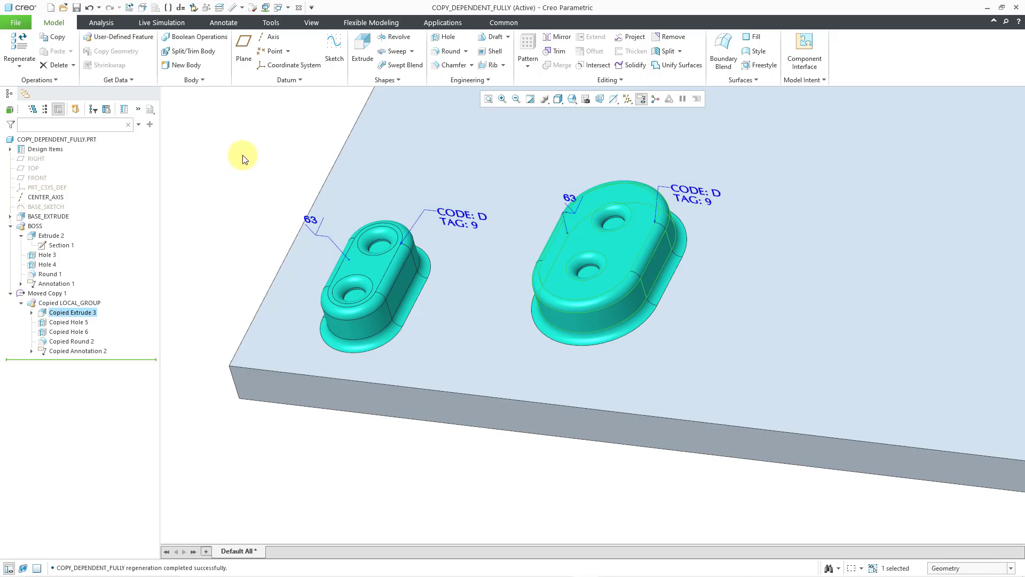
click(243, 158)
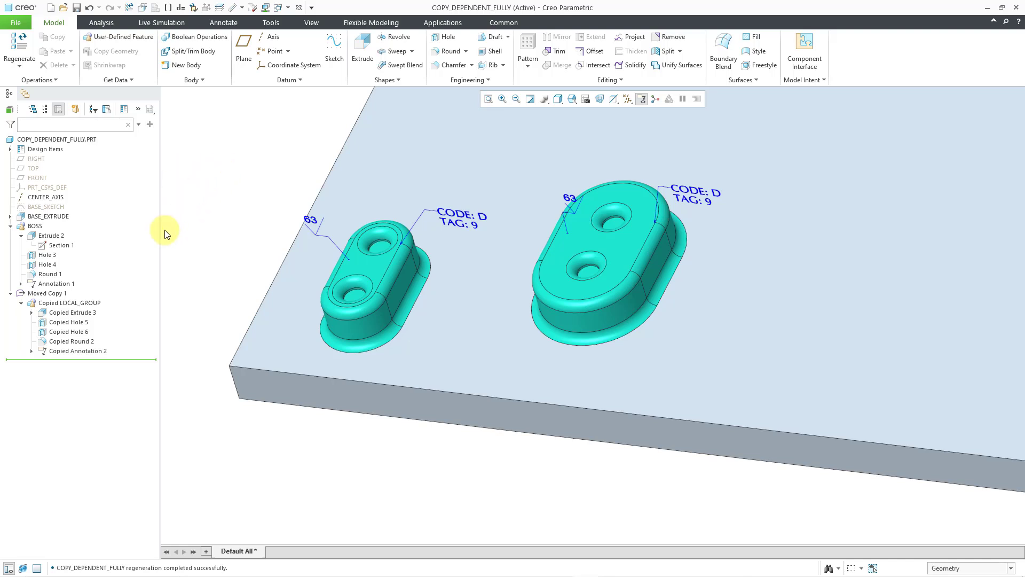
- Review the varied dimensions of Copied Extrude 3, highlight d440 on the model, and leave without changes
click(88, 316)
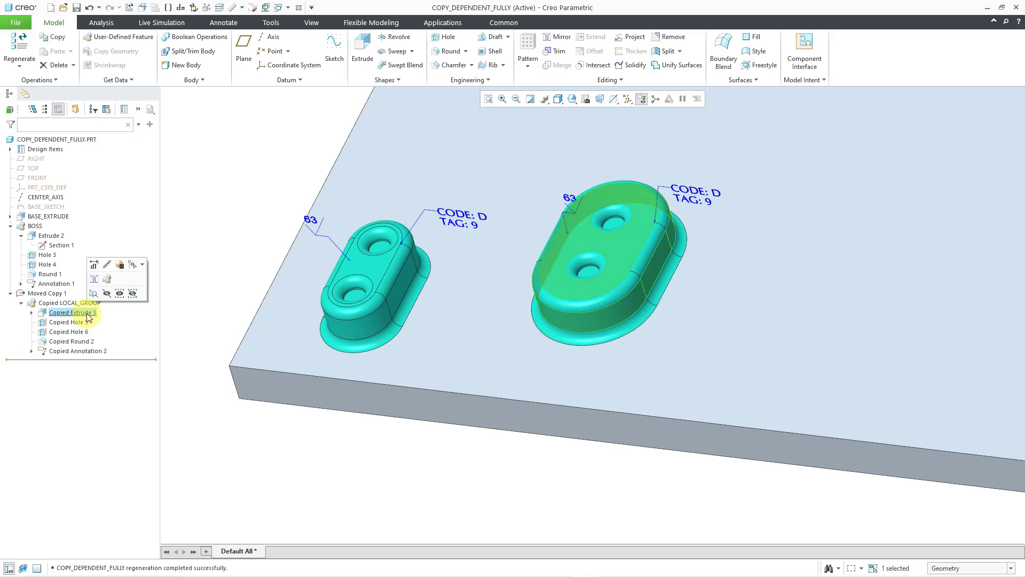
right_click(88, 316)
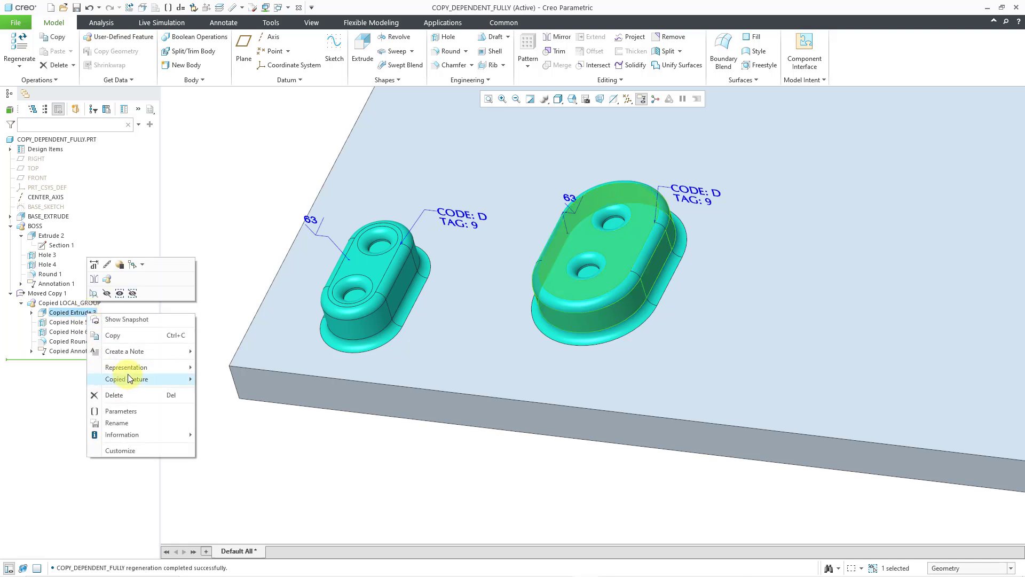
mouse_move(128, 379)
click(235, 379)
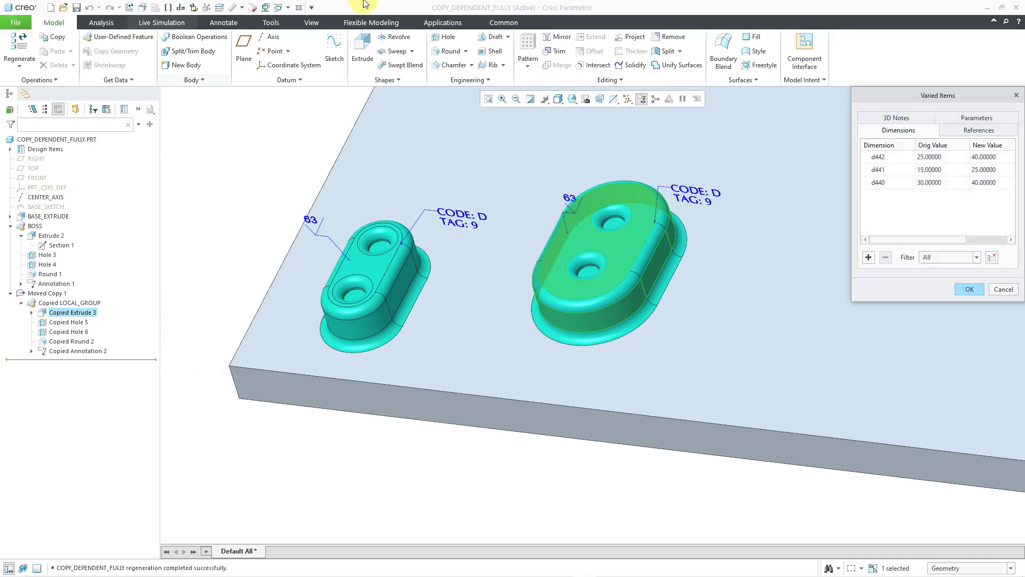
click(881, 183)
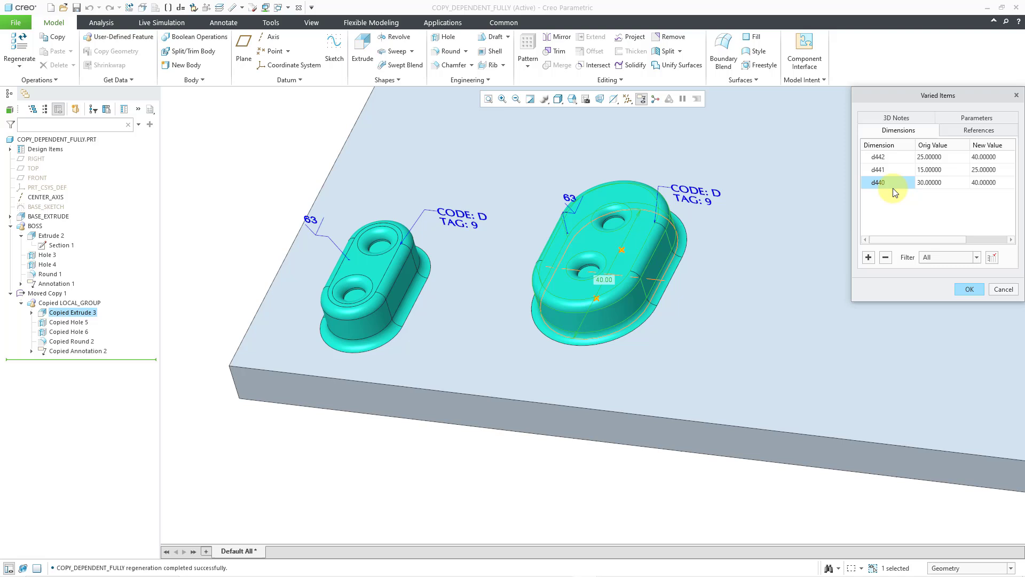
click(1003, 289)
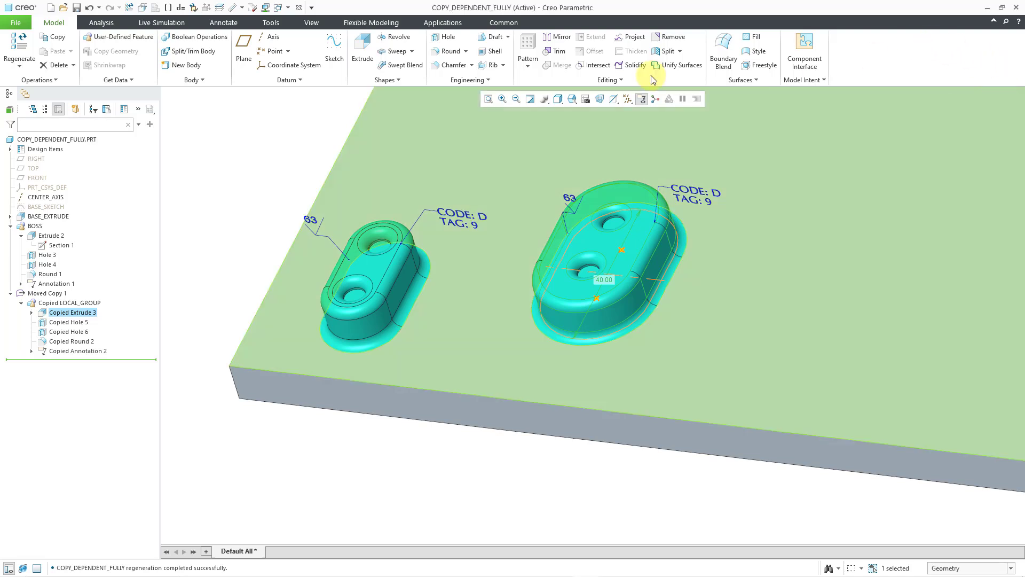
click(282, 155)
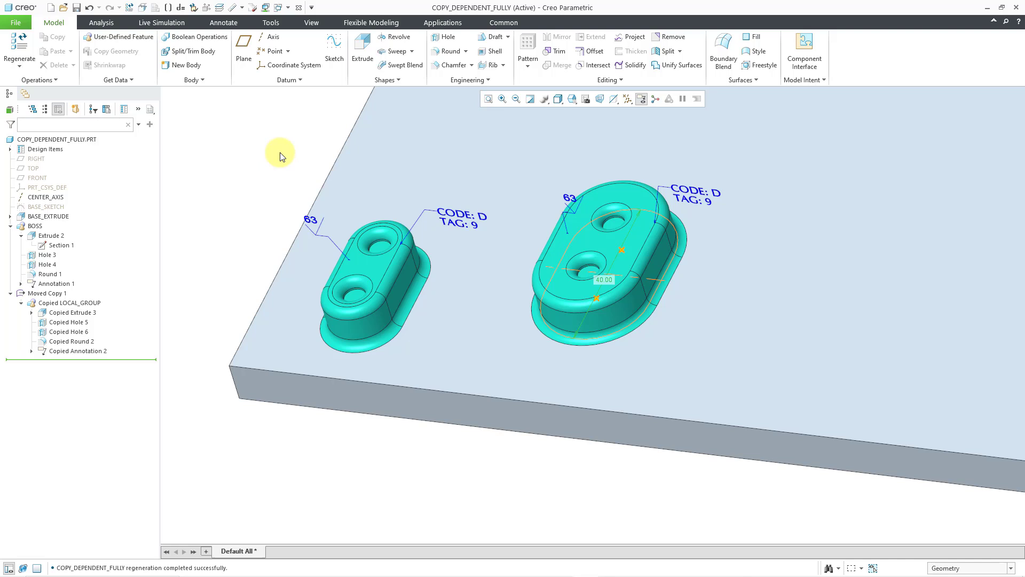
- Break the dependence of Copied Round 2 in the moved copy
click(86, 344)
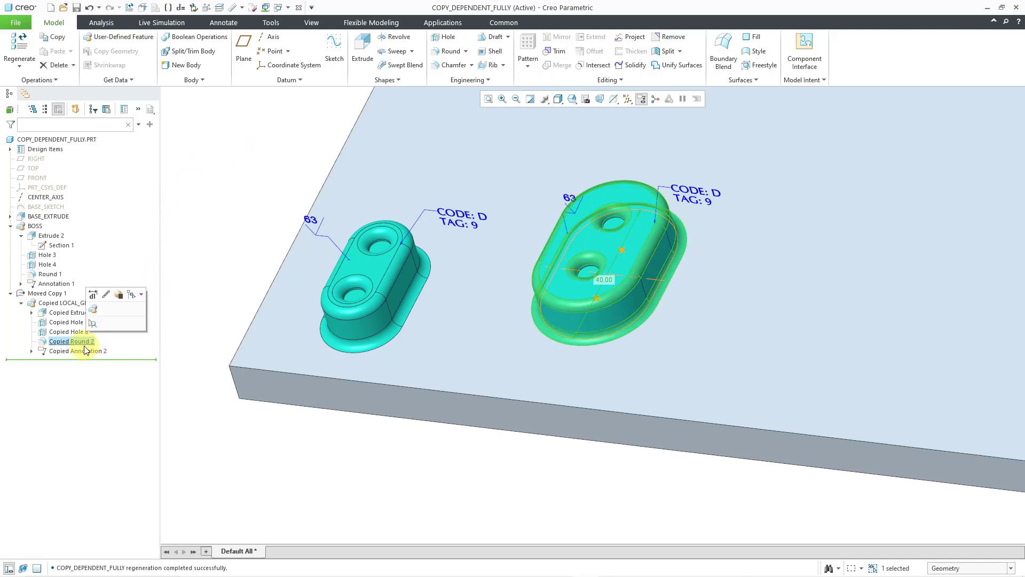
right_click(85, 348)
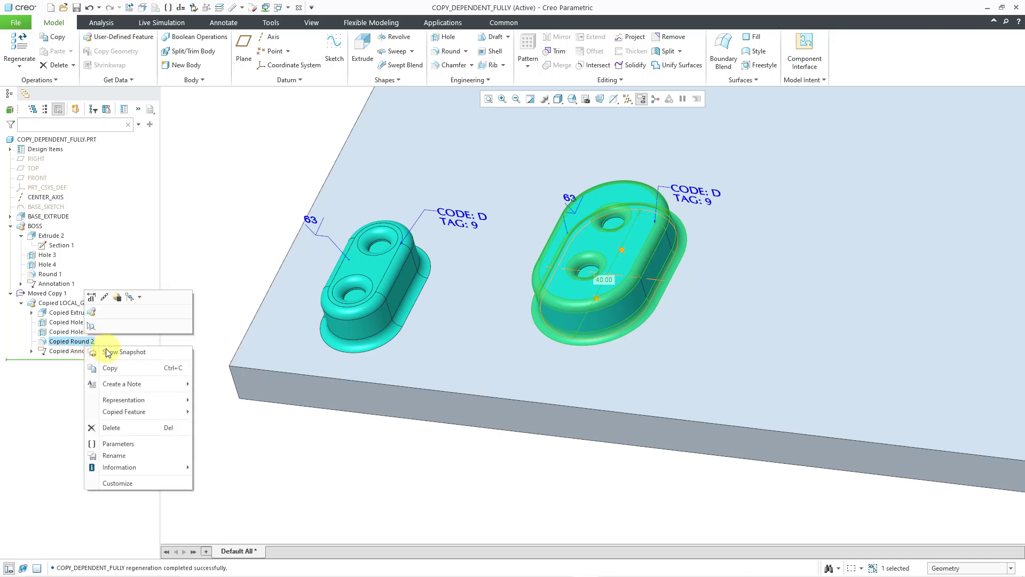
mouse_move(138, 411)
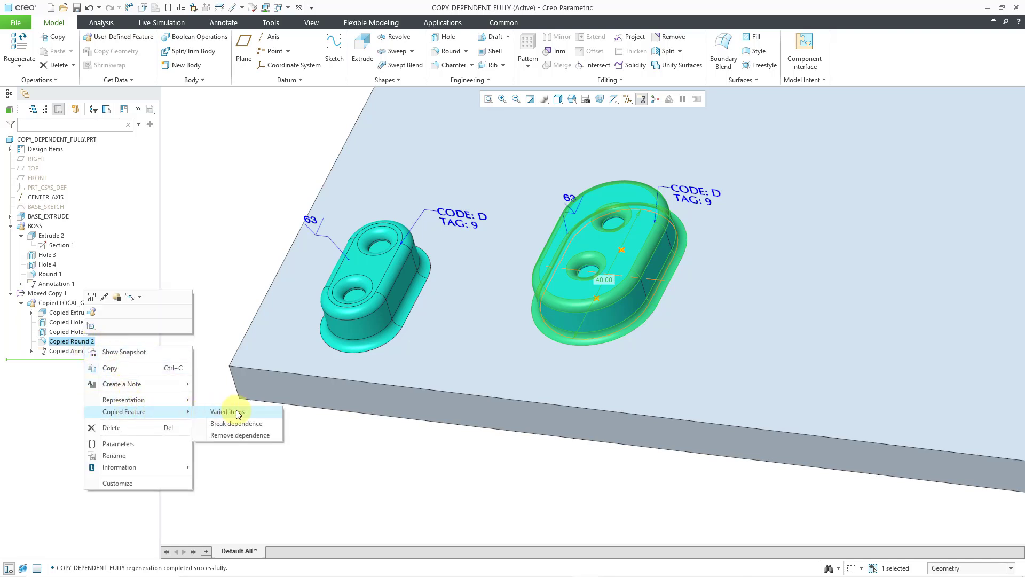
click(264, 424)
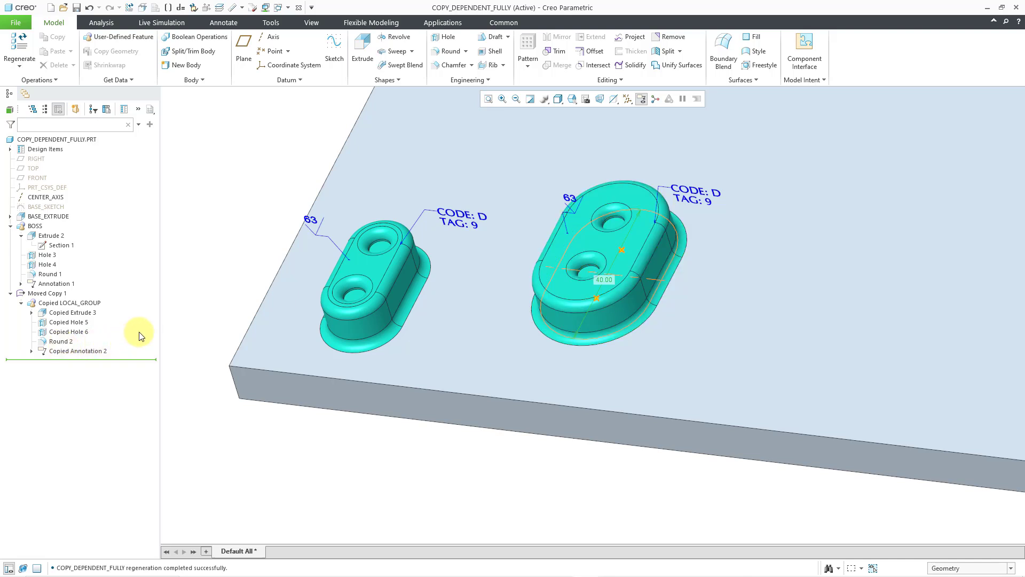
- Set the radius of the independent Round 2 in the moved copy to 4
click(63, 342)
click(63, 342)
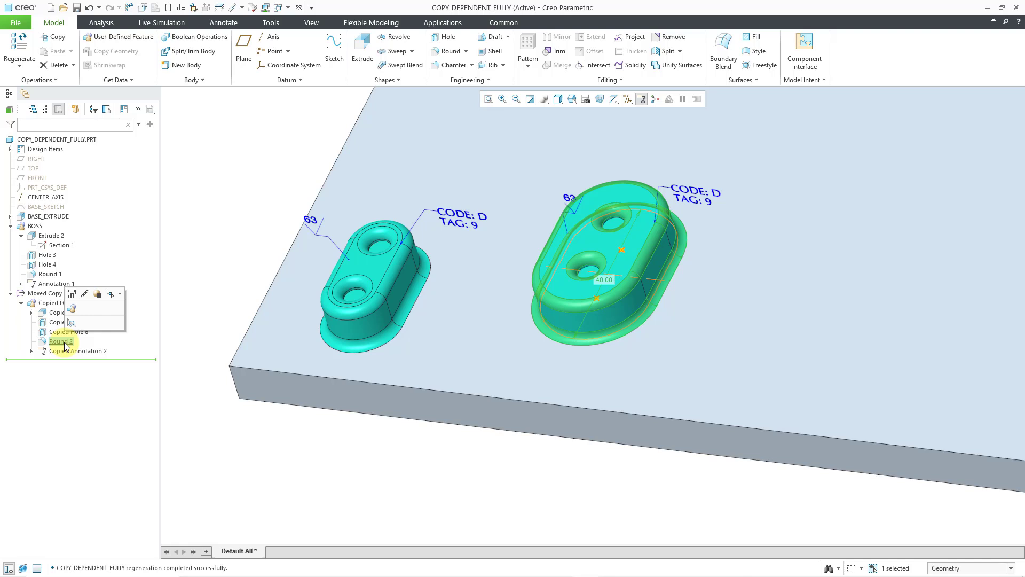
right_click(65, 345)
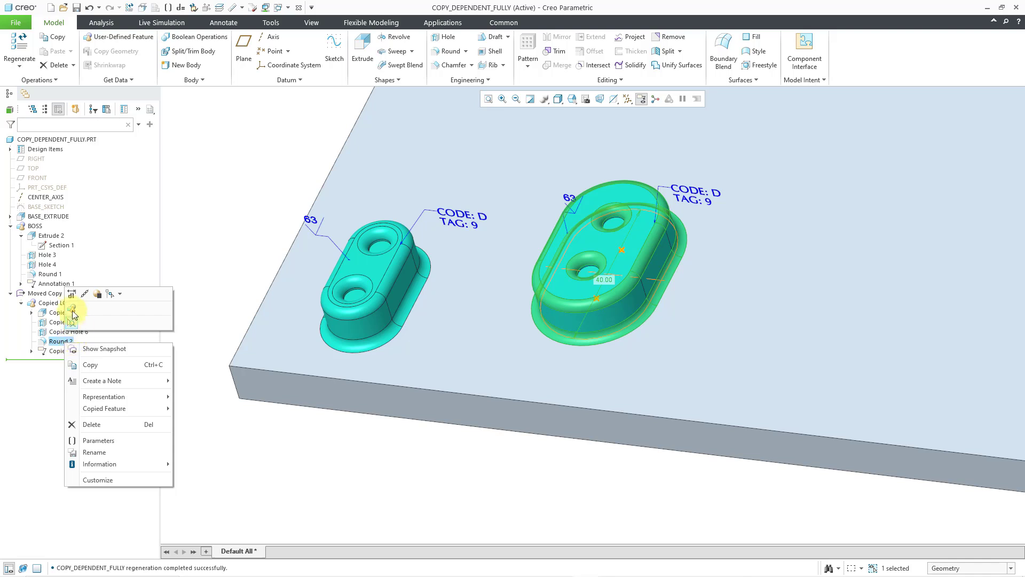
click(71, 294)
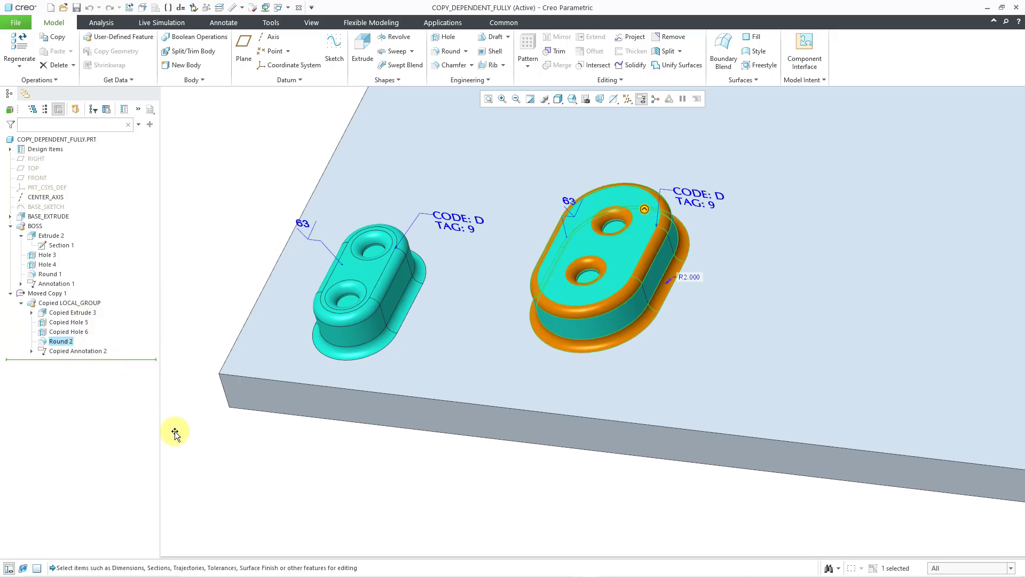
click(690, 278)
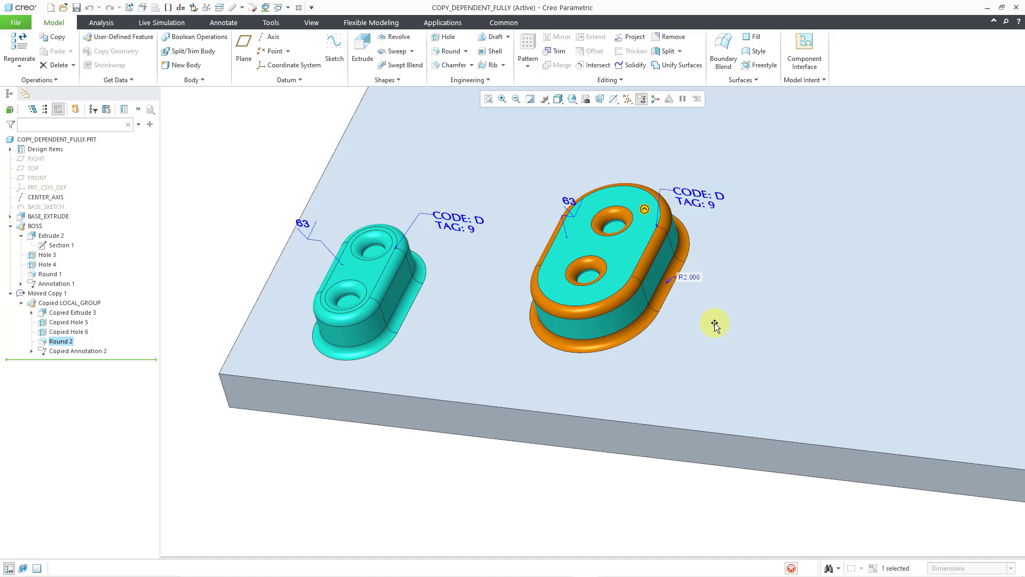
double_click(684, 276)
text(4)
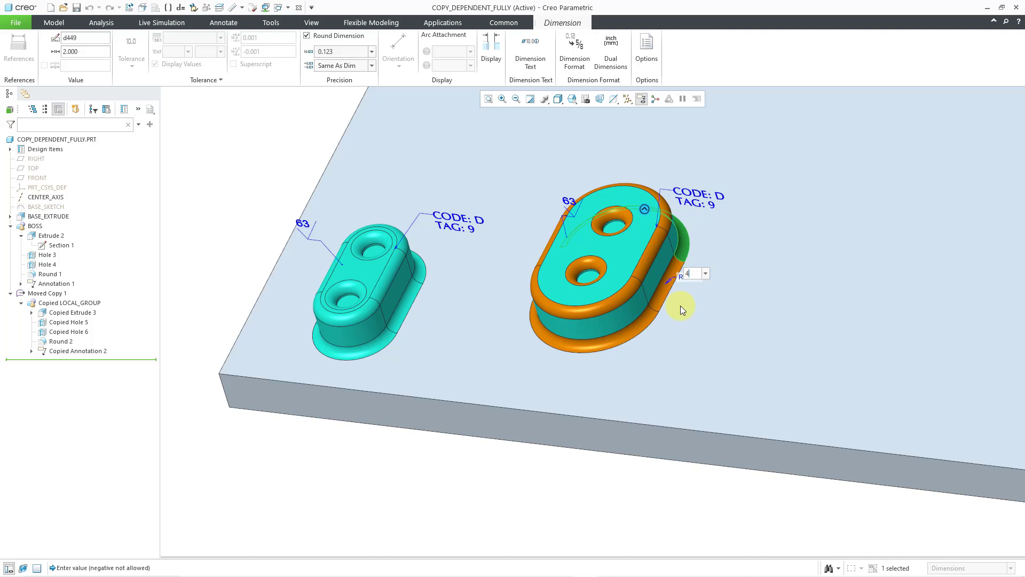
key(Return)
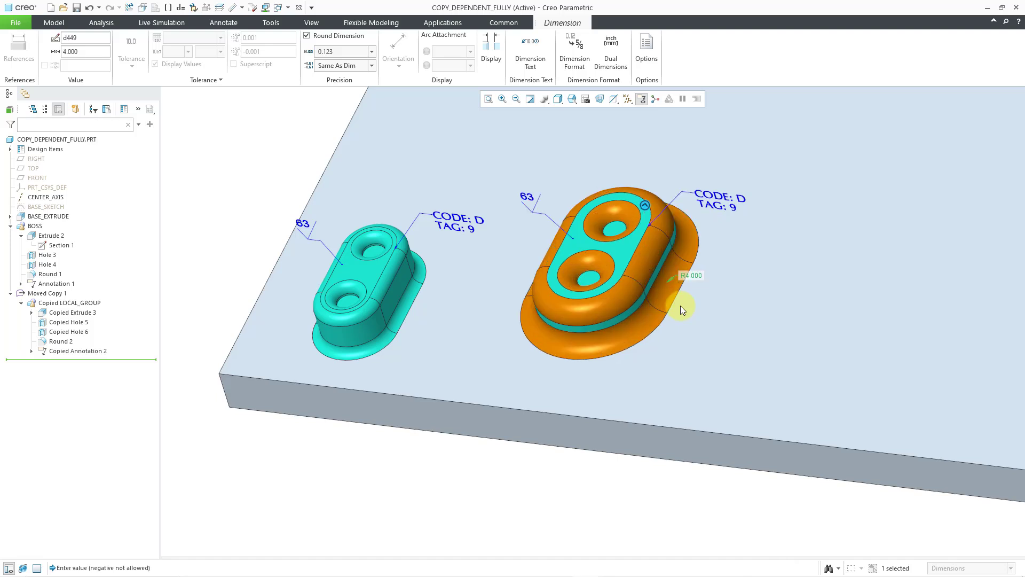
click(245, 136)
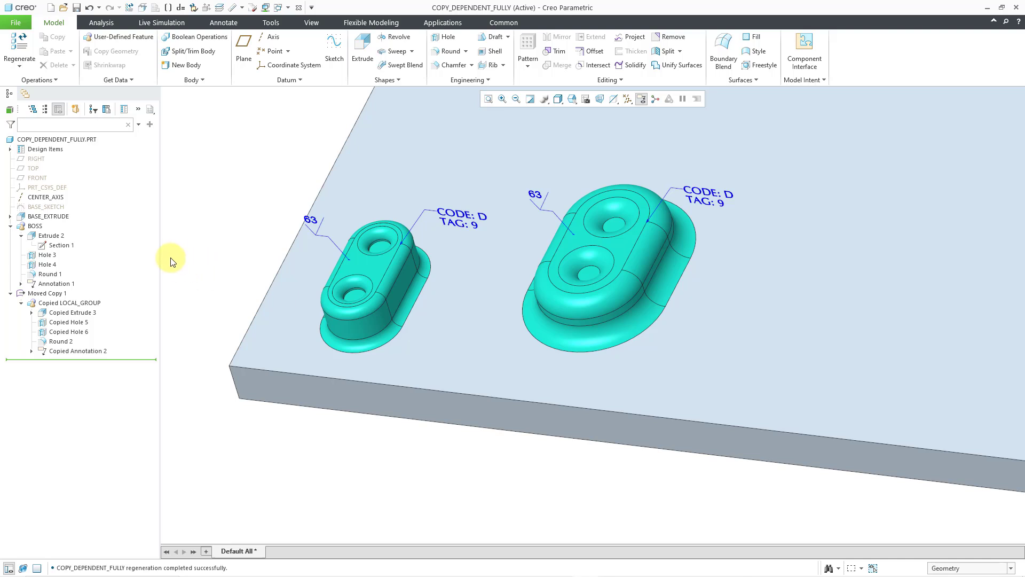
- Permanently remove the dependence of Copied Hole 5 on its original hole
click(84, 325)
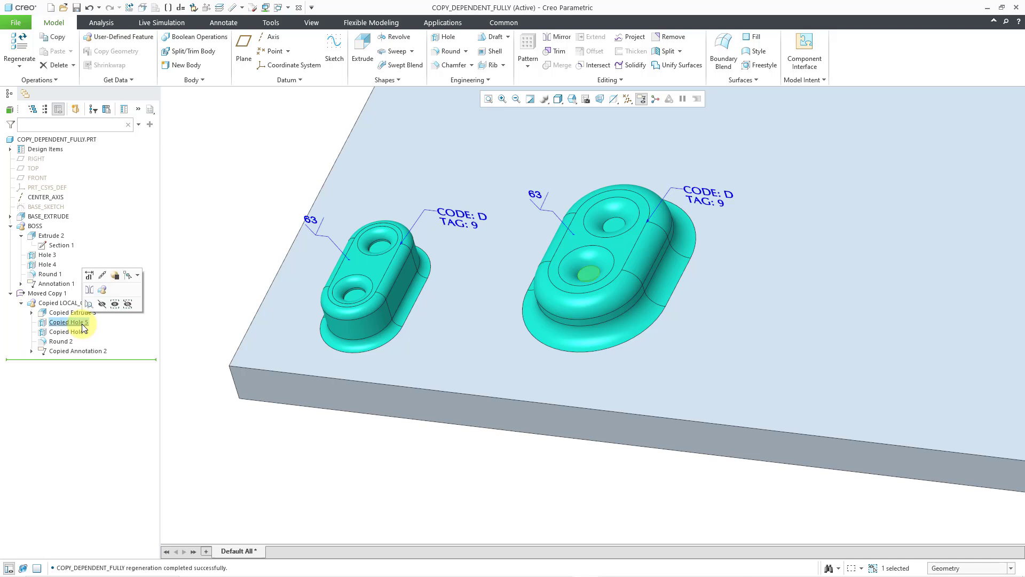
right_click(83, 324)
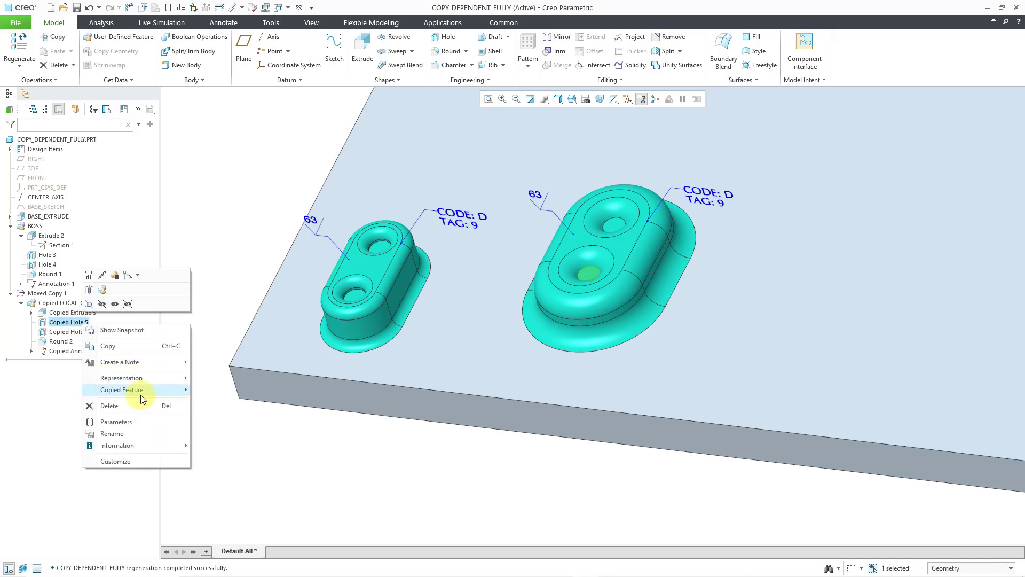
mouse_move(140, 395)
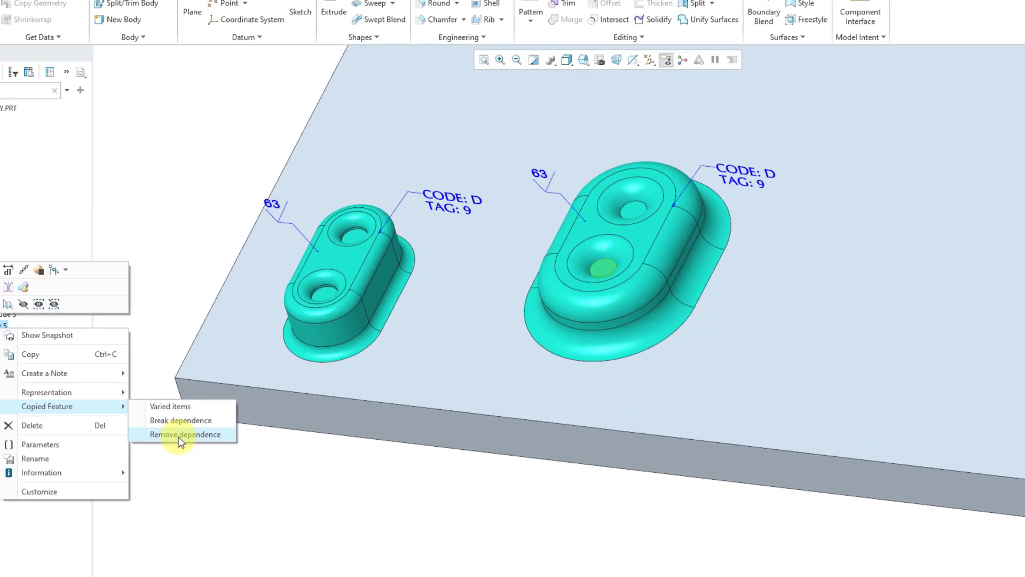
click(232, 415)
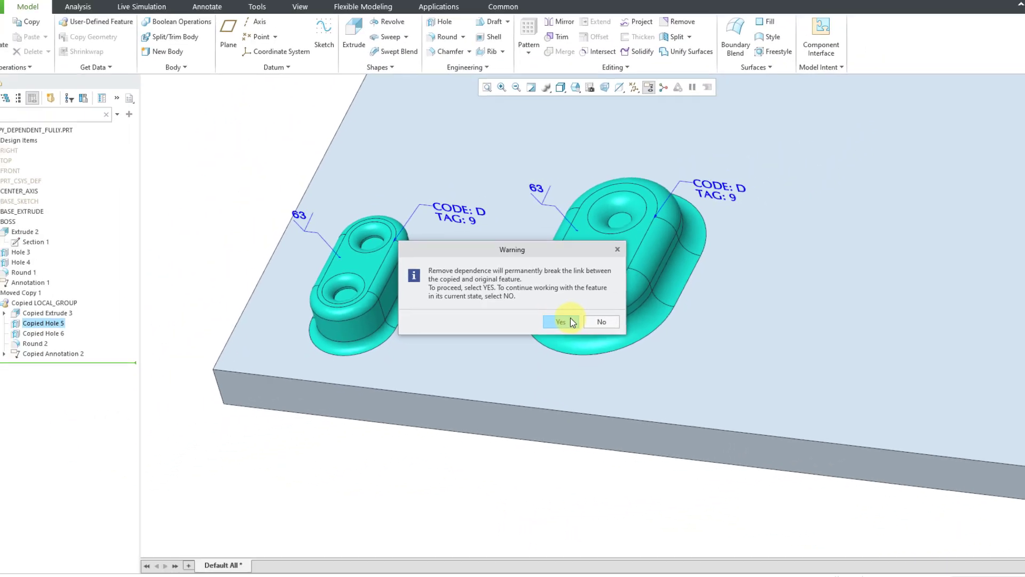
click(591, 333)
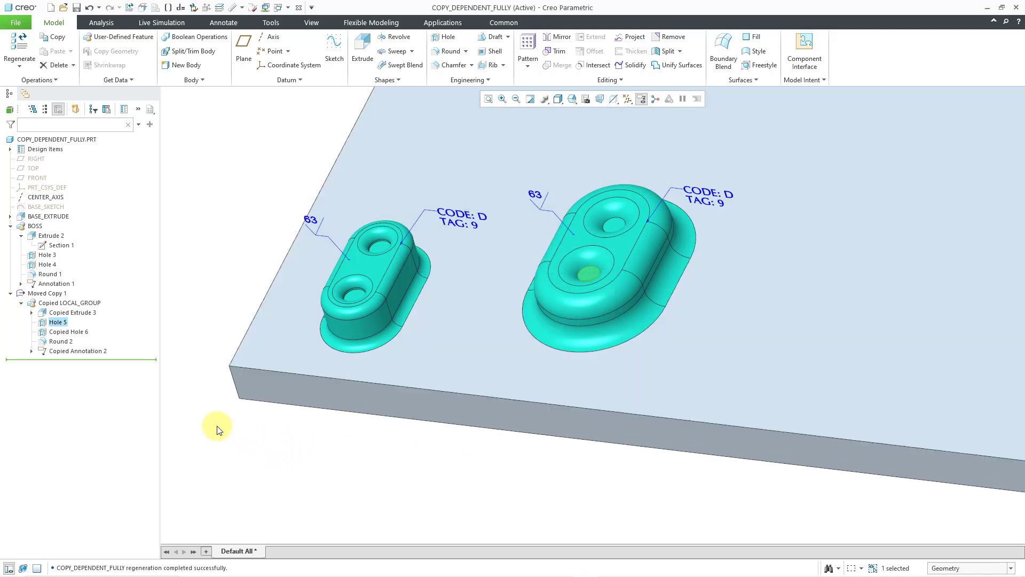
click(183, 331)
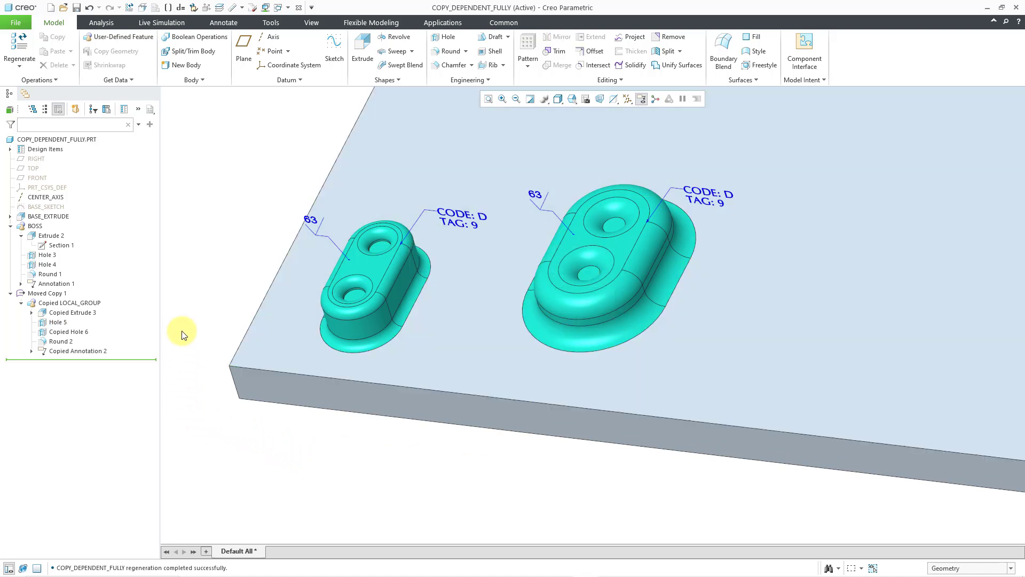
- Redefine Hole 5 in the moved copy with a Through All depth and inspect the result on the model
click(59, 322)
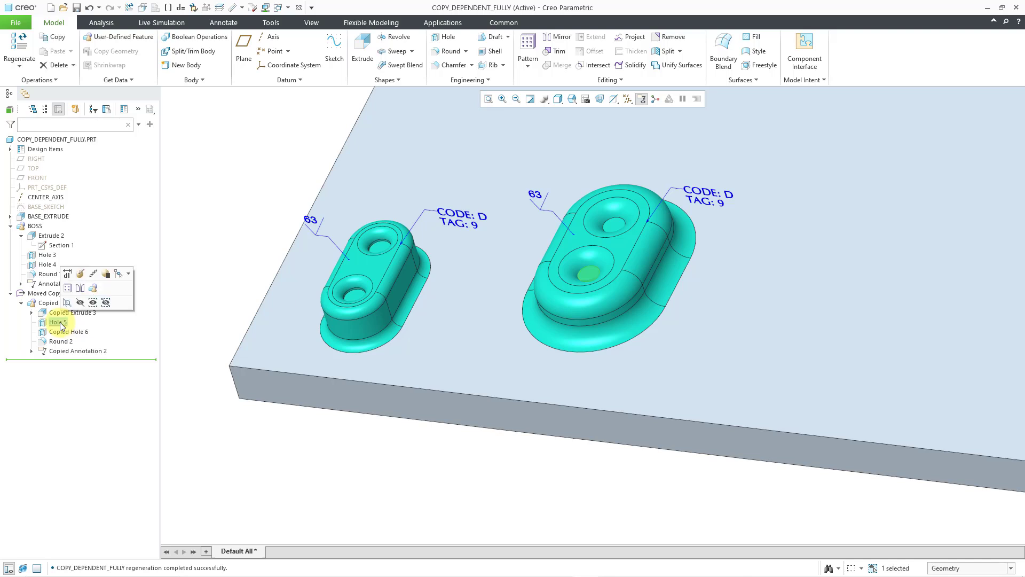
right_click(61, 325)
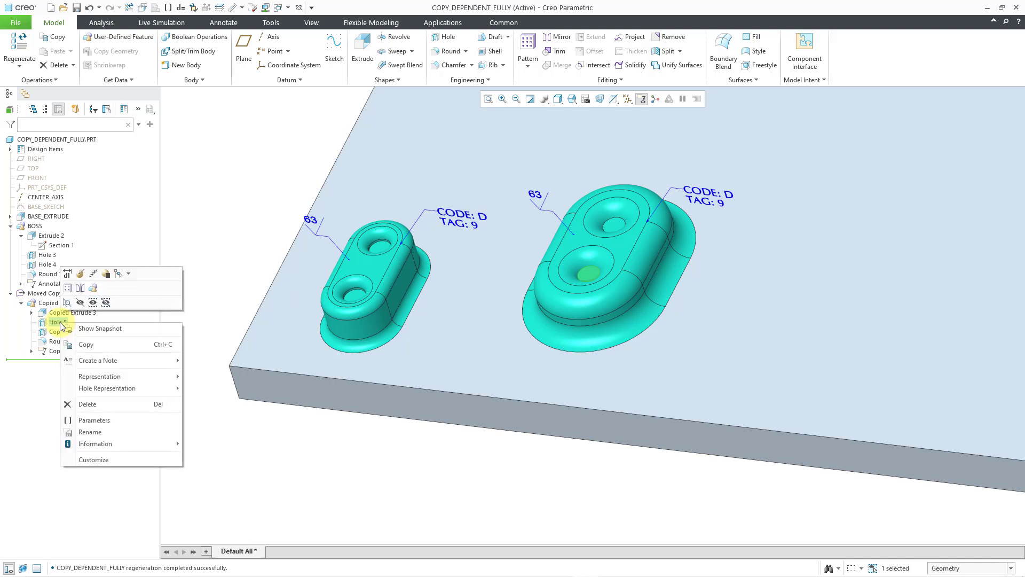
click(80, 274)
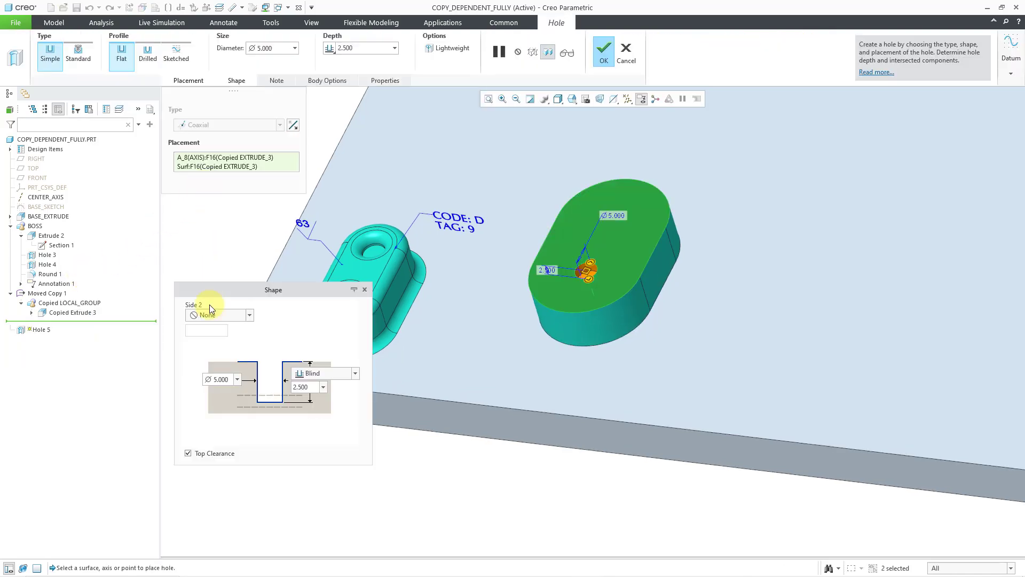
click(356, 375)
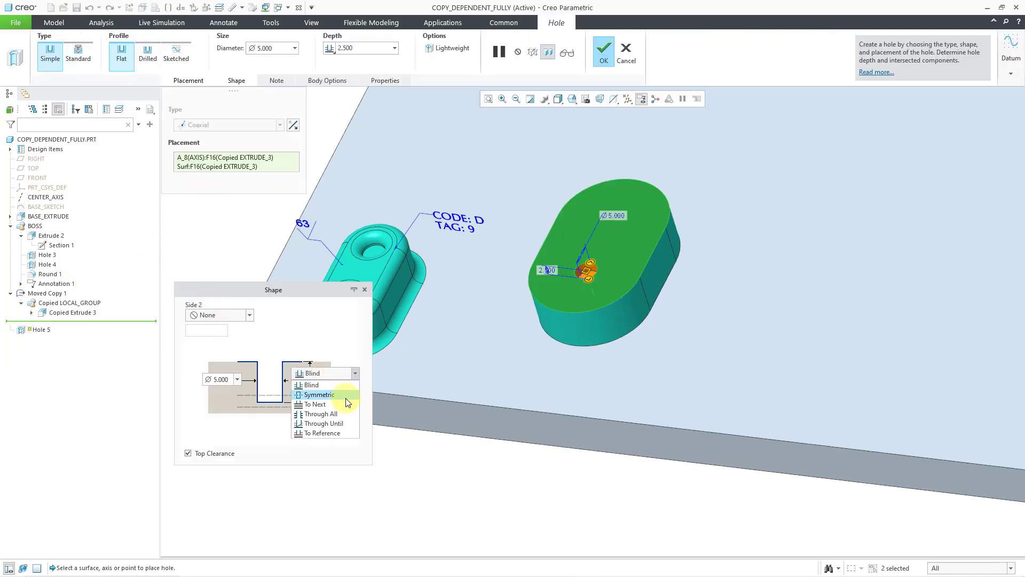
click(340, 414)
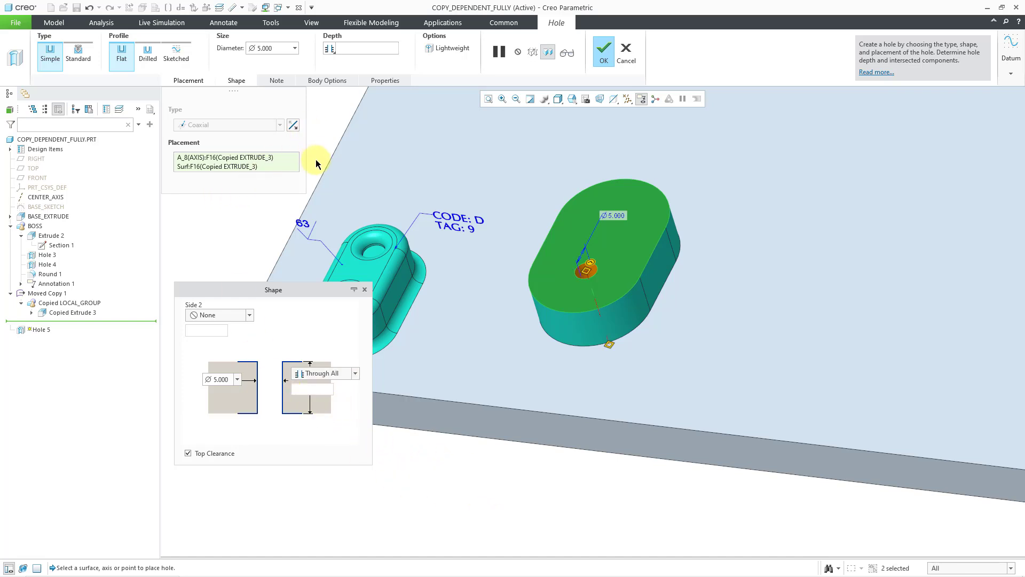
middle_click(231, 223)
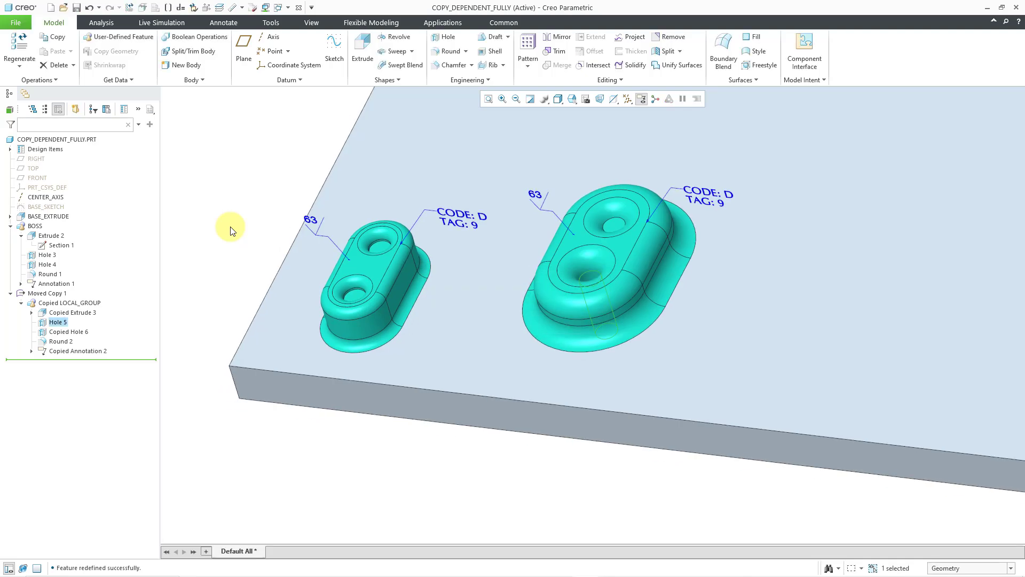
mouse_move(661, 246)
middle_down()
mouse_move(663, 279)
mouse_move(675, 262)
mouse_move(689, 277)
mouse_move(671, 281)
middle_up()
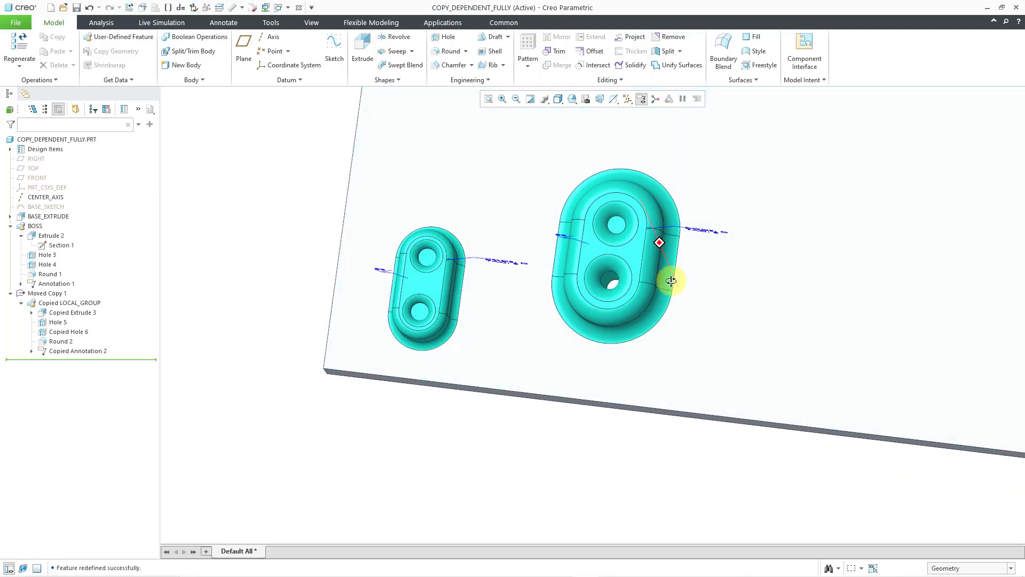
ctrl+middle_drag(609, 247, 602, 341)
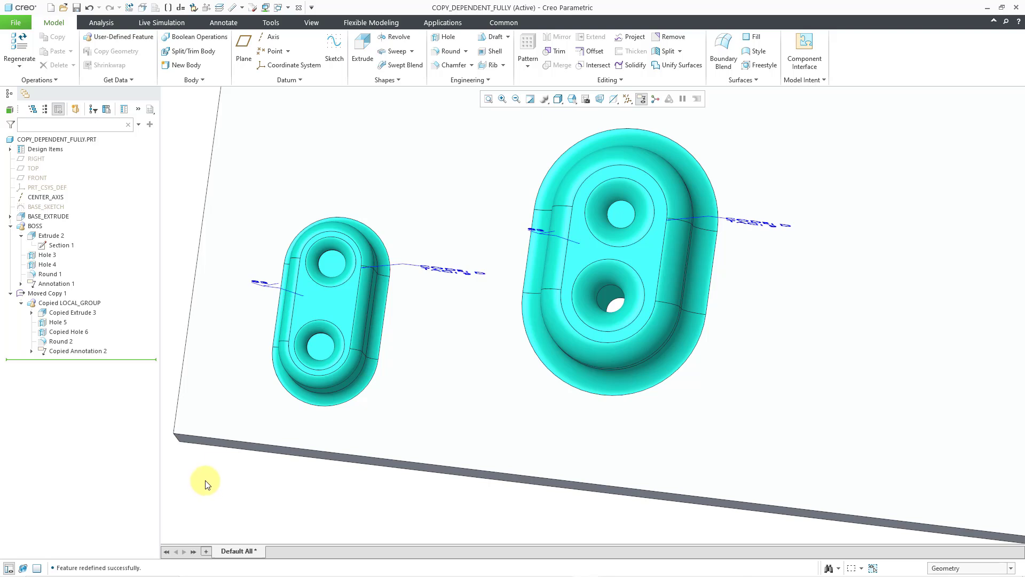
- Break the dependence of Copied Hole 6 in the moved copy
click(69, 331)
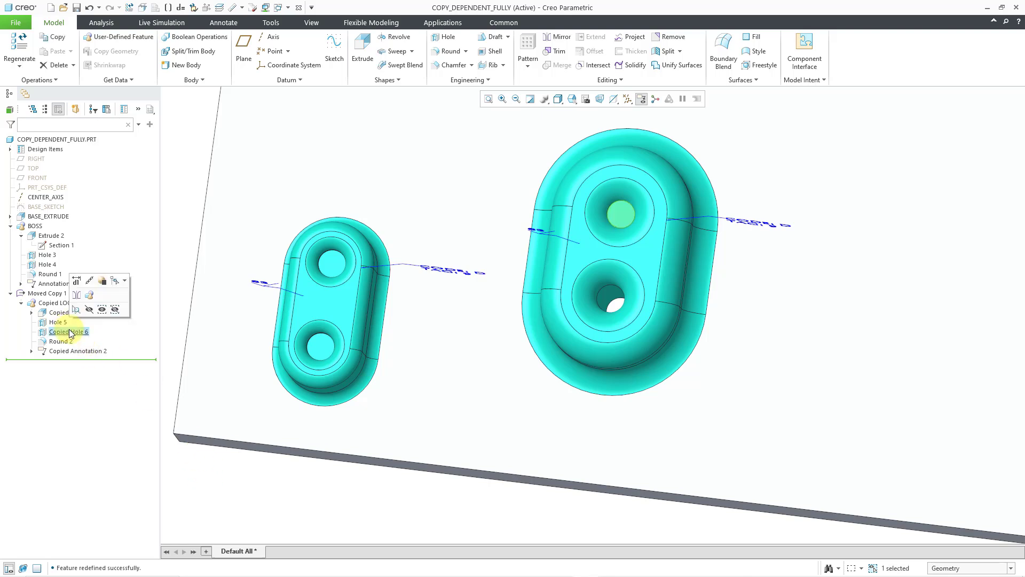
right_click(69, 329)
mouse_move(154, 394)
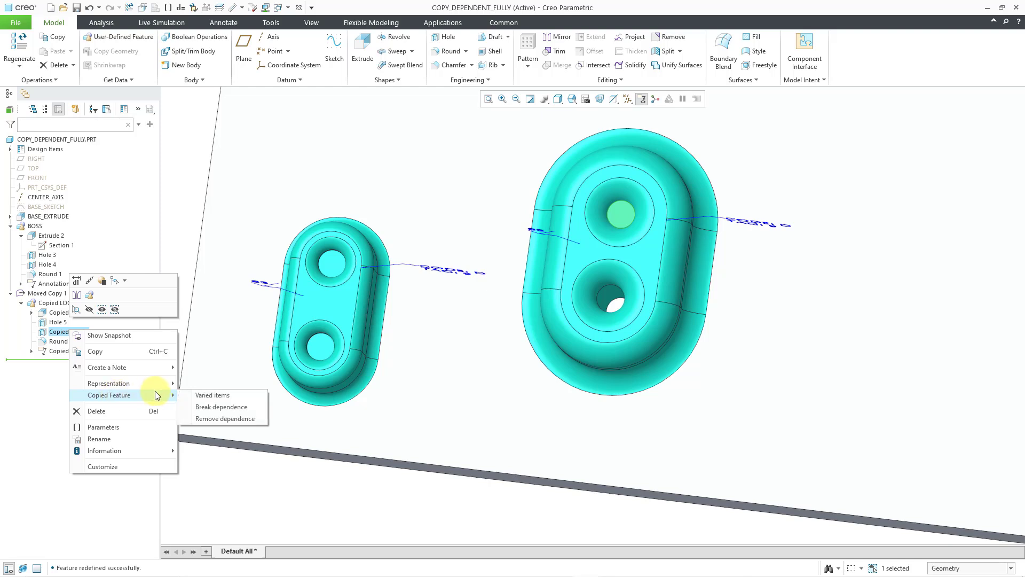
click(221, 407)
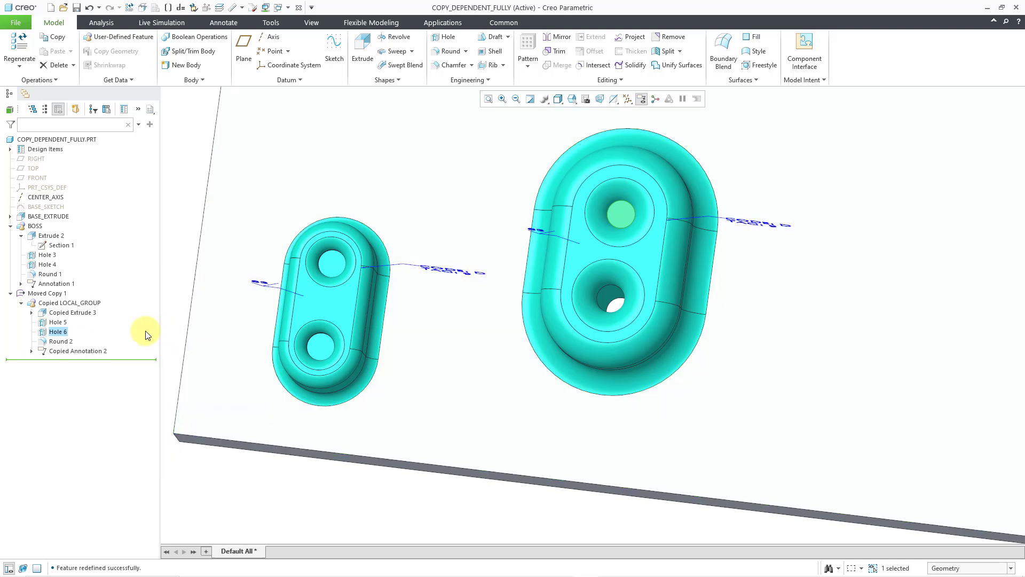
- Restore the dependence of Hole 6 in the moved copy on its original hole
right_click(66, 333)
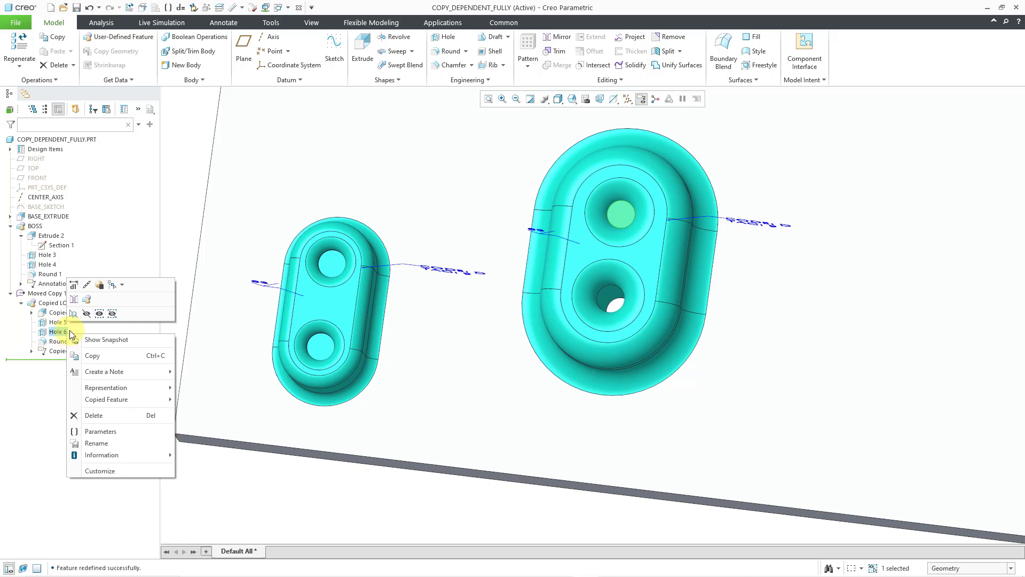
mouse_move(123, 398)
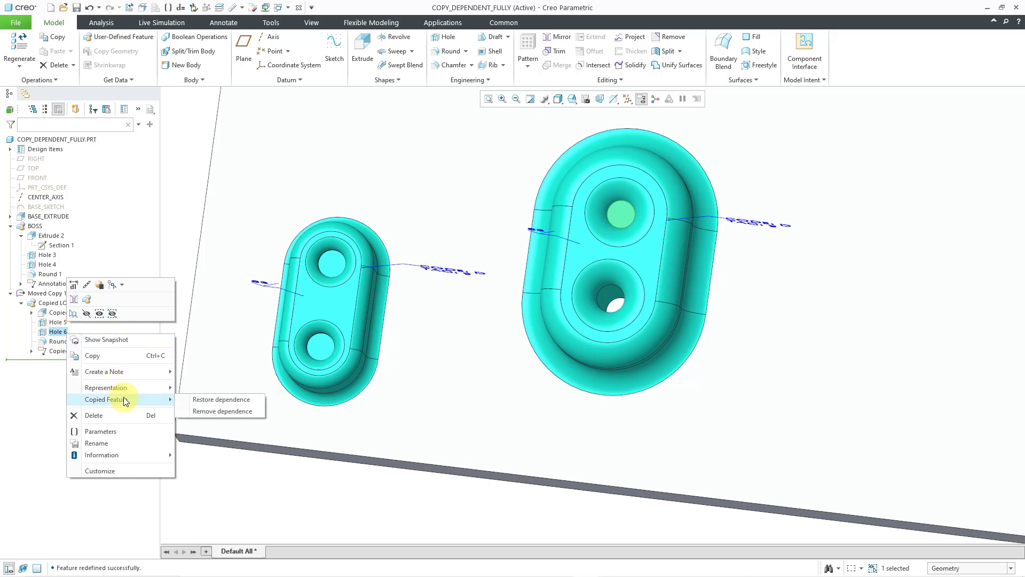
click(201, 401)
- Restore the dependence of Round 2 in the moved copy and regenerate the model
scroll(560, 331, down, 3)
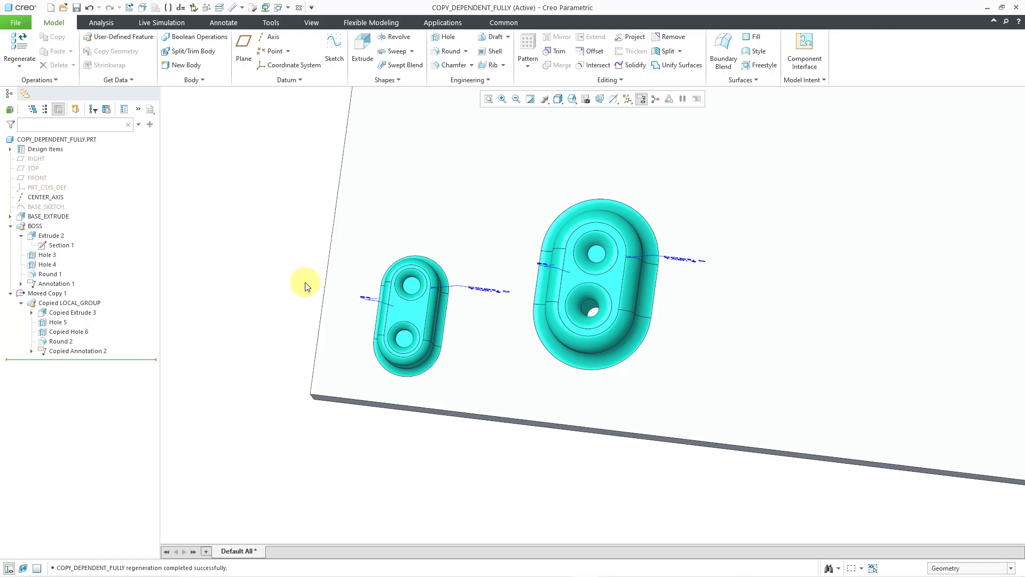
mouse_move(322, 268)
middle_down()
mouse_move(314, 236)
mouse_move(302, 236)
middle_up()
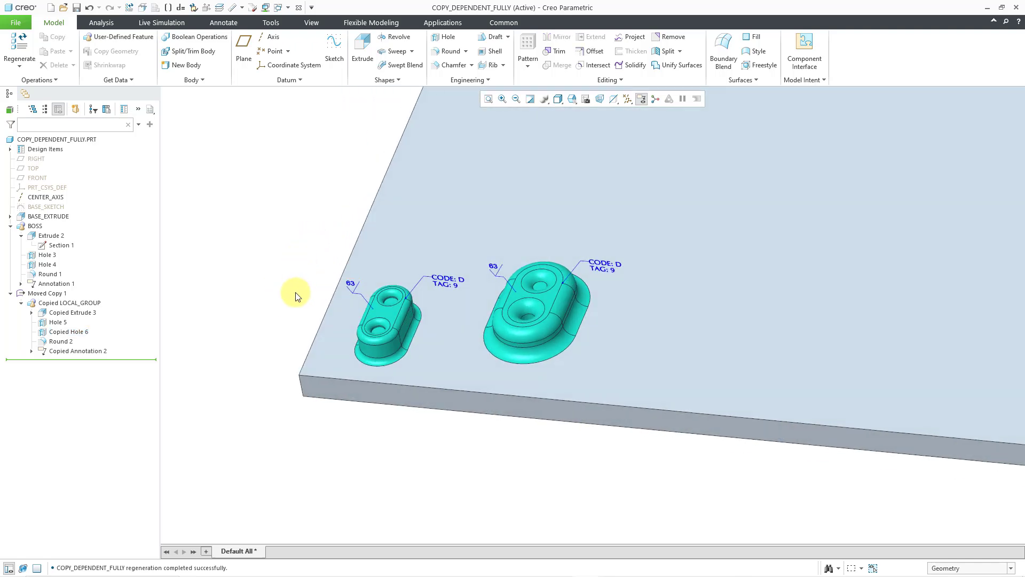
scroll(536, 386, up, 3)
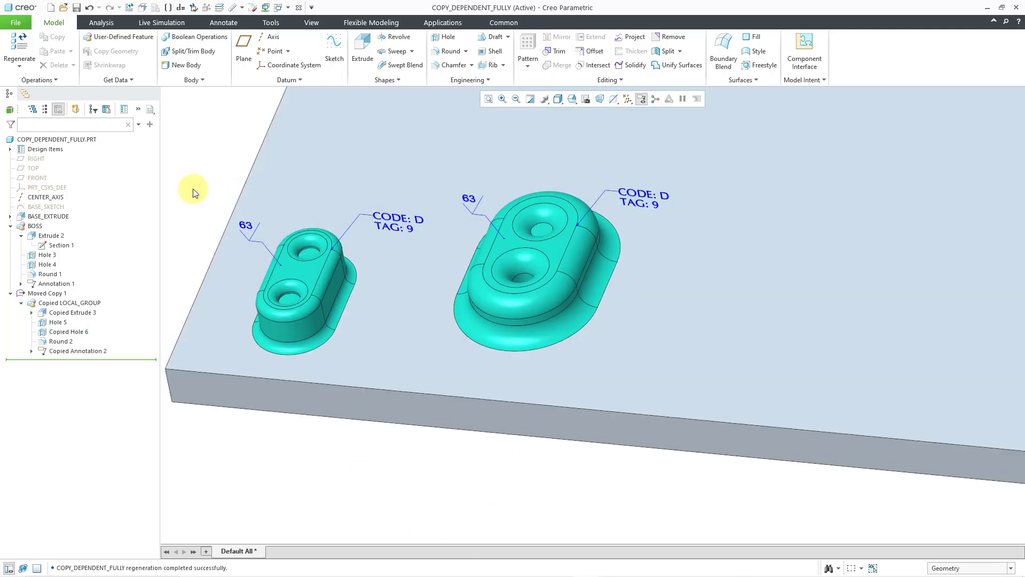
click(61, 341)
right_click(67, 346)
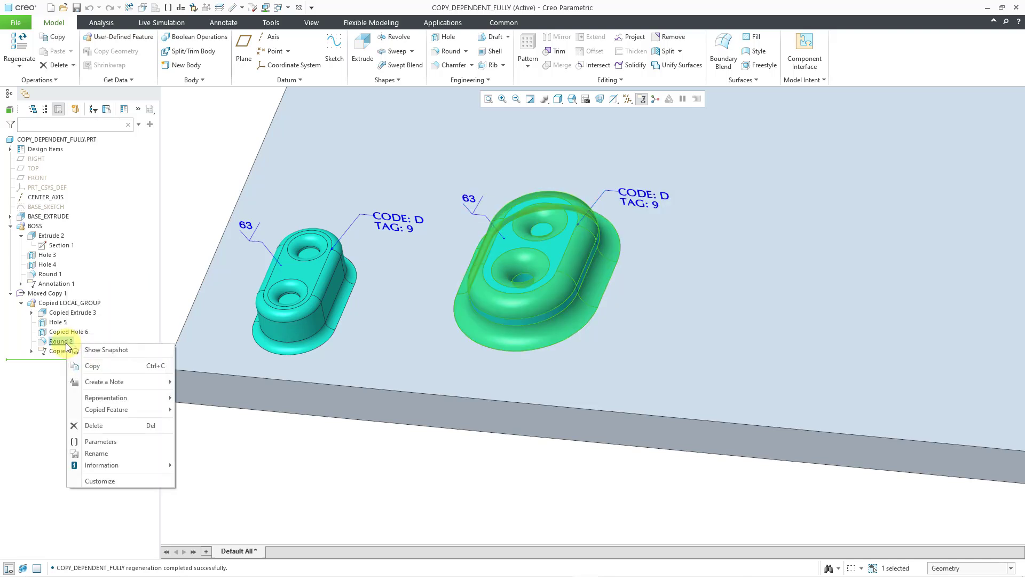
mouse_move(115, 408)
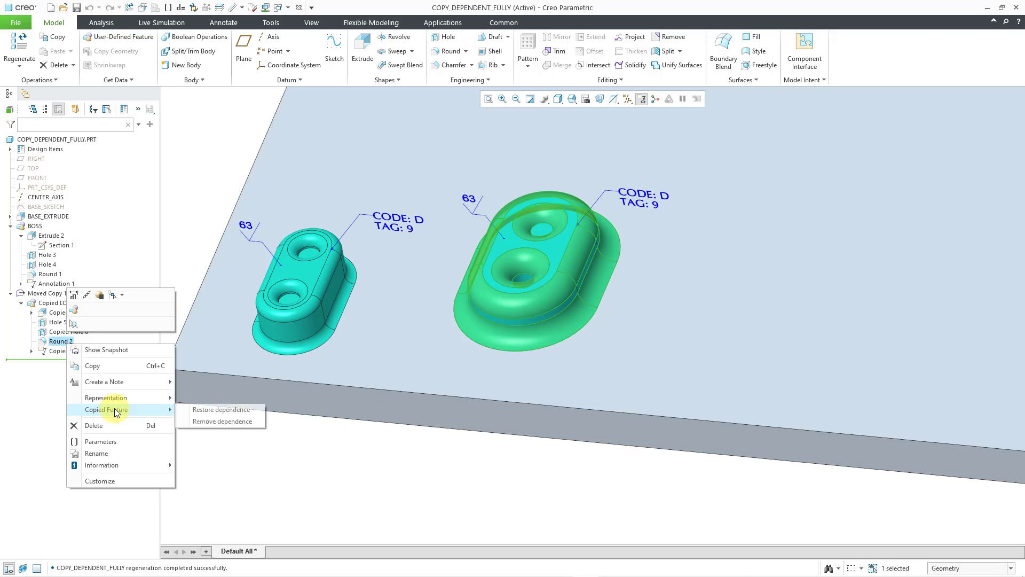
click(249, 410)
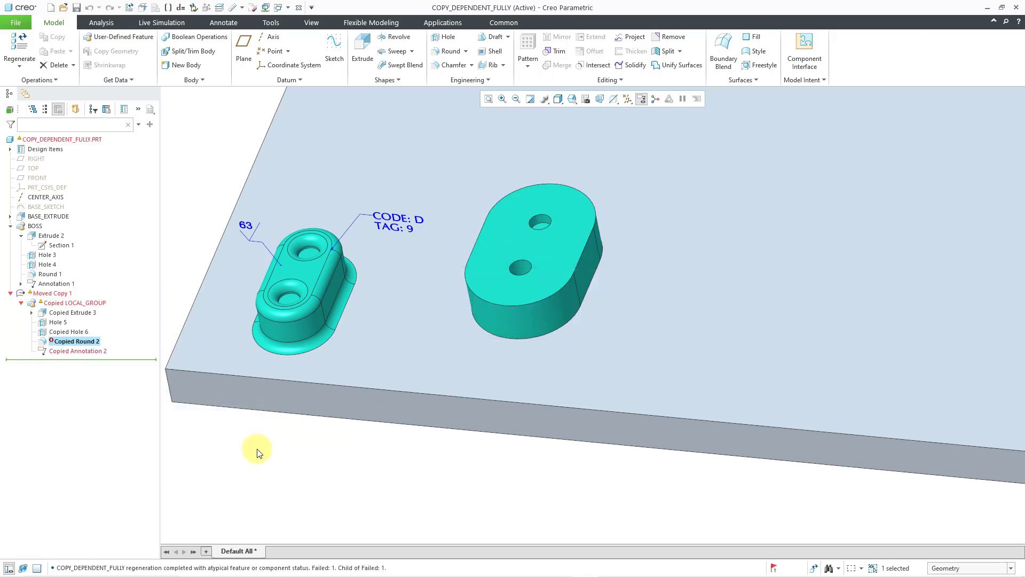
click(24, 43)
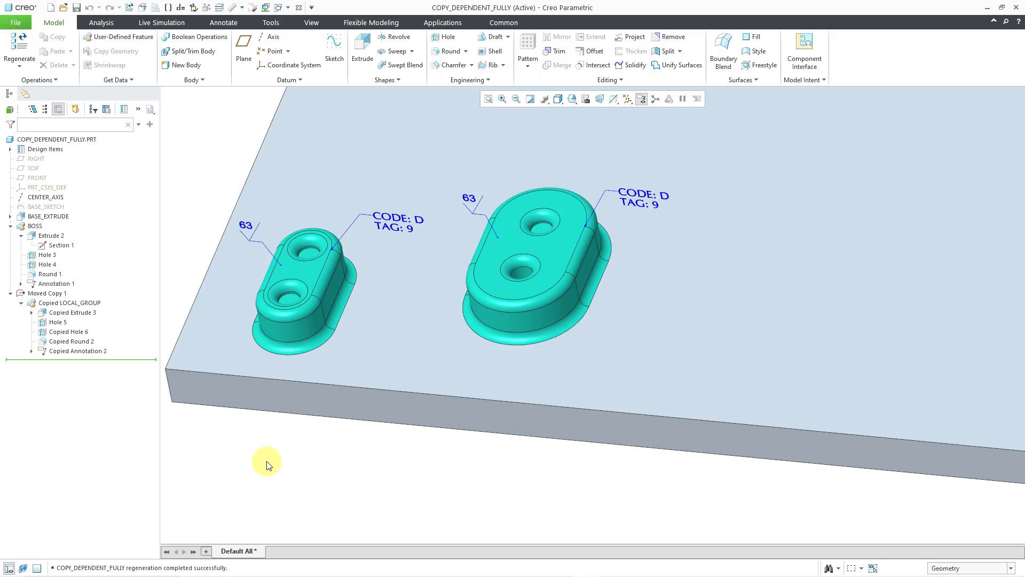
- Open the varied items of Copied Annotation 2 and add the copied boss's AE_NOTE1 as a varied 3D note
shift+middle_drag(295, 443, 363, 448)
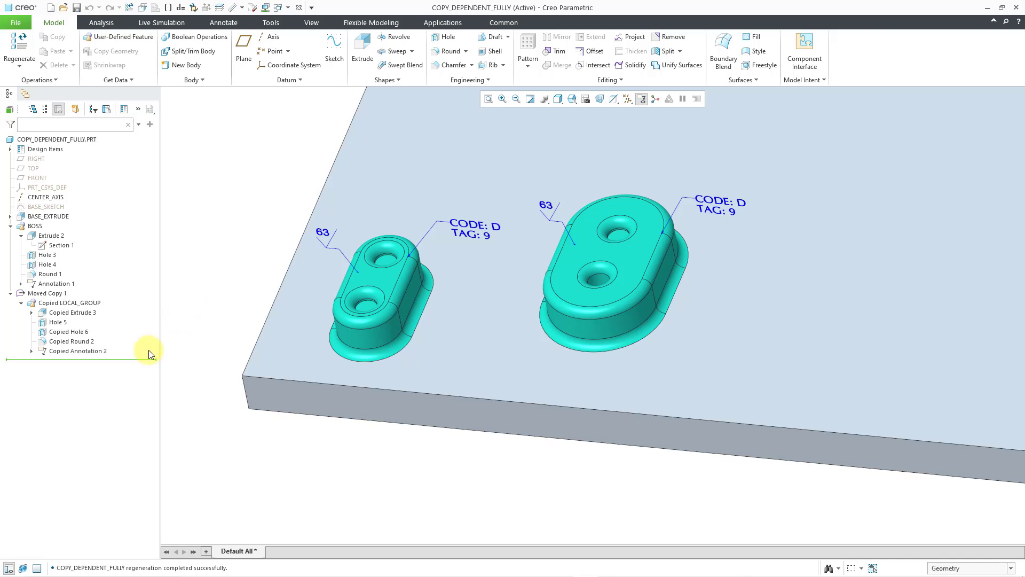
click(31, 351)
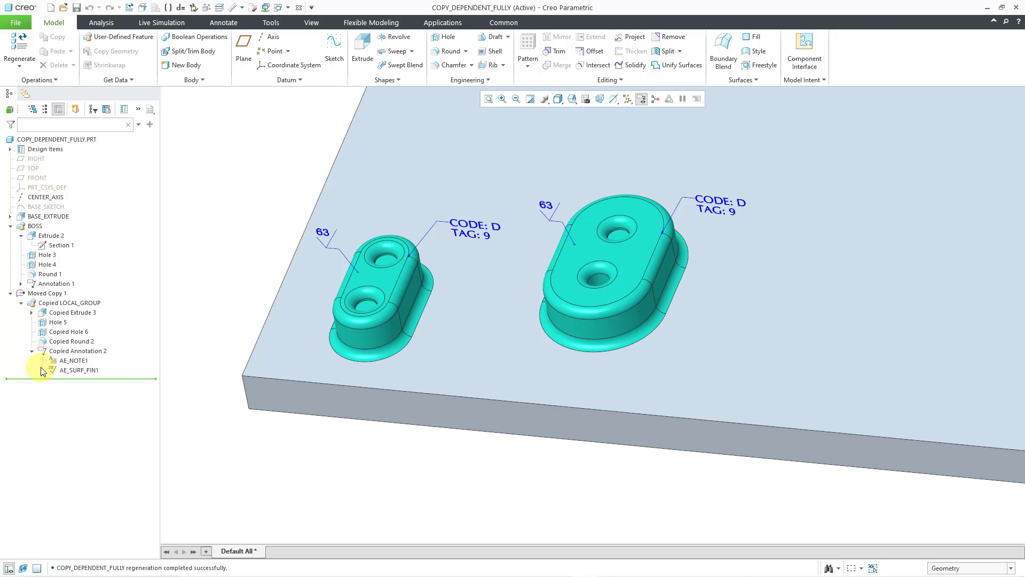
click(101, 351)
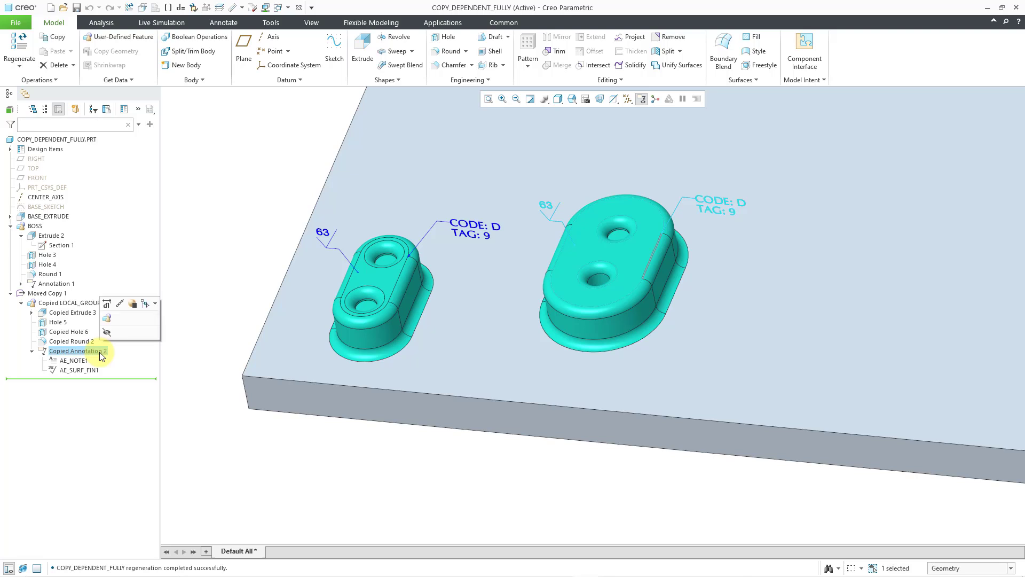
right_click(101, 351)
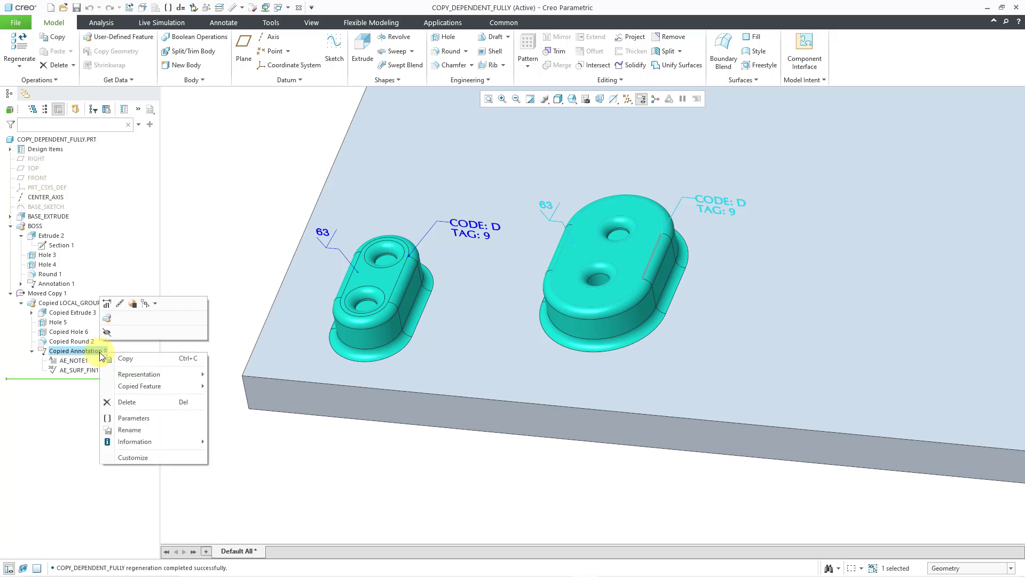
mouse_move(133, 389)
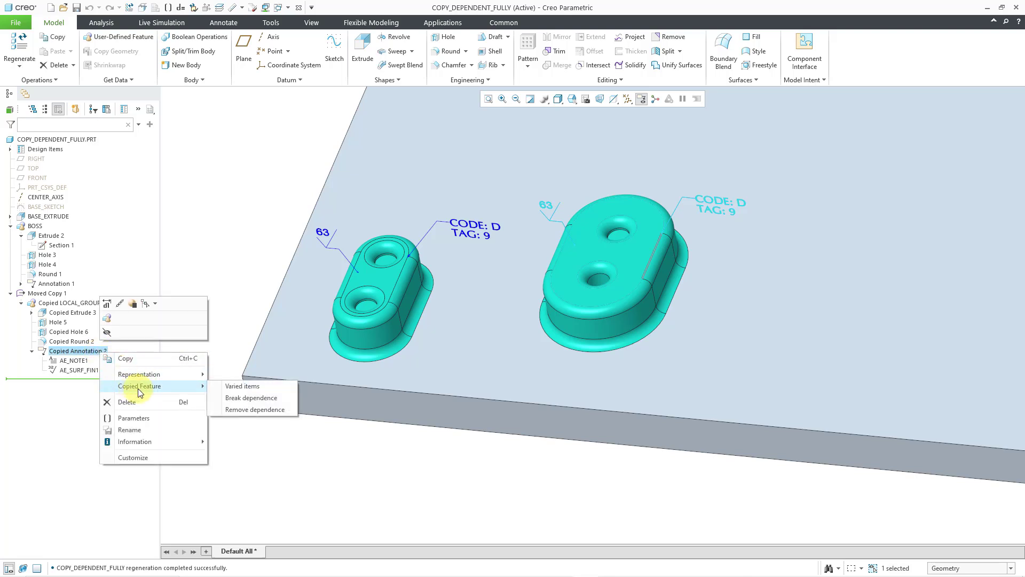
click(251, 388)
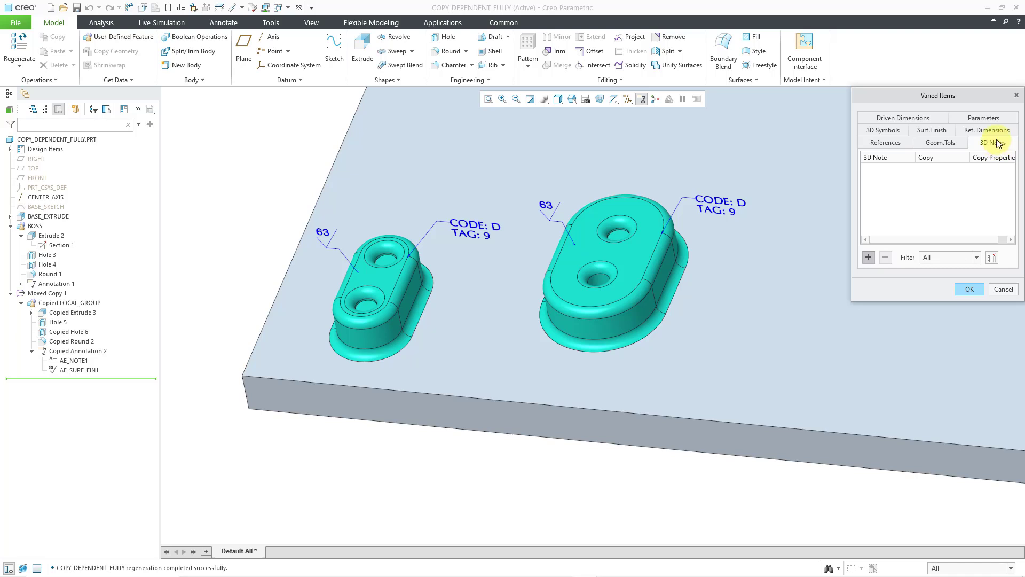
click(725, 207)
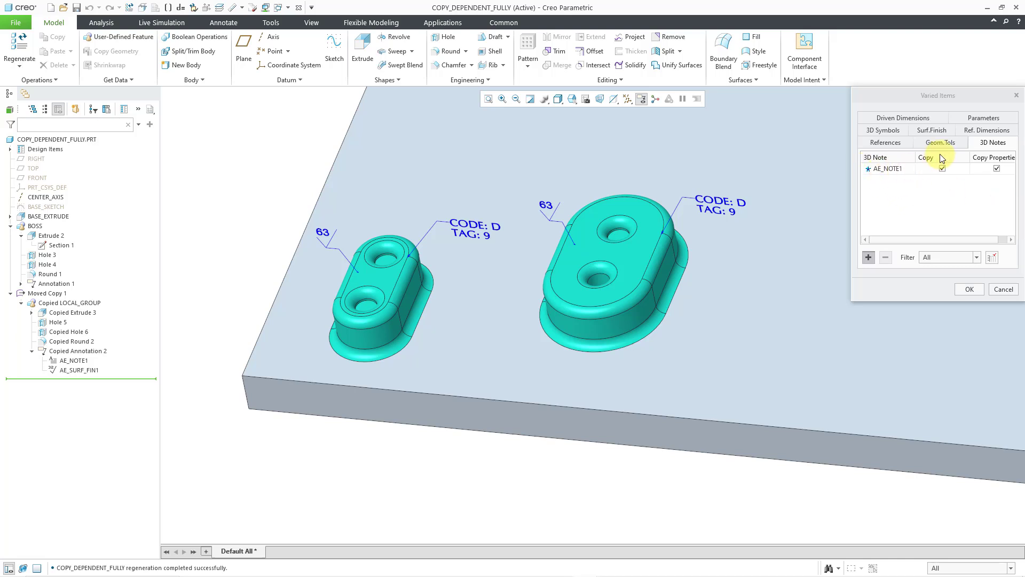
- Add the surface finish AE_SURF_FIN1 of the copied boss as a varied item with a new value of 125
click(937, 132)
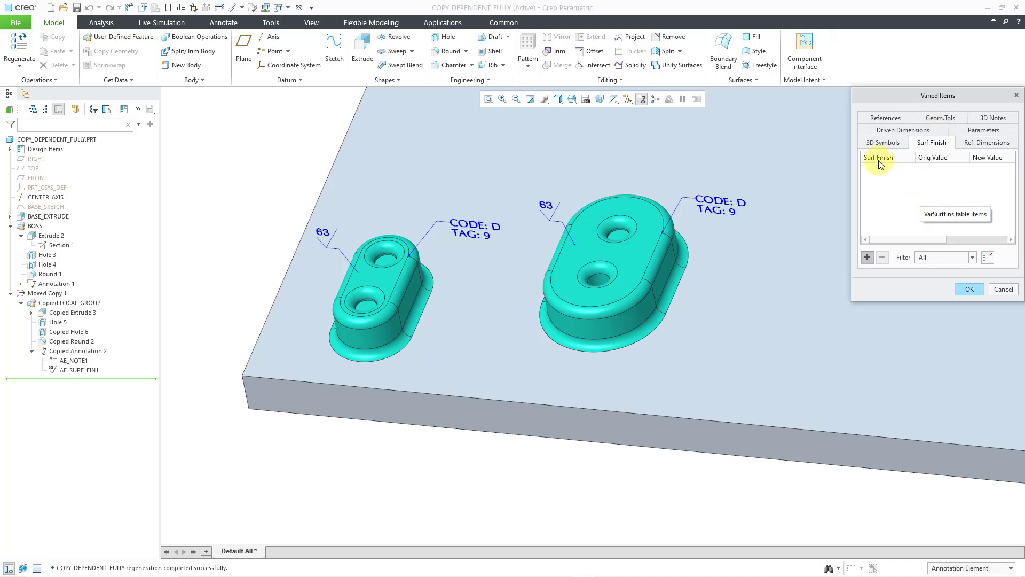
click(546, 209)
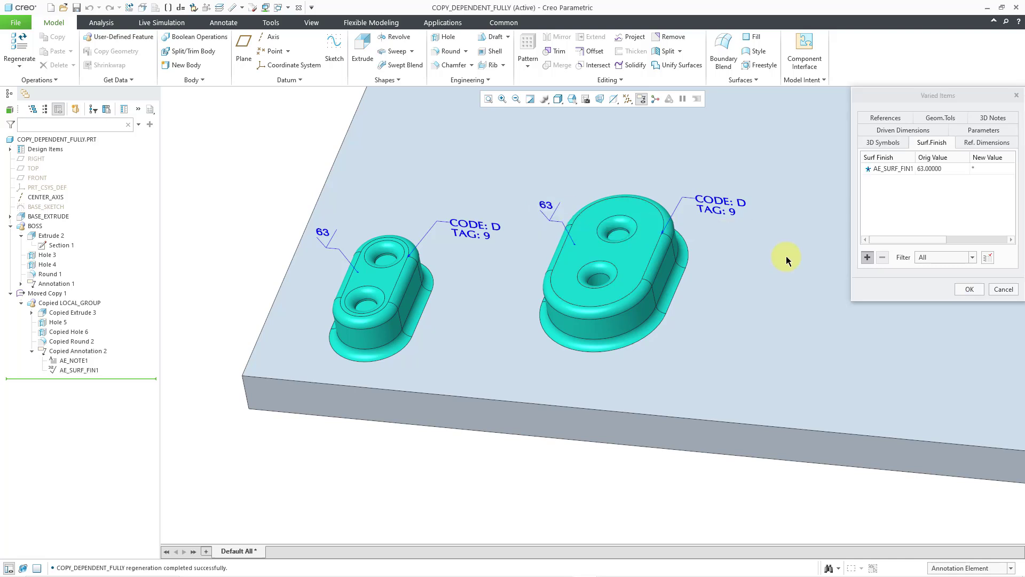
click(989, 169)
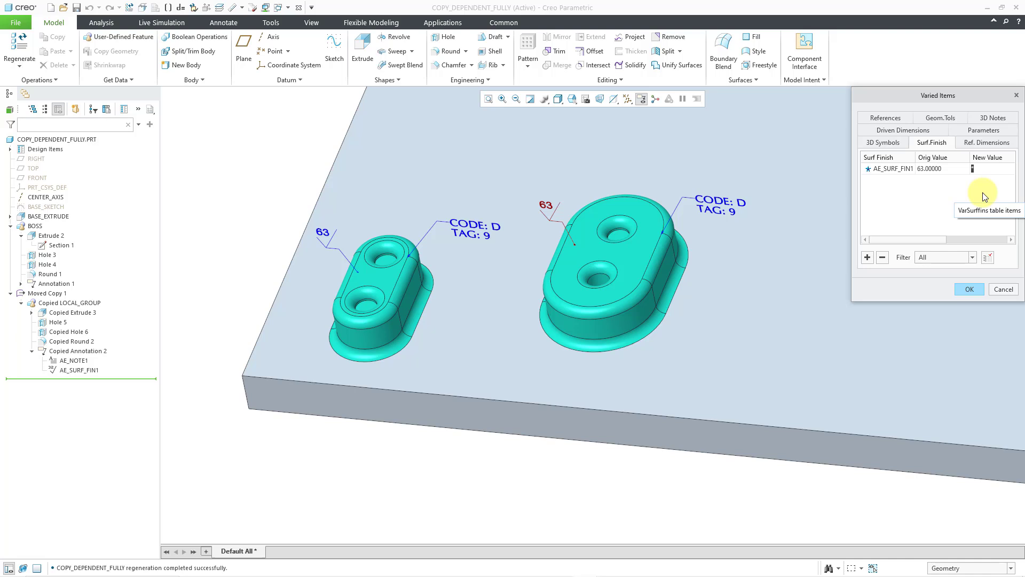
text(125)
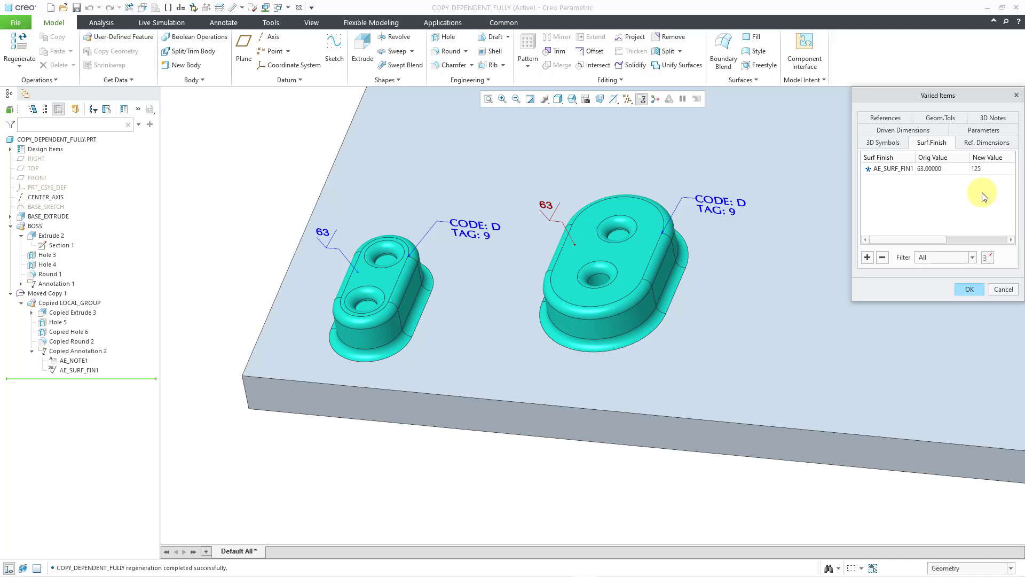
key(Return)
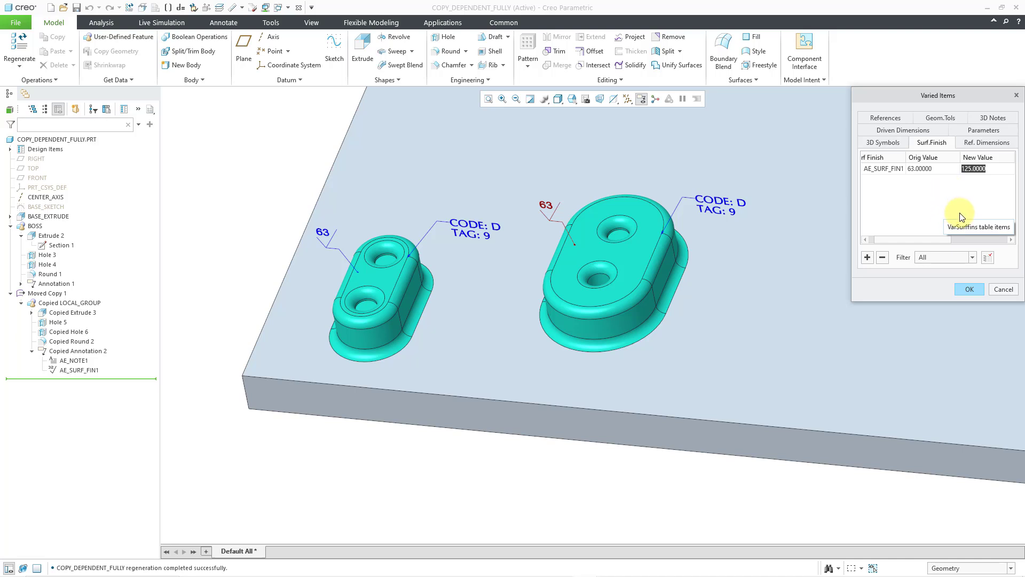
- Check which parameters of AE_NOTE1 can be varied, and apply the varied items to Copied Annotation 2
click(982, 131)
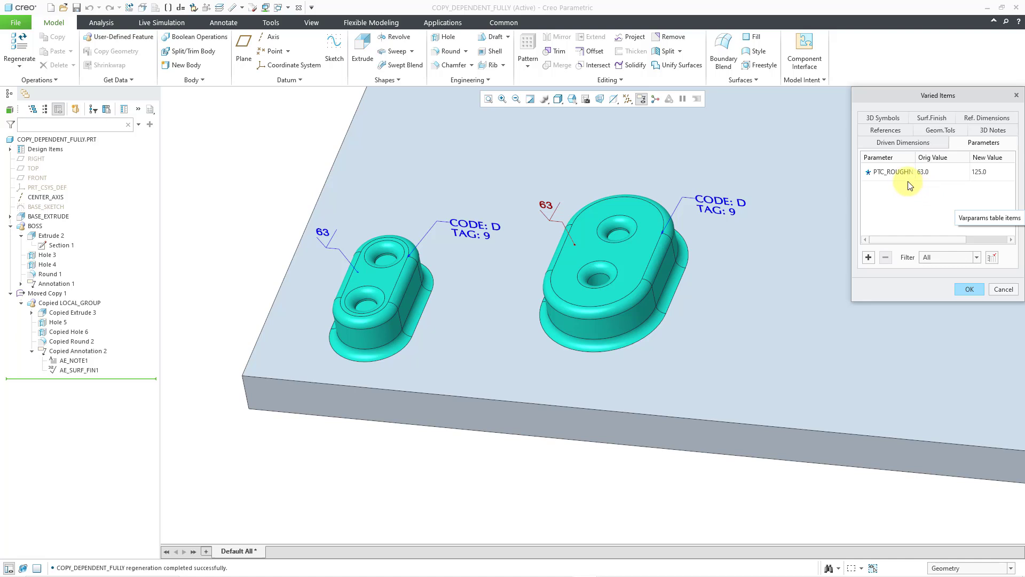
click(868, 256)
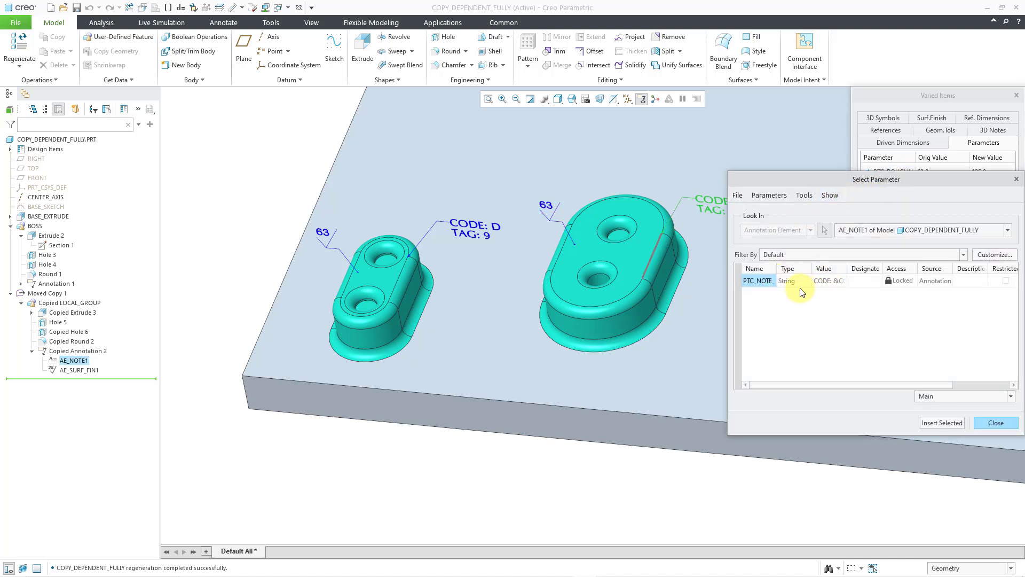
drag(776, 269, 811, 269)
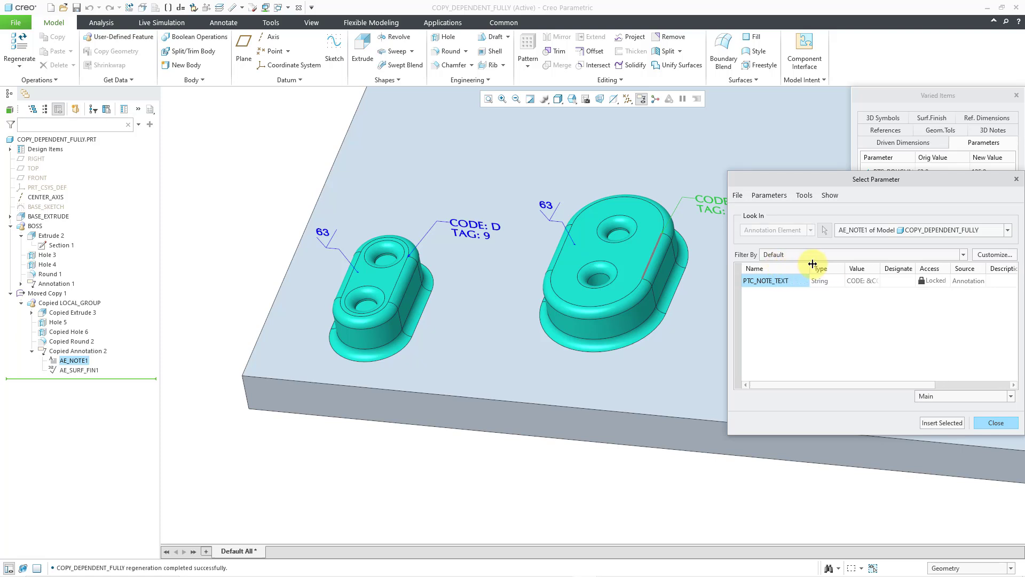
drag(880, 264, 941, 267)
drag(901, 257, 890, 260)
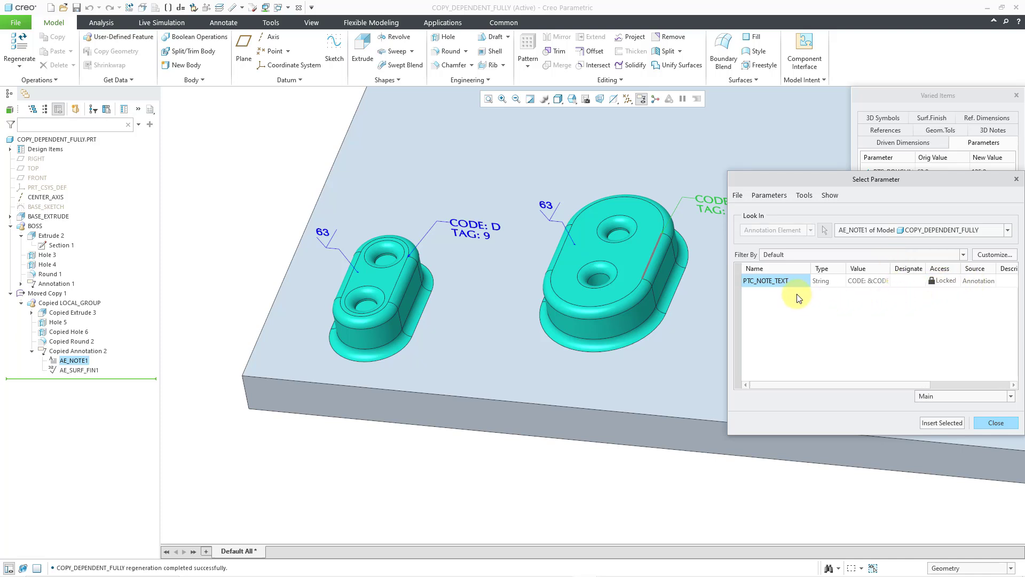
click(991, 423)
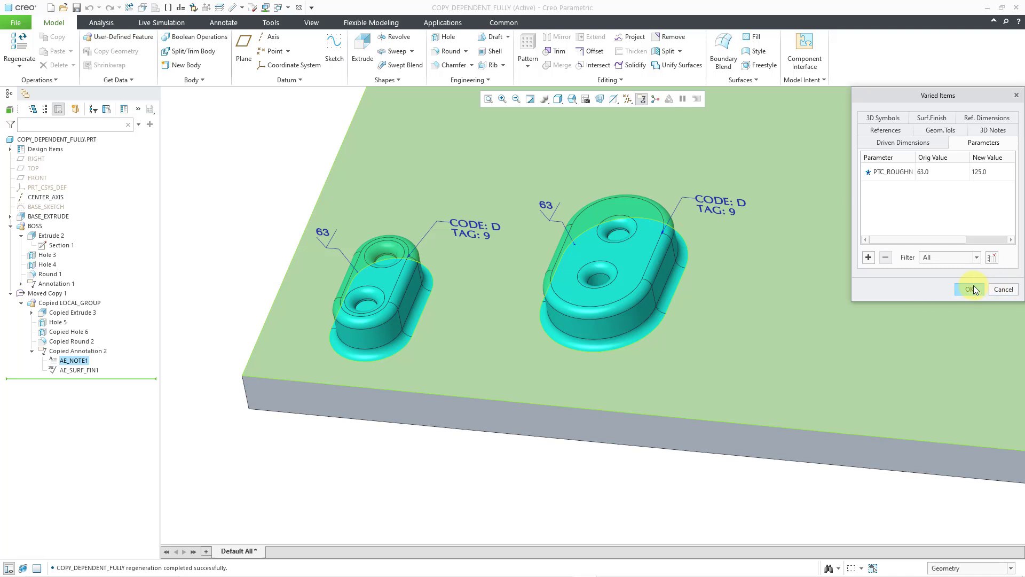
click(970, 287)
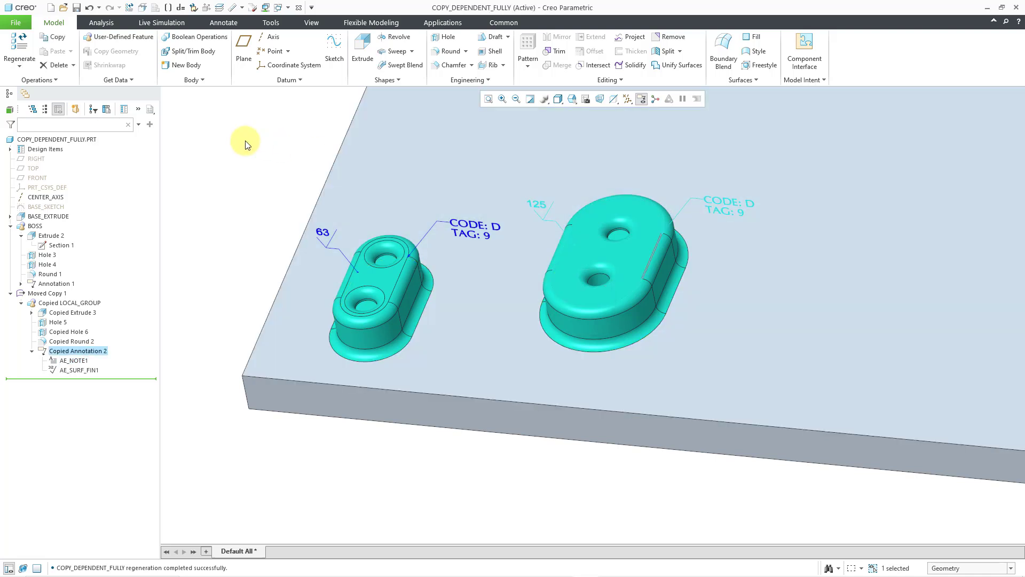
click(245, 140)
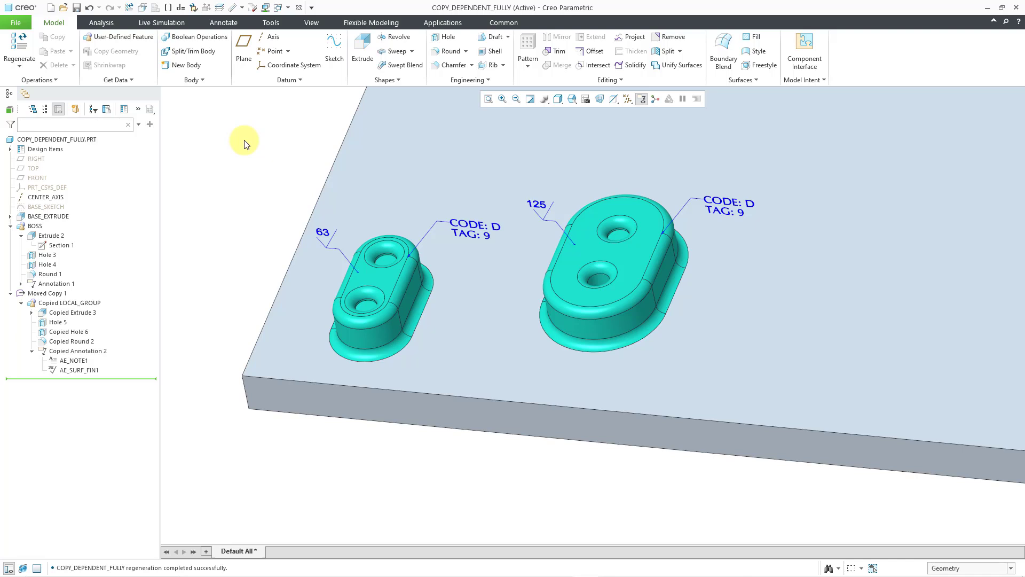
- Try to add a varied parameter to Copied LOCAL_GROUP in the moved copy
click(87, 303)
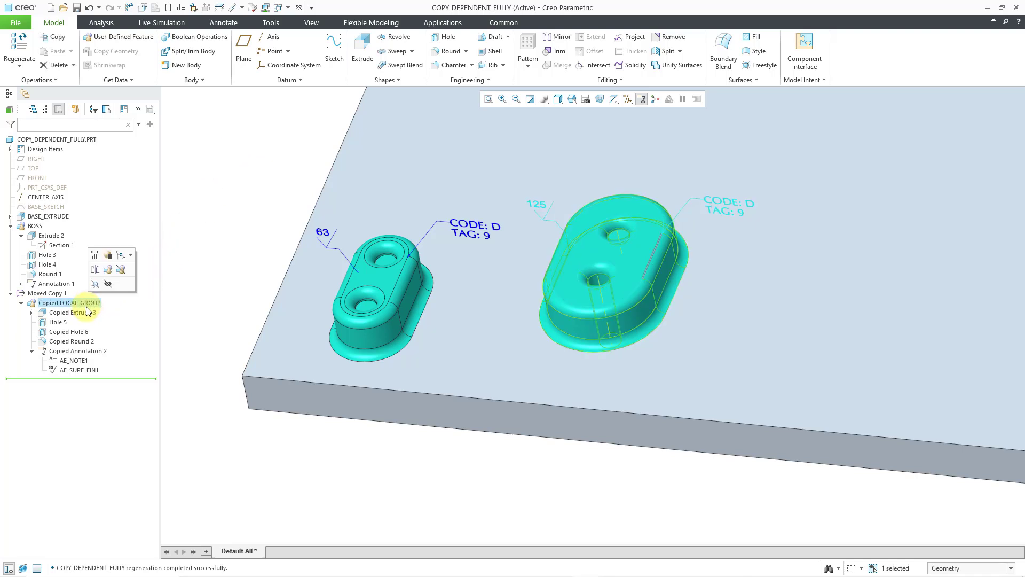
right_click(88, 304)
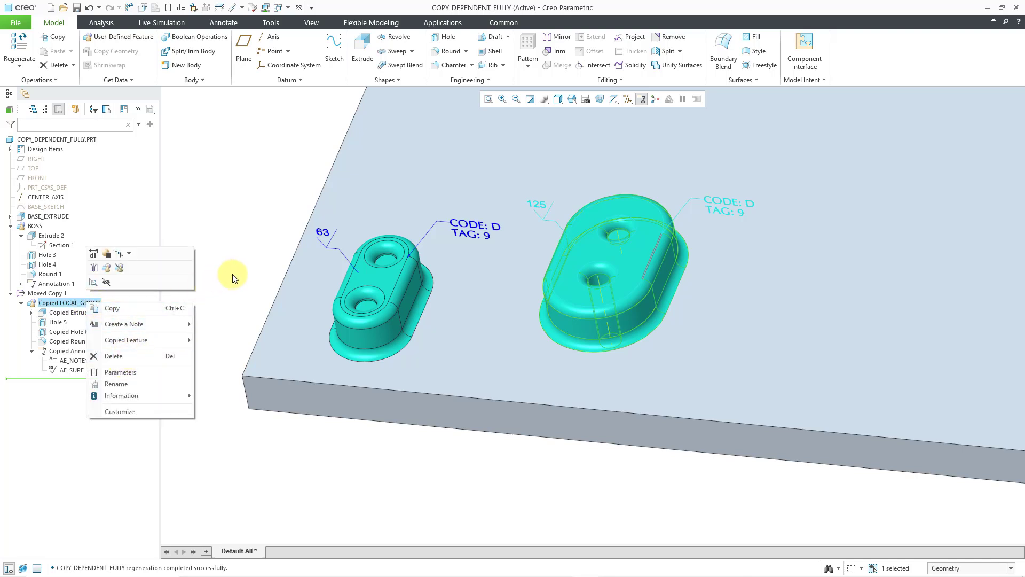
mouse_move(170, 338)
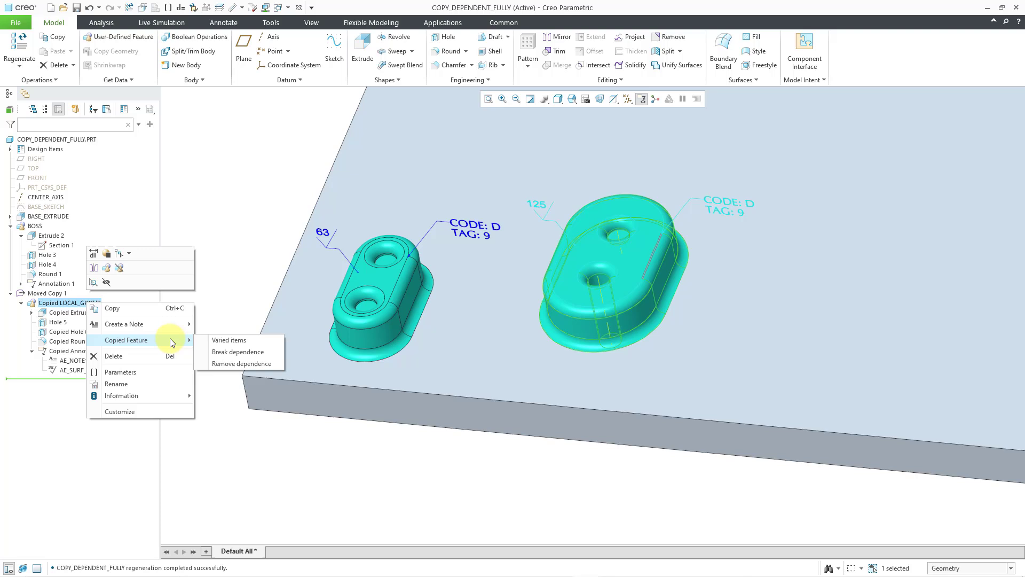
click(217, 340)
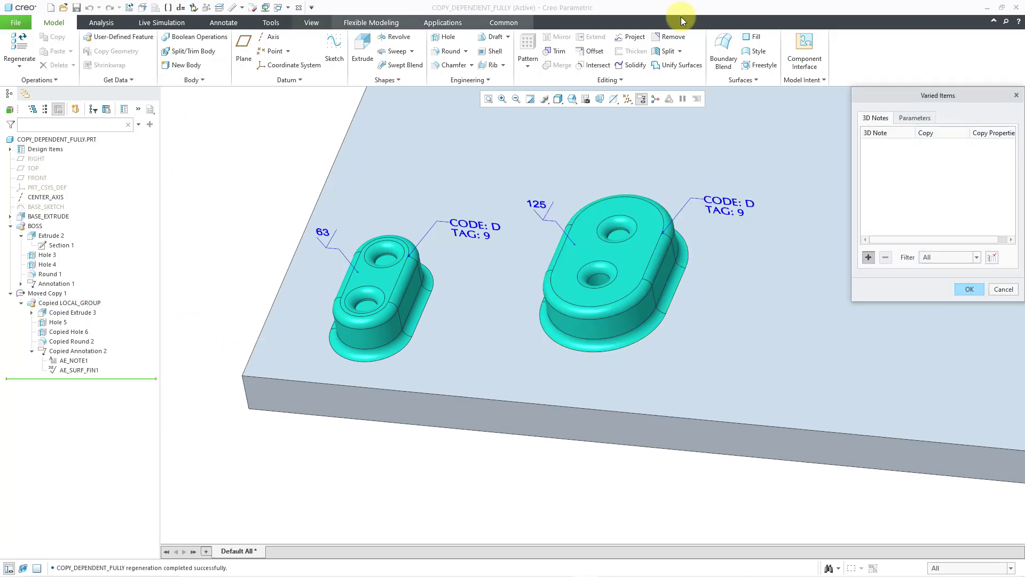
click(912, 119)
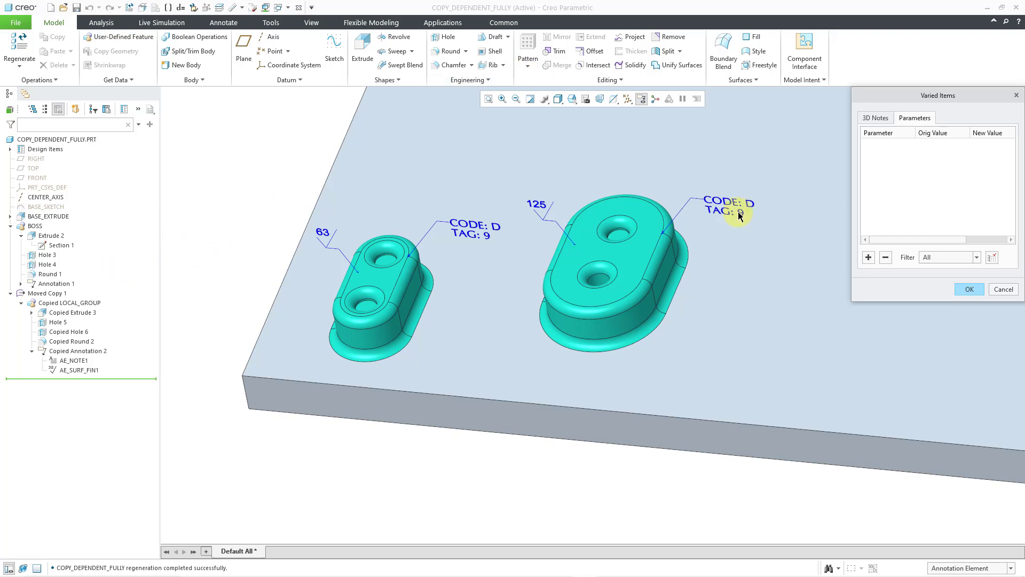
click(868, 258)
click(1006, 288)
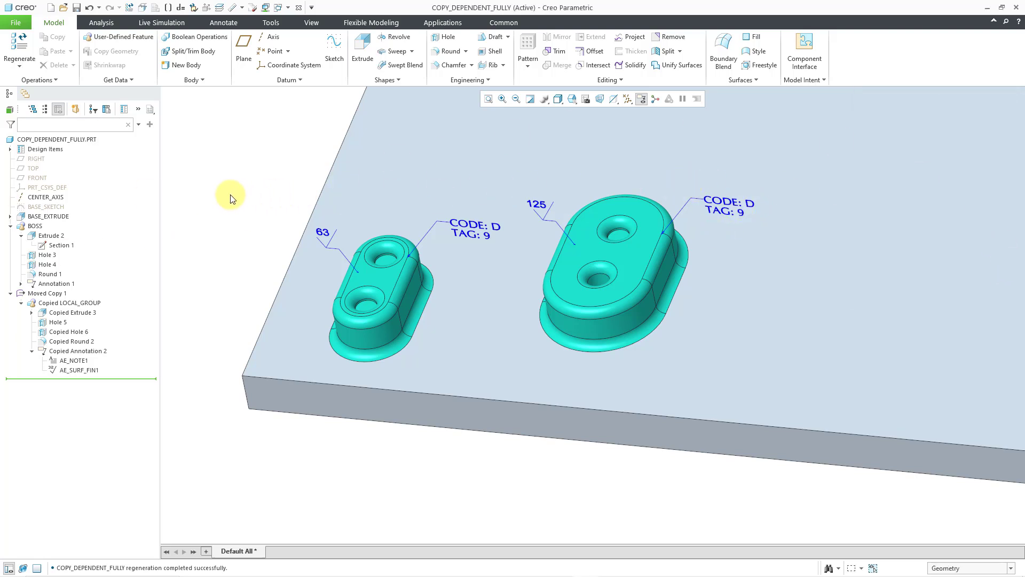
- Break the dependence of Copied LOCAL_GROUP and inspect the access of its CODE and TAG parameters
right_click(88, 309)
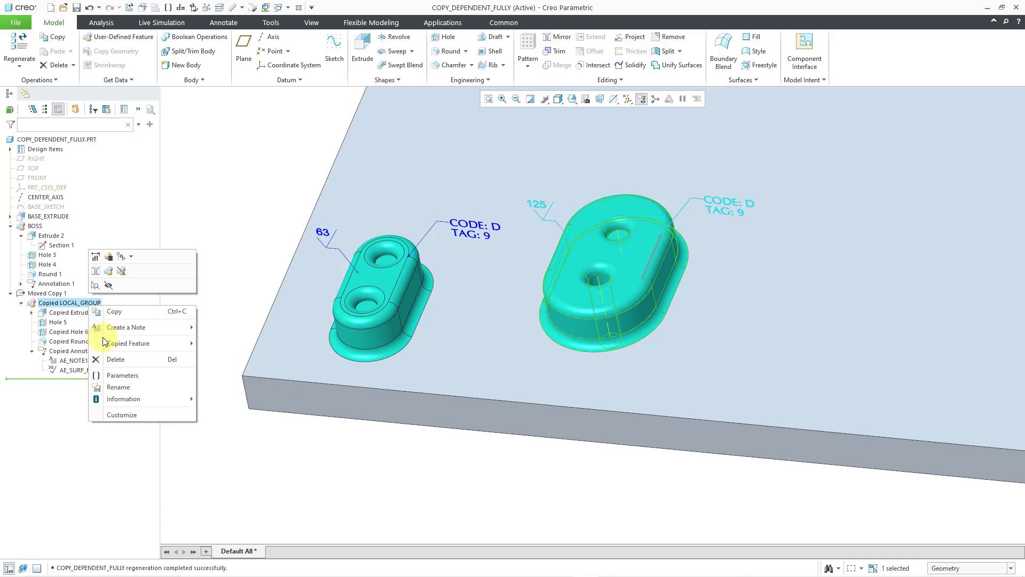
mouse_move(130, 347)
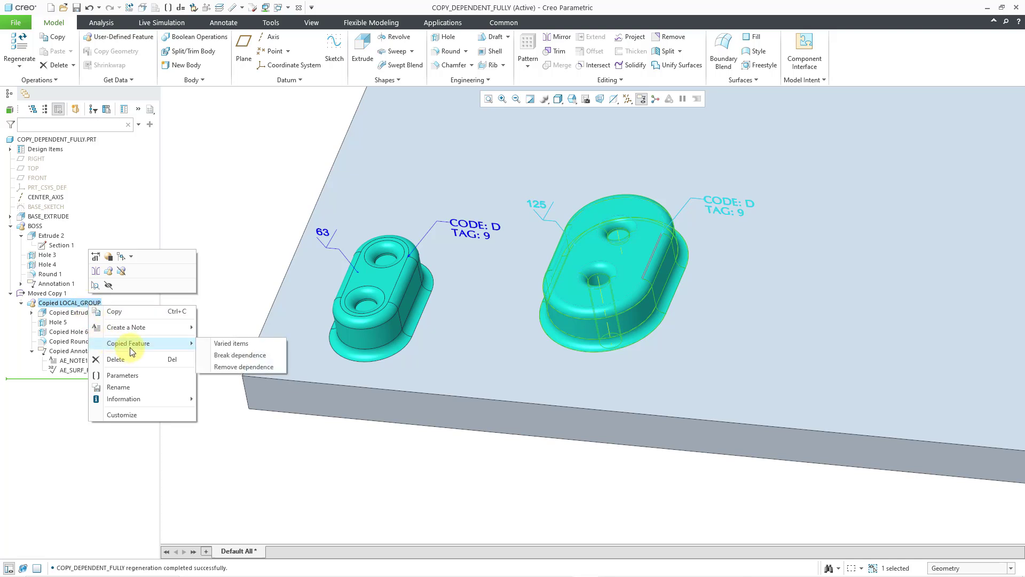
click(237, 354)
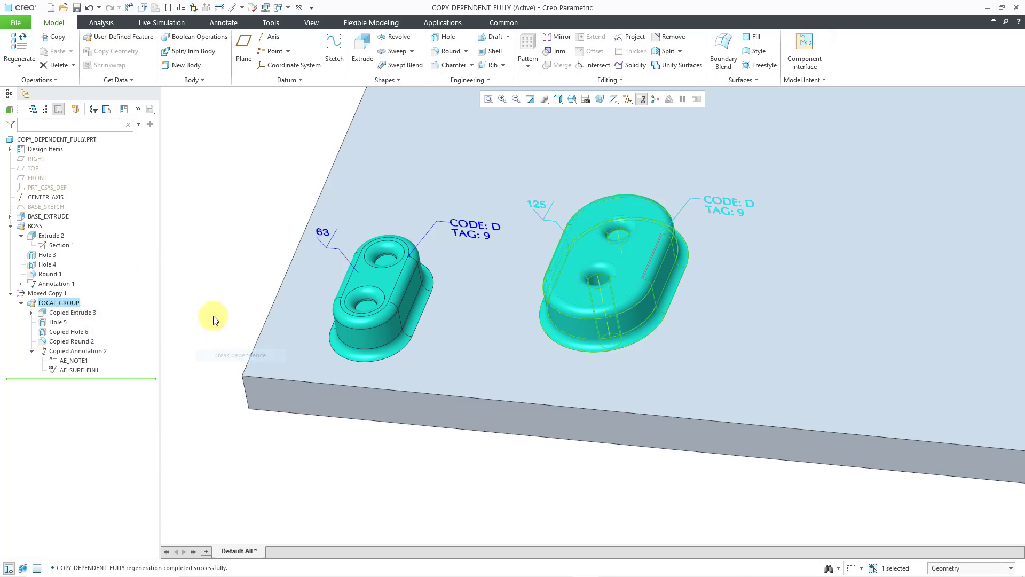
right_click(69, 304)
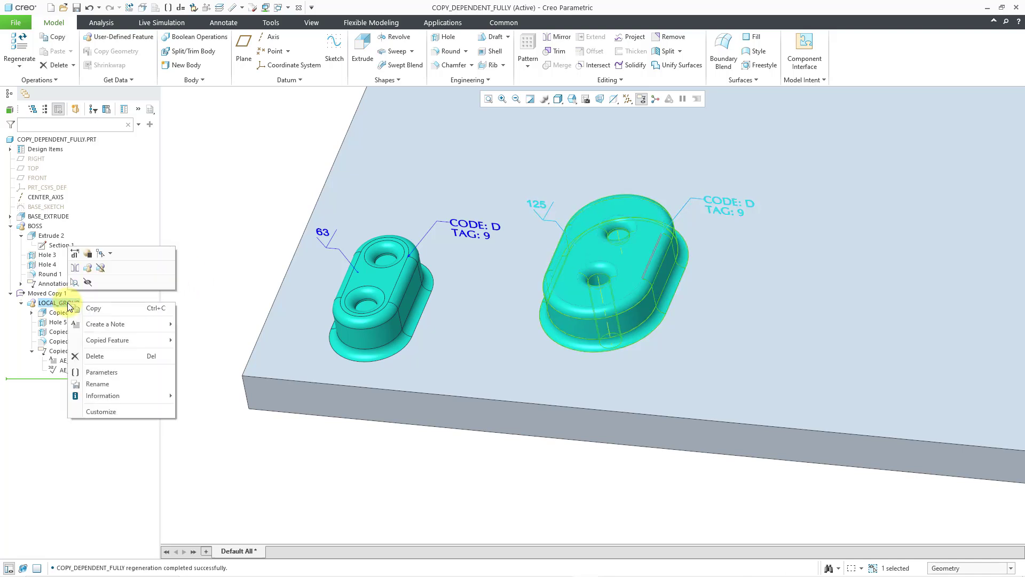
click(99, 373)
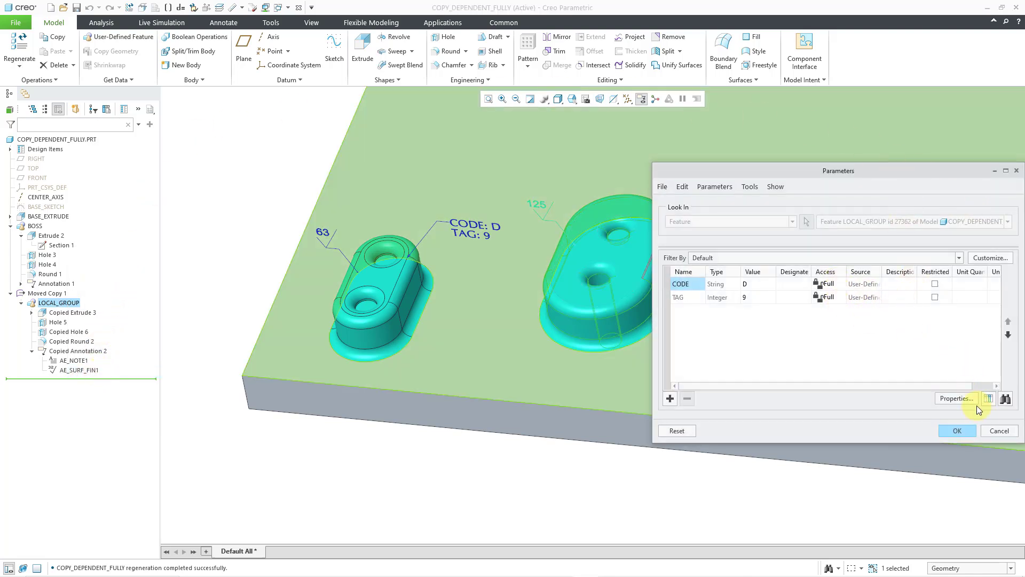
click(998, 430)
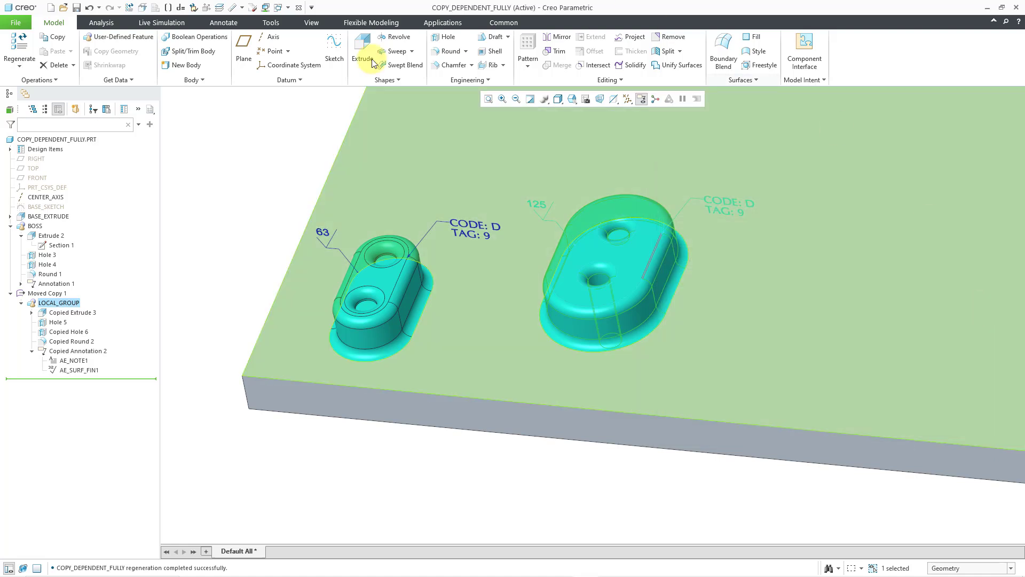
- Restore the dependence of LOCAL_GROUP in the moved copy and inspect the access and full source of its CODE and TAG parameters
click(63, 303)
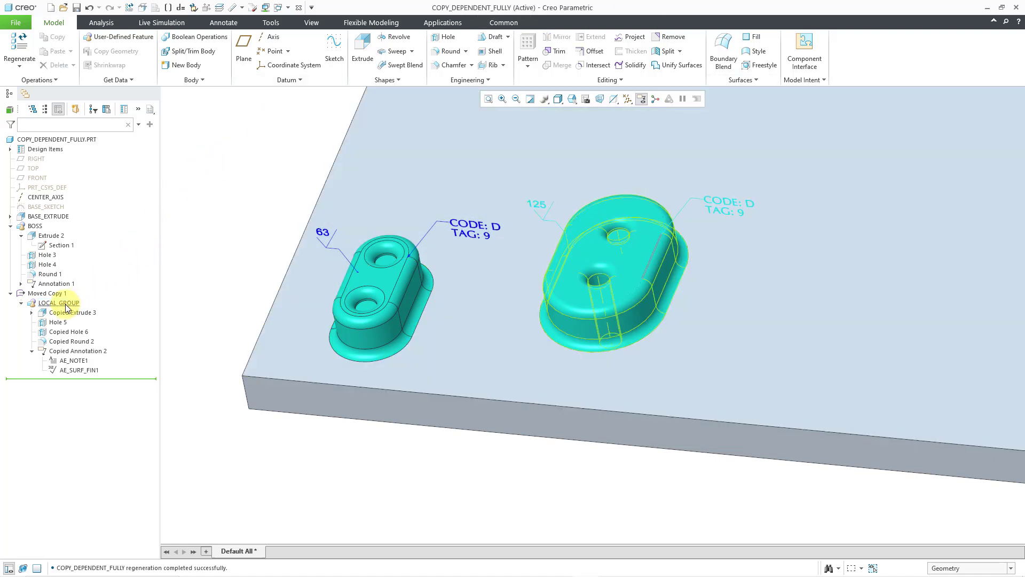
right_click(67, 309)
mouse_move(112, 343)
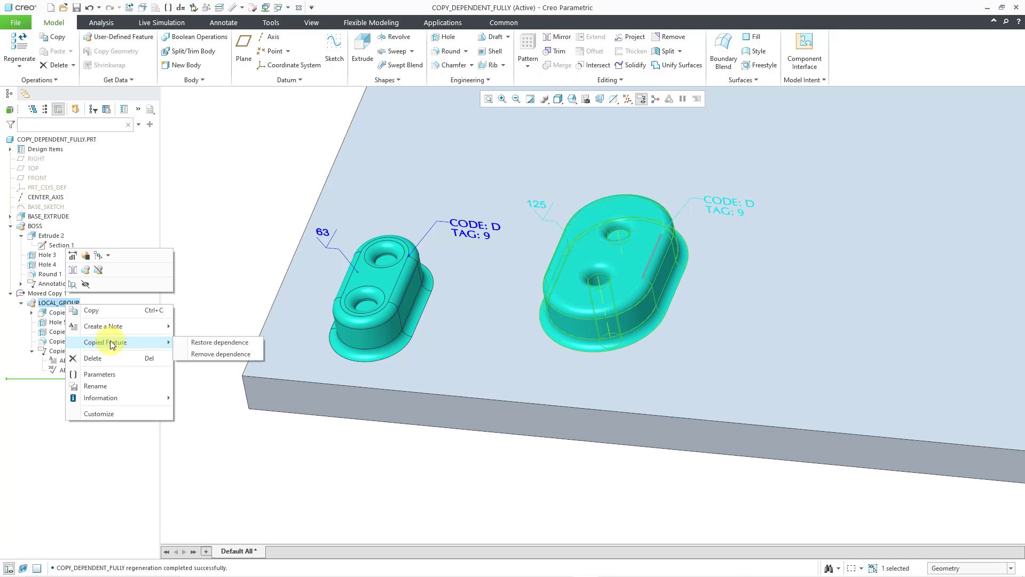
click(213, 345)
right_click(93, 304)
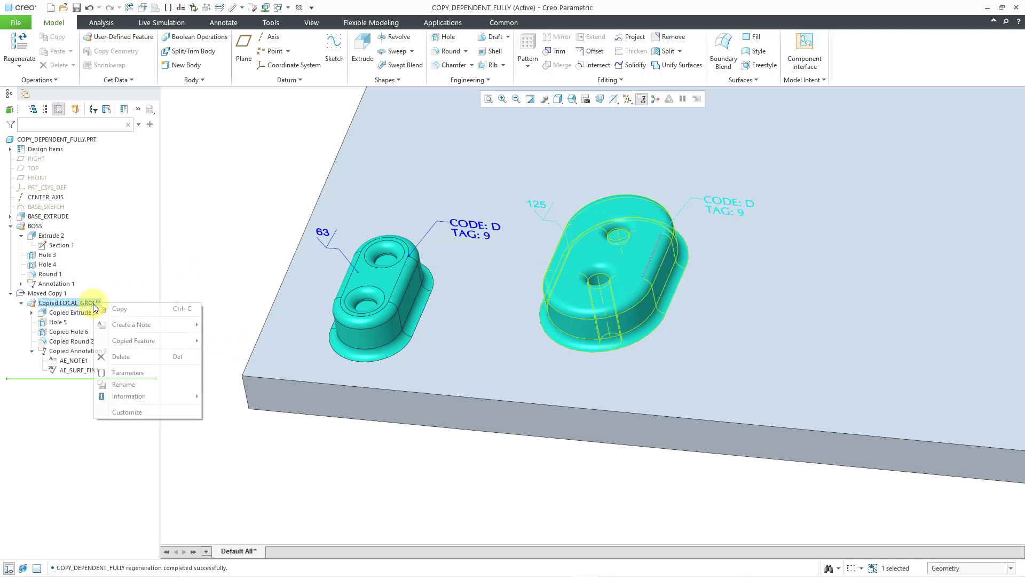
click(124, 372)
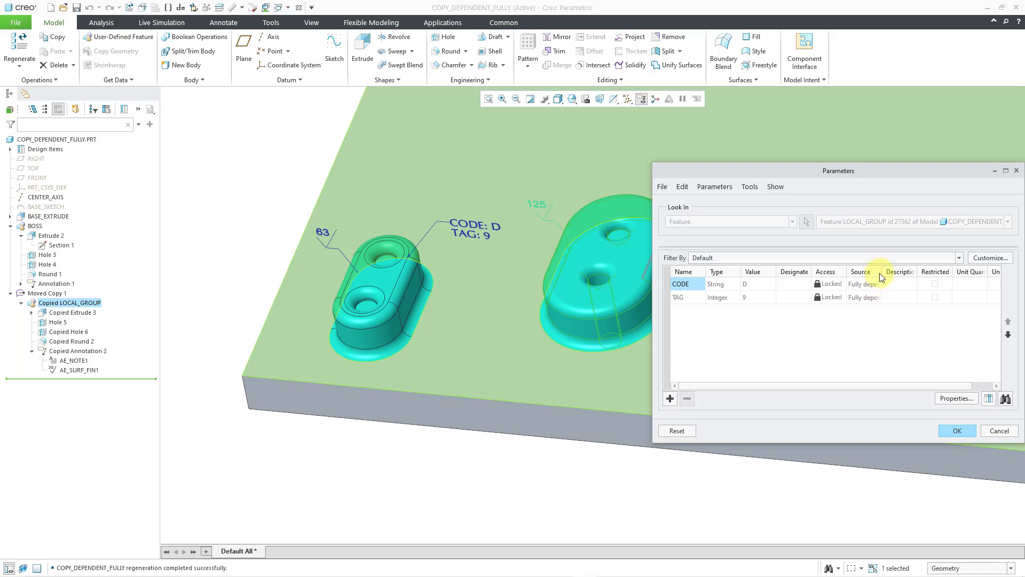
drag(881, 270, 965, 255)
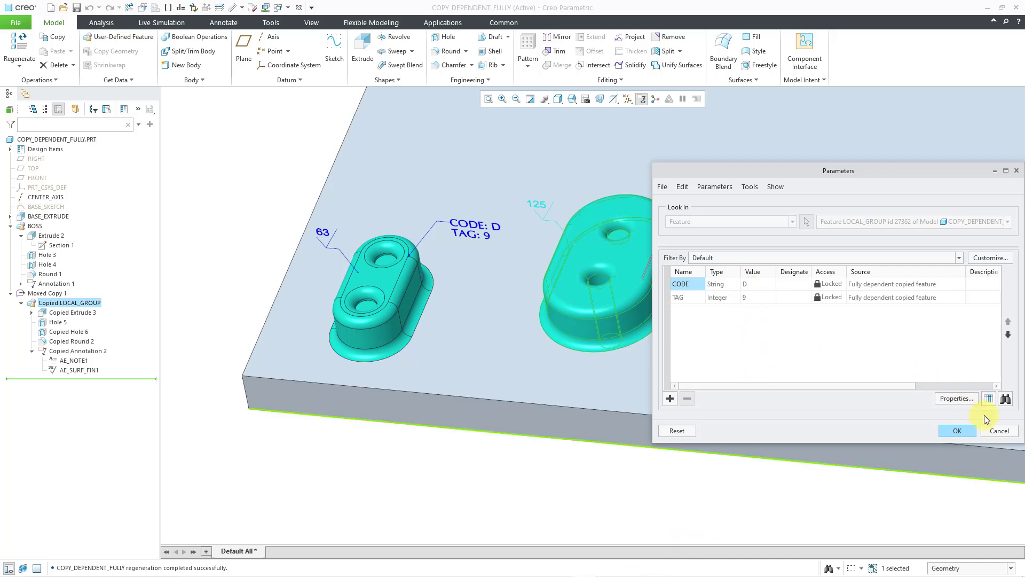
click(998, 431)
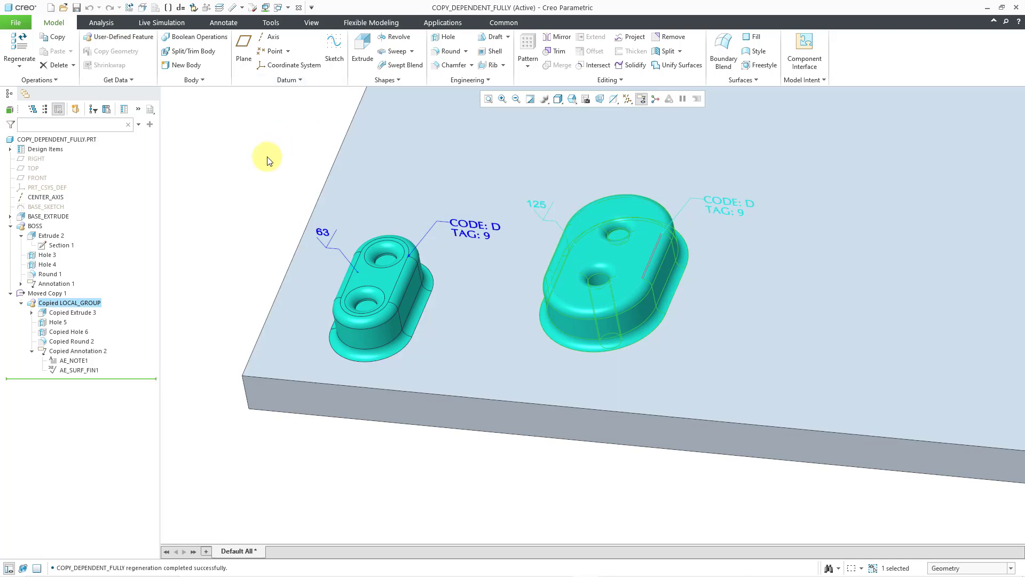
- Break the dependence of Copied LOCAL_GROUP in the moved copy again
right_click(81, 303)
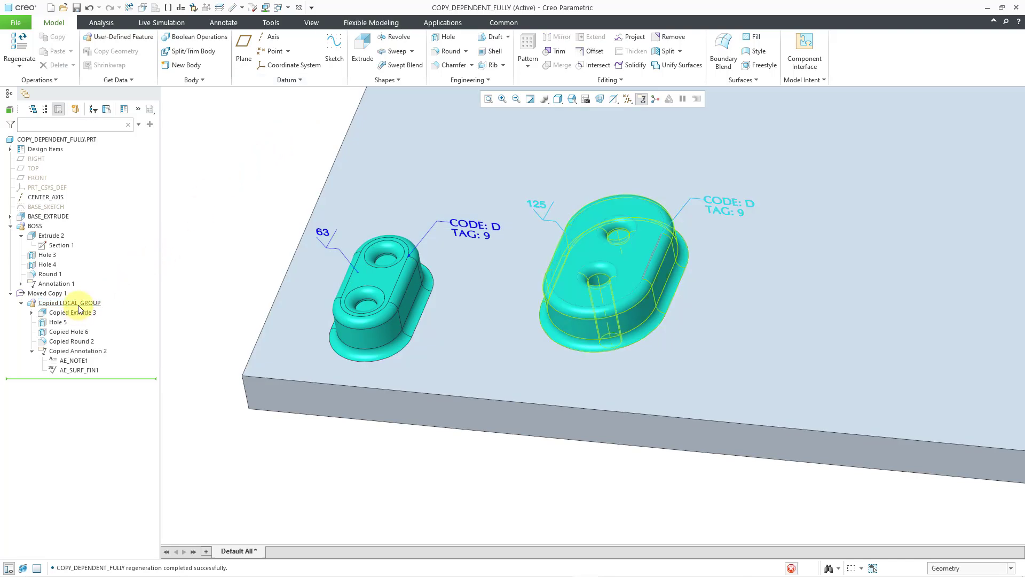
mouse_move(118, 343)
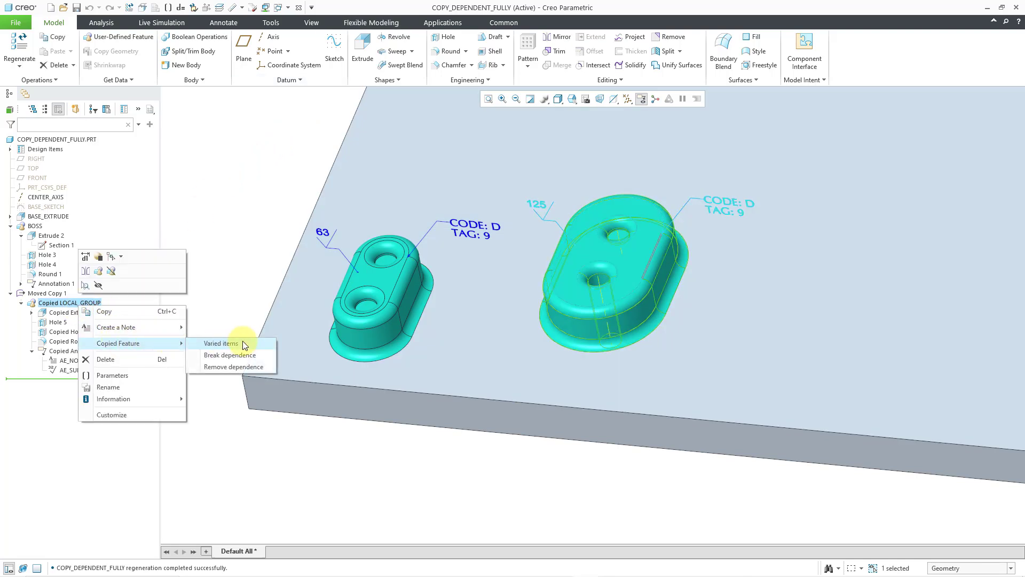
click(244, 356)
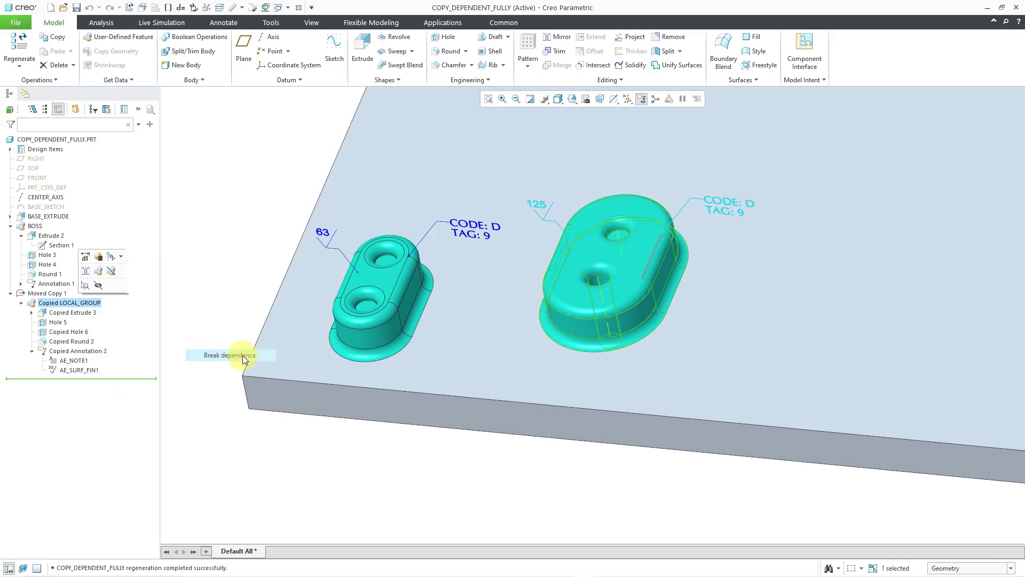
- Set the moved copy's LOCAL_GROUP parameters CODE to E and TAG to 3
right_click(66, 305)
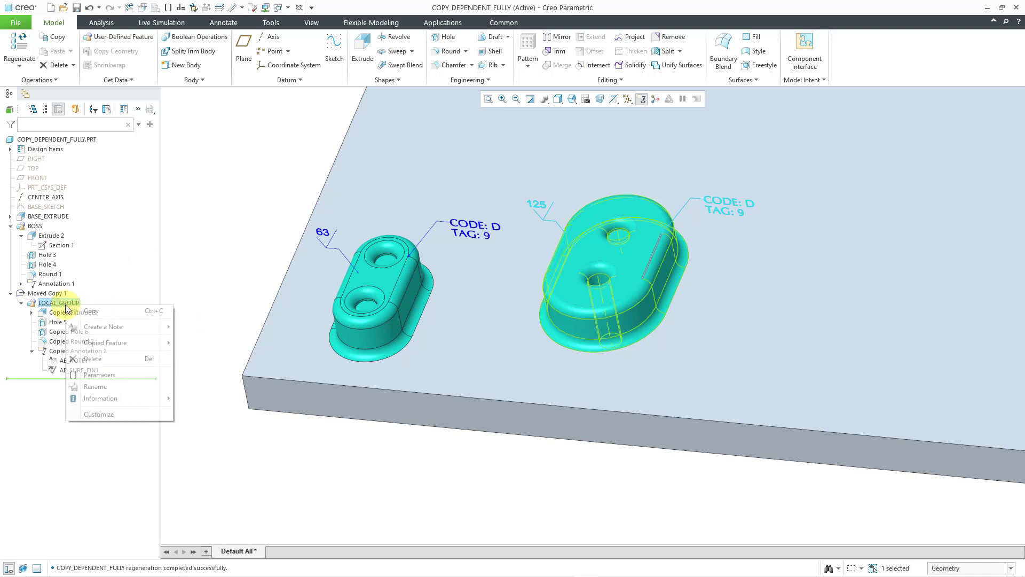
click(104, 374)
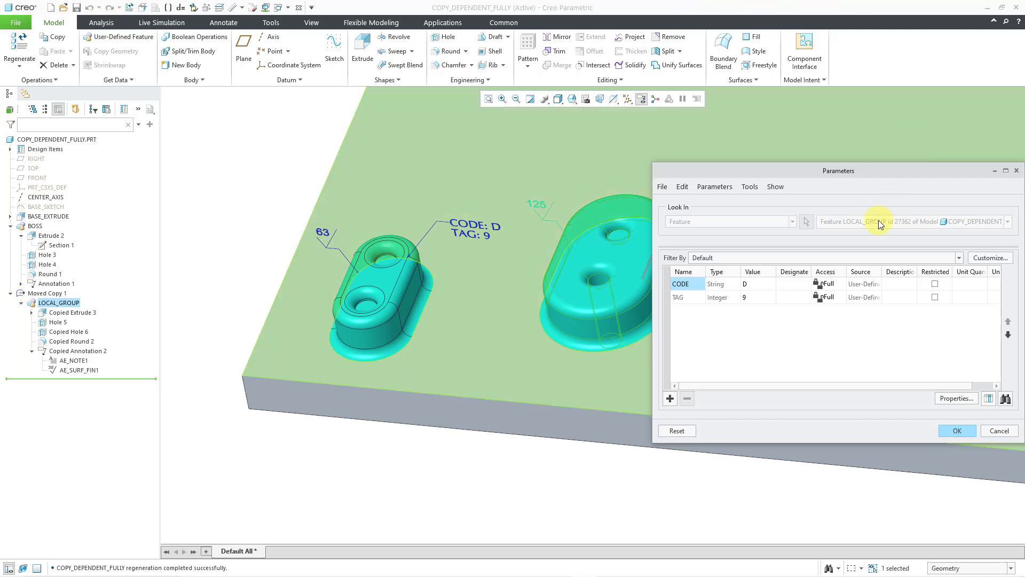
click(751, 287)
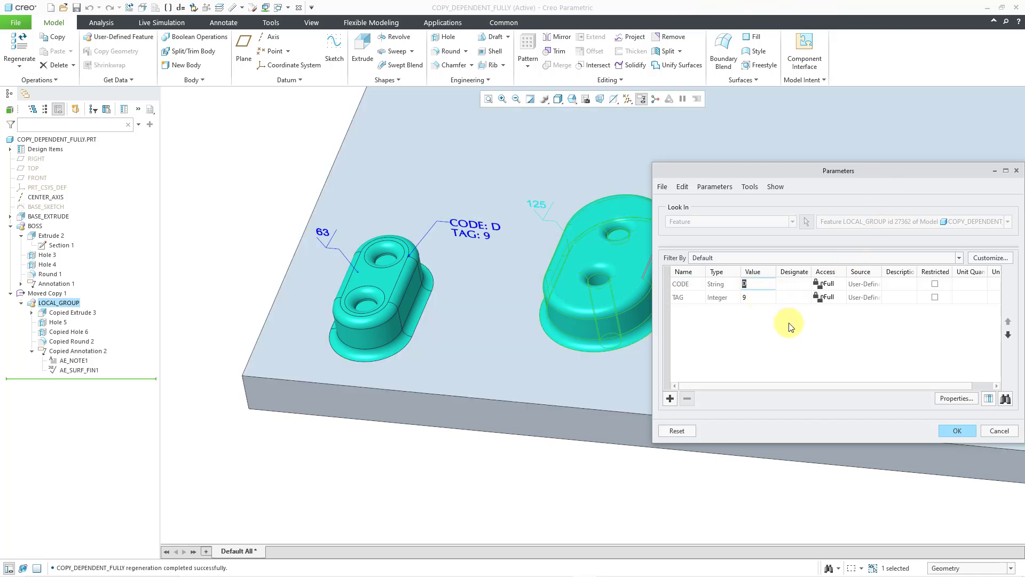
text(E)
click(756, 297)
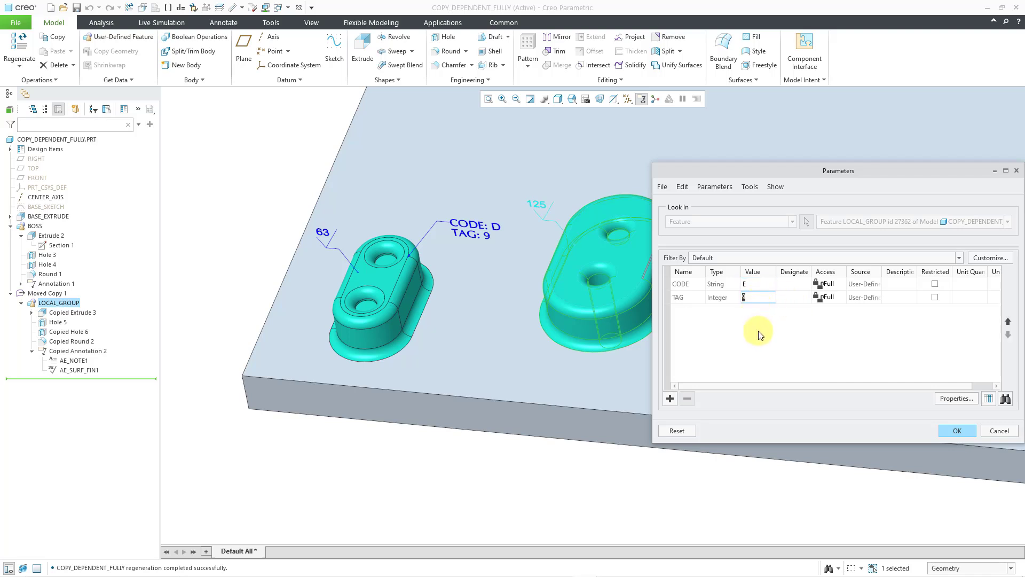
text(3)
click(956, 430)
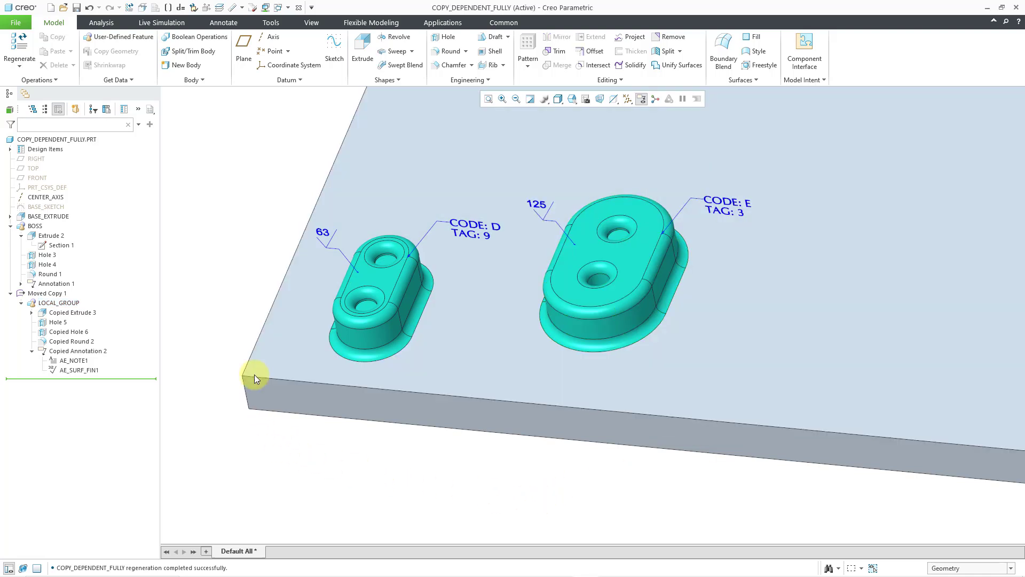